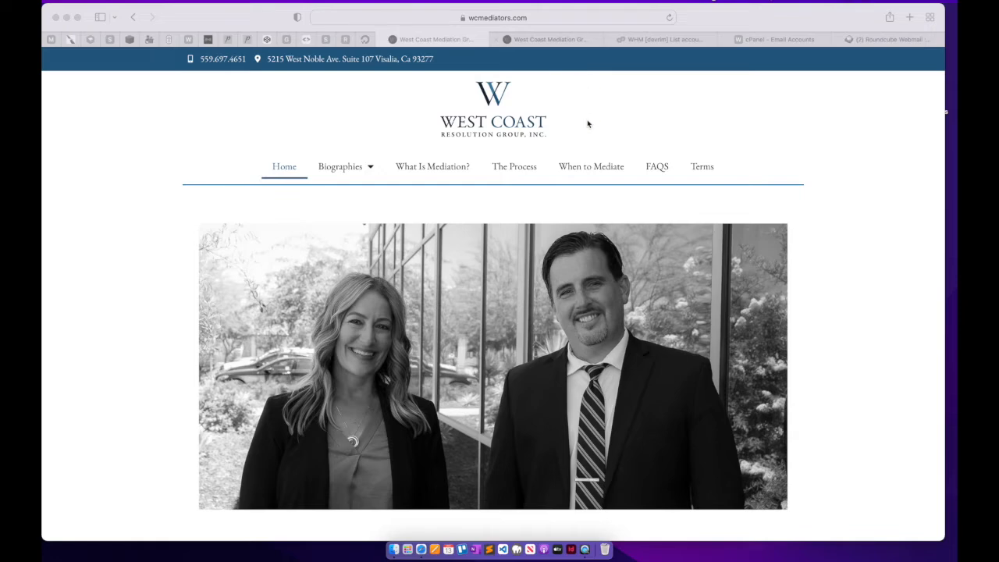
Open the wp-login.php page of the wcmediators.com site
click(600, 24)
key(Right)
text(/)
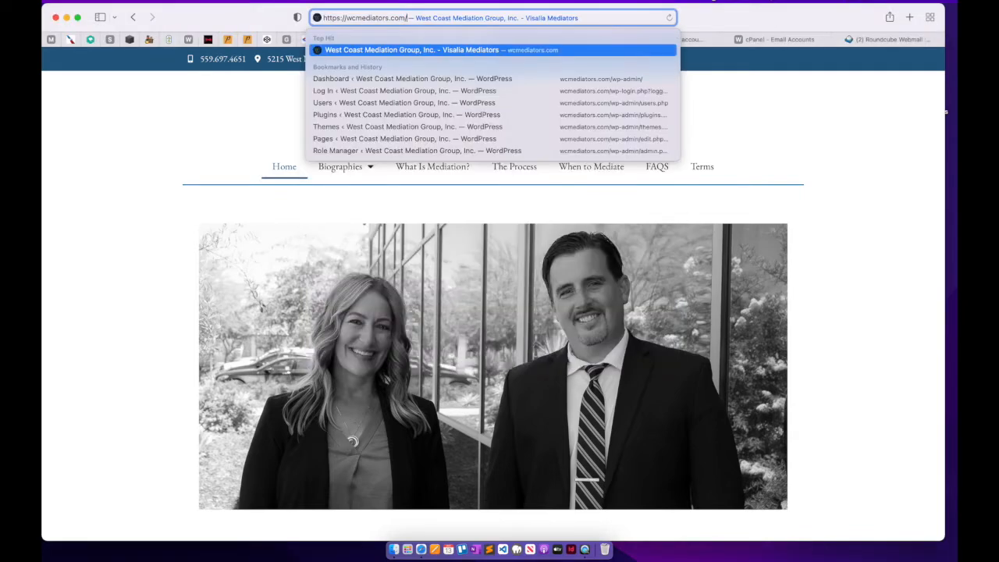
text(wp-login.php)
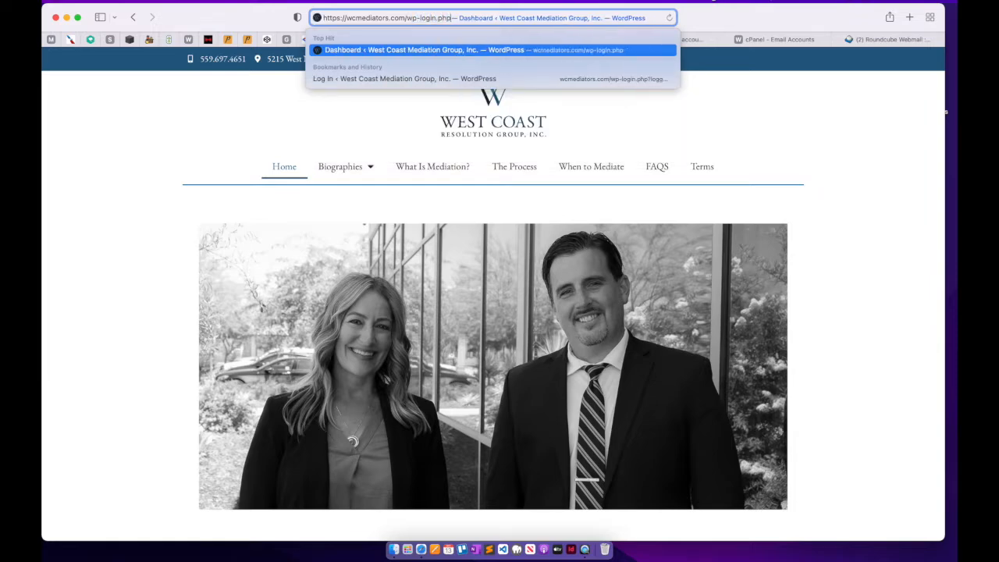
key(Return)
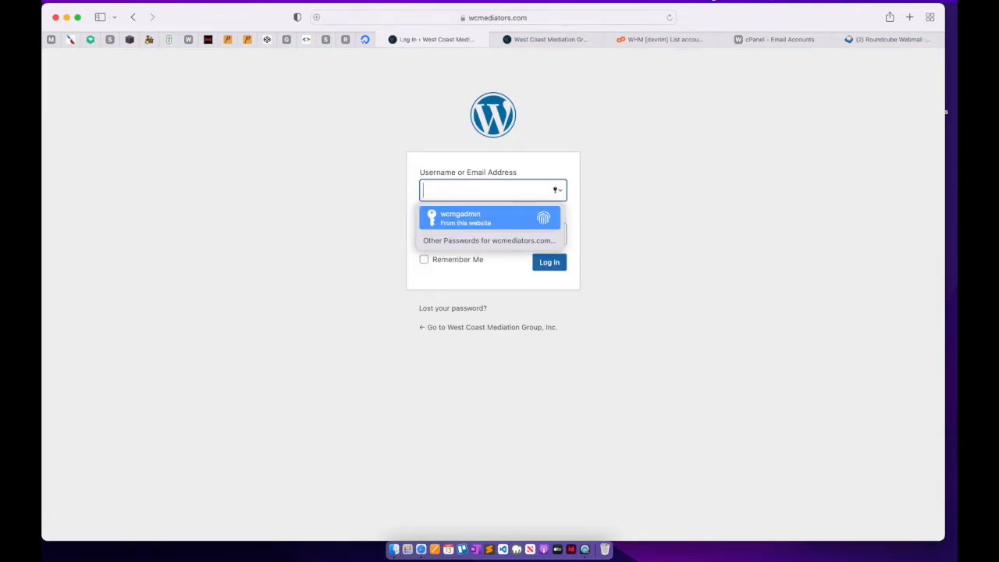
Log in to WordPress with the saved team account's username and password
text(wcm)
key(Down)
key(Return)
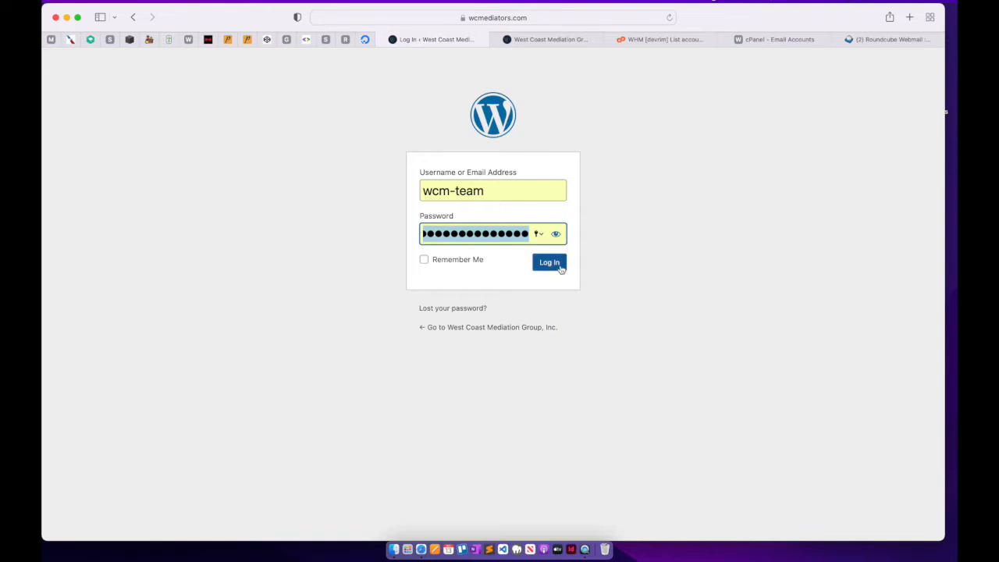
click(560, 267)
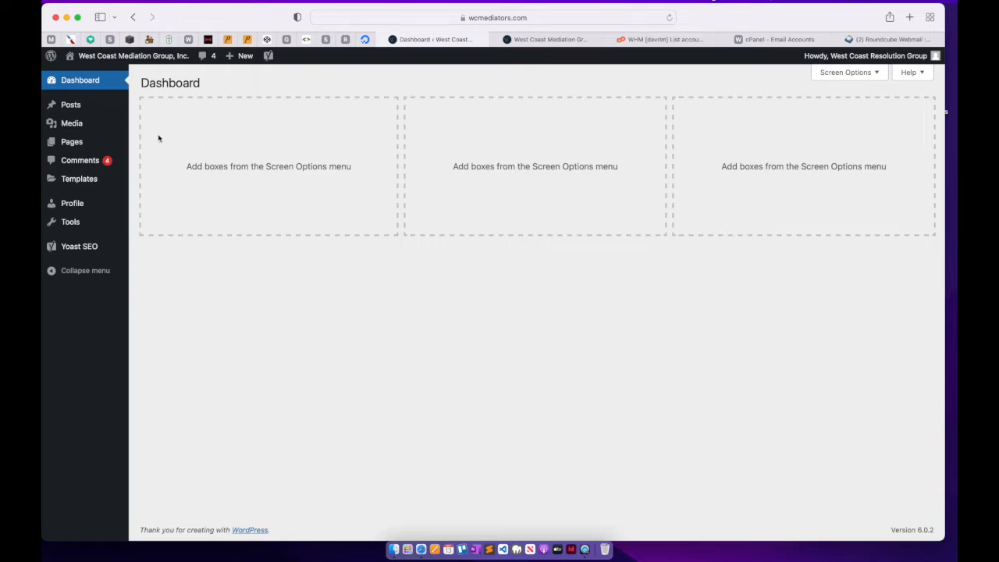
View the list of all pages and go to the site's front end
click(97, 147)
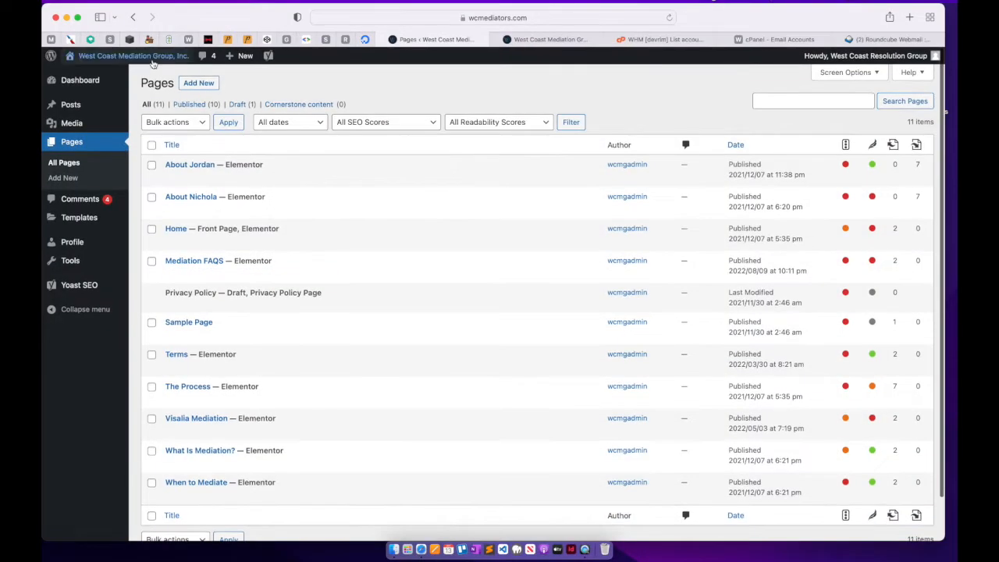
mouse_move(153, 65)
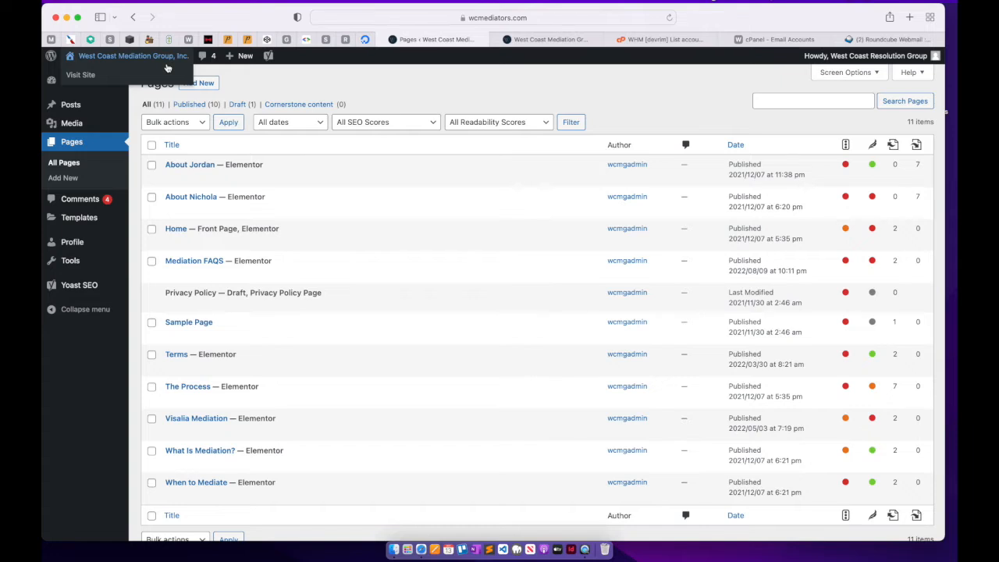
click(164, 59)
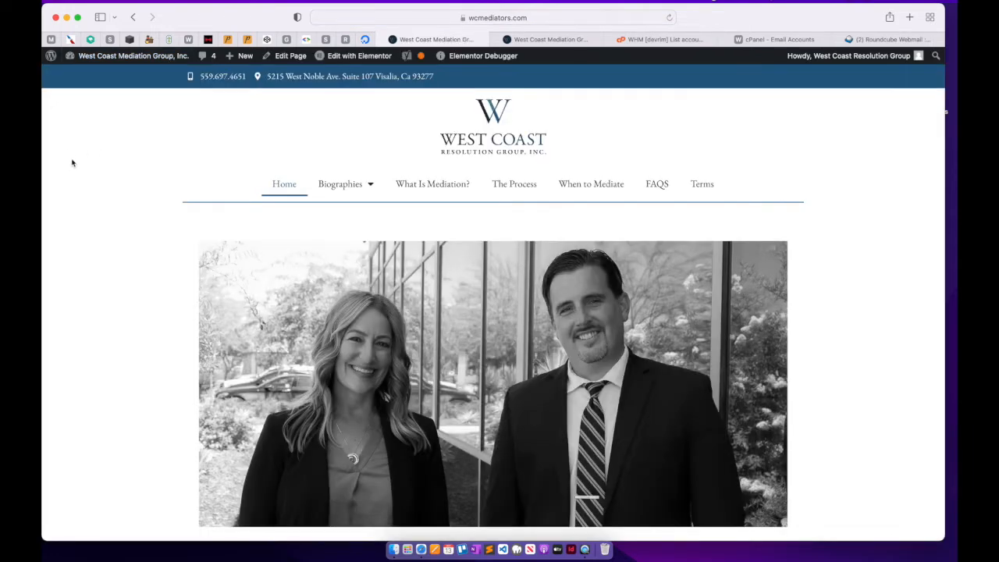
Examine the home page from the header through the mediation and mediator sections down to the footer
scroll(98, 217, down, 5)
scroll(98, 217, up, 5)
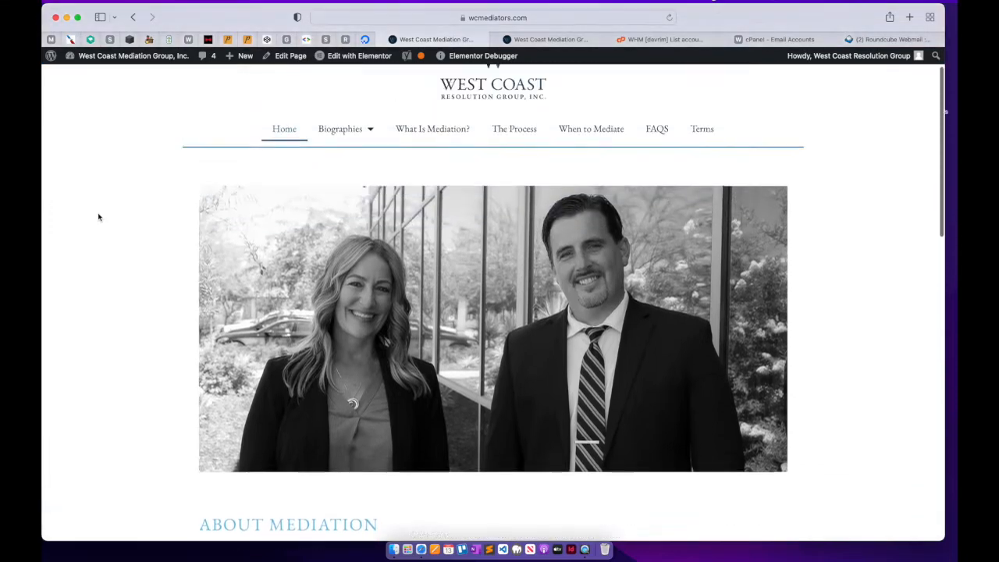
scroll(99, 217, down, 5)
scroll(99, 216, up, 5)
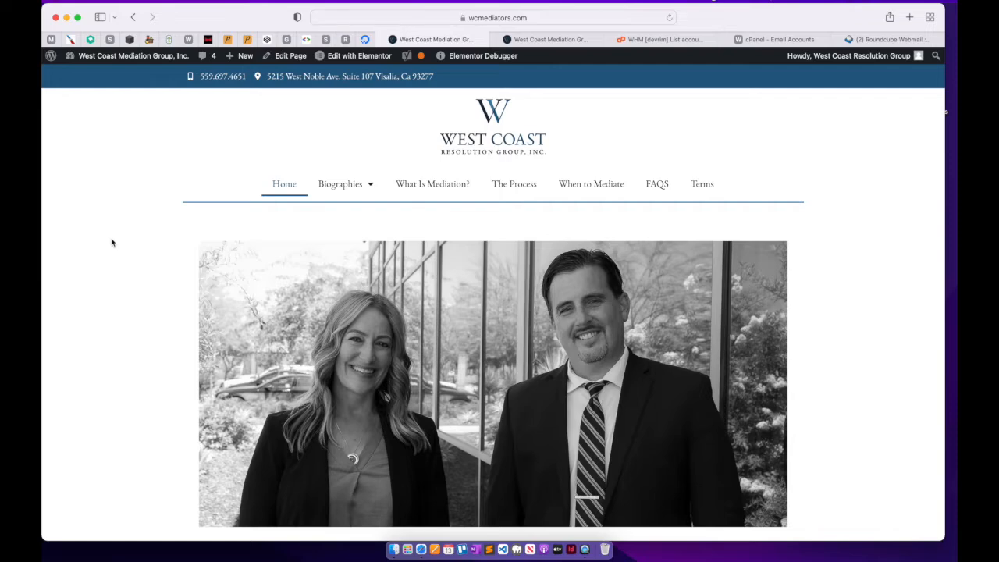
scroll(111, 242, down, 1)
scroll(111, 242, up, 1)
scroll(112, 242, down, 10)
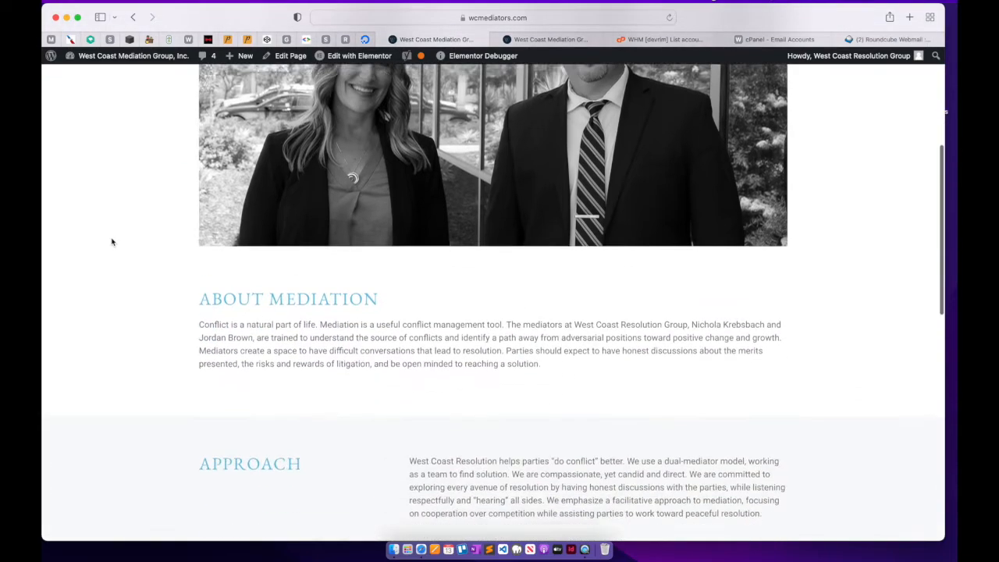
scroll(112, 242, down, 5)
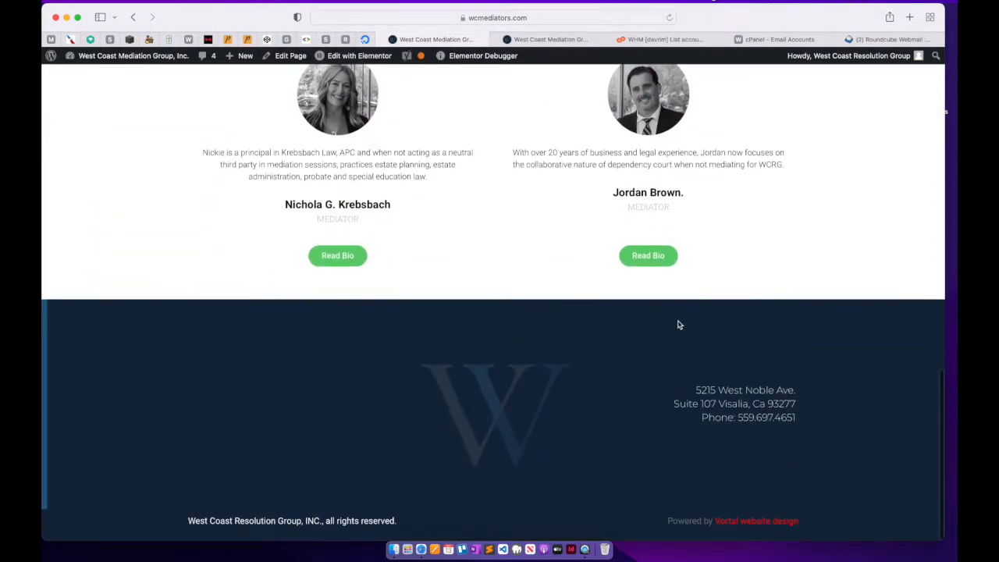
scroll(678, 325, up, 15)
scroll(678, 325, up, 2)
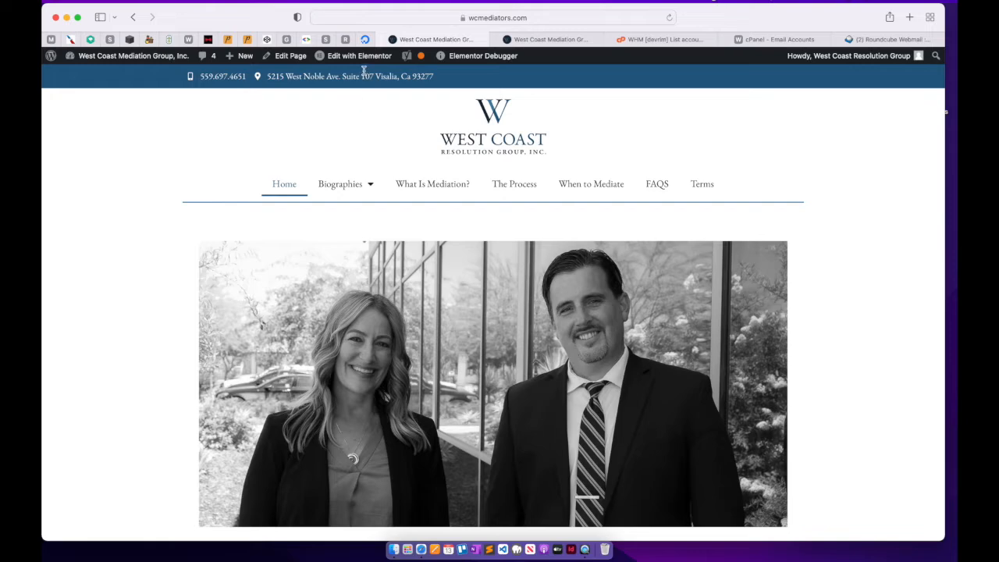
Open Elementor Header #220 for editing and select the contact icon list in its blue top bar
mouse_move(365, 60)
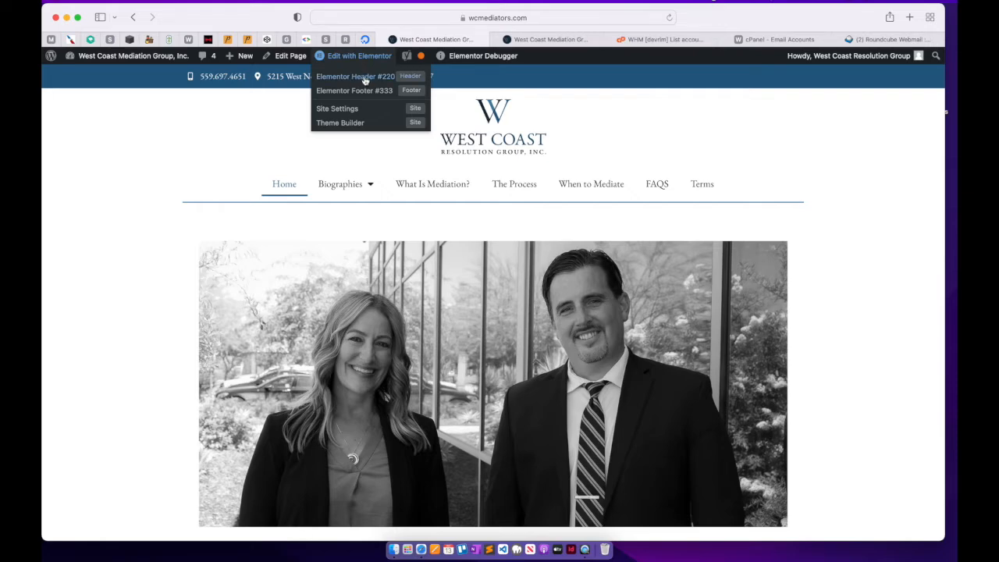
click(363, 80)
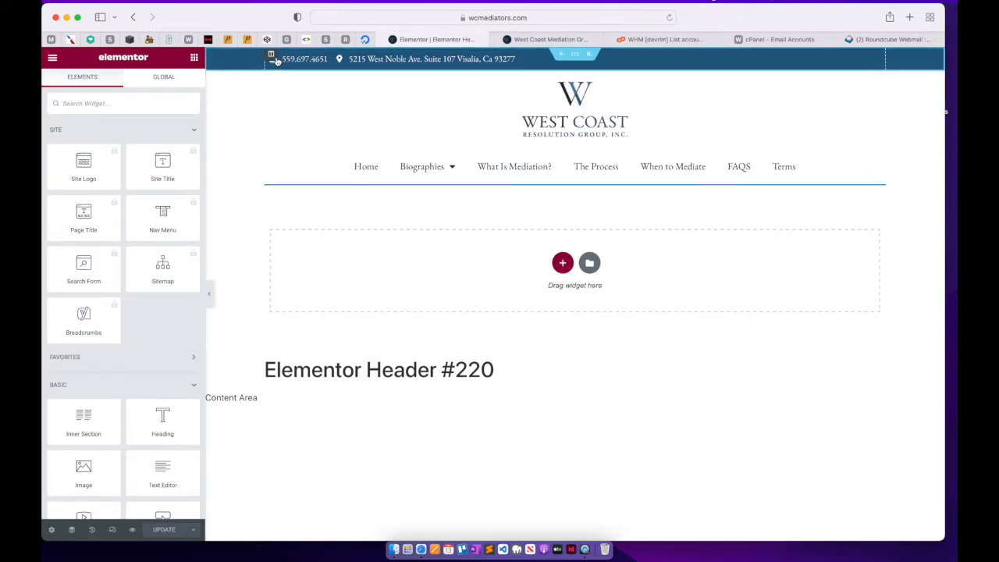
click(327, 59)
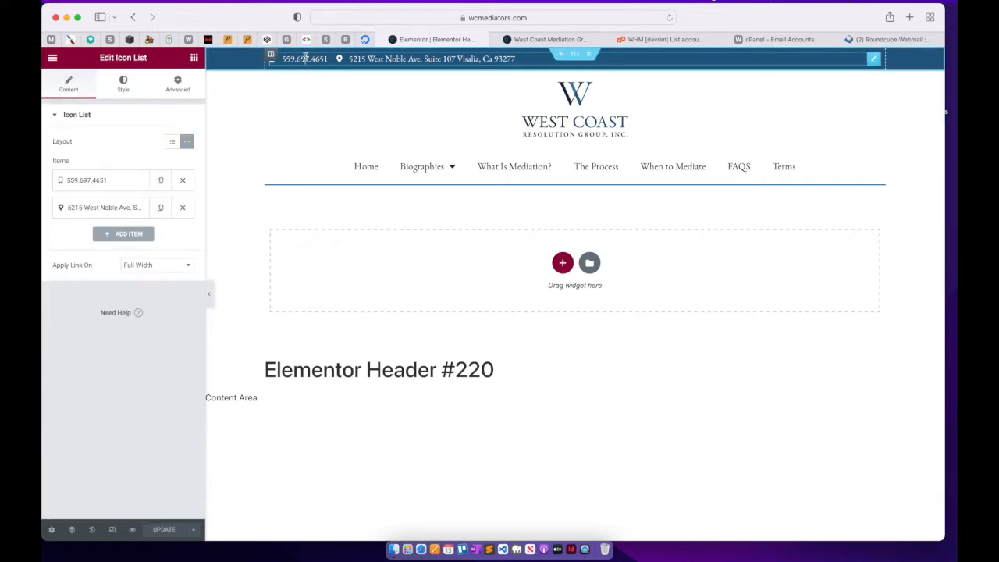
Examine the text, icon and link settings of the icon list's phone and address items
click(118, 183)
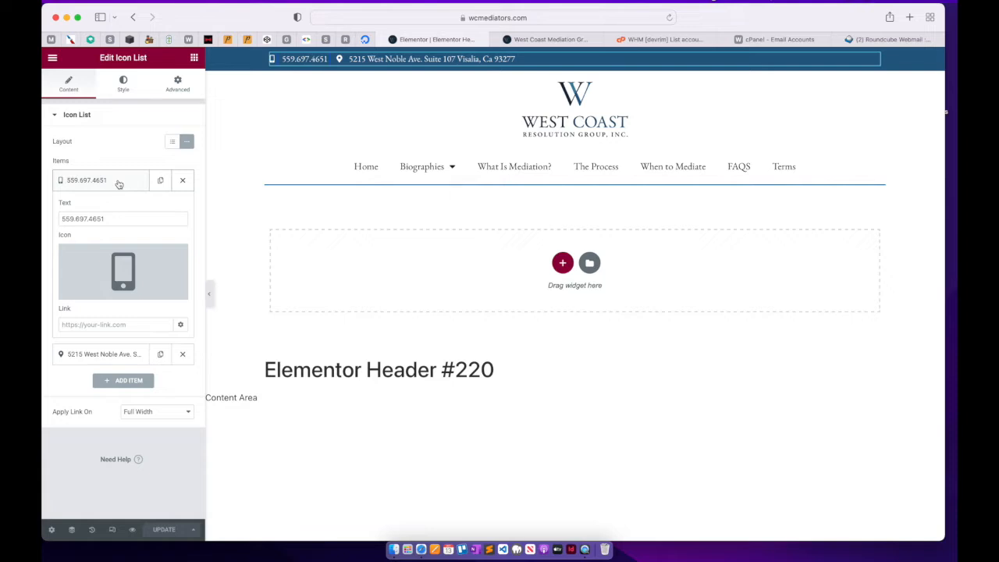
click(103, 215)
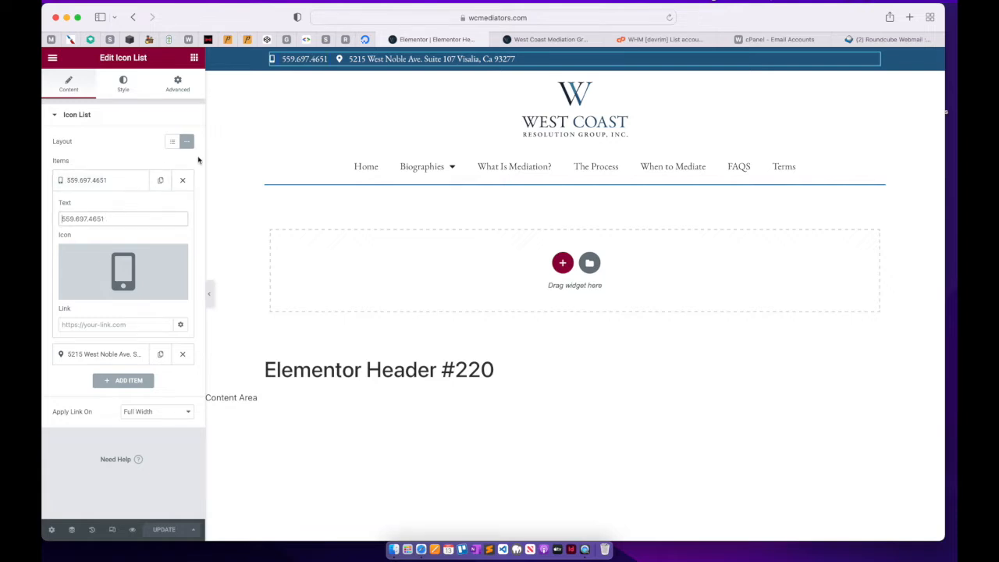
click(418, 60)
click(122, 354)
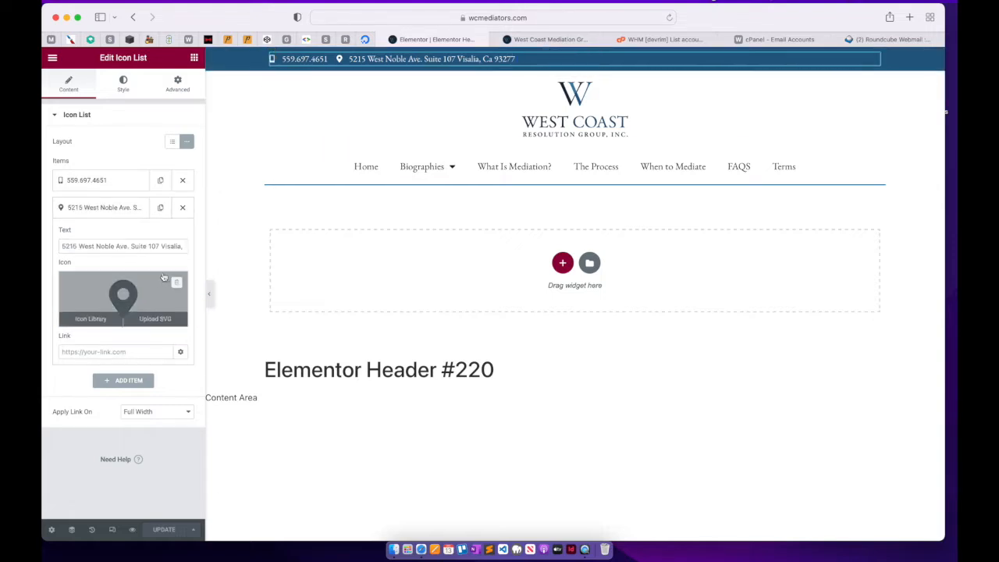
Update the header with a trailing space added to the phone item's text, and update it again with the space removed
click(125, 182)
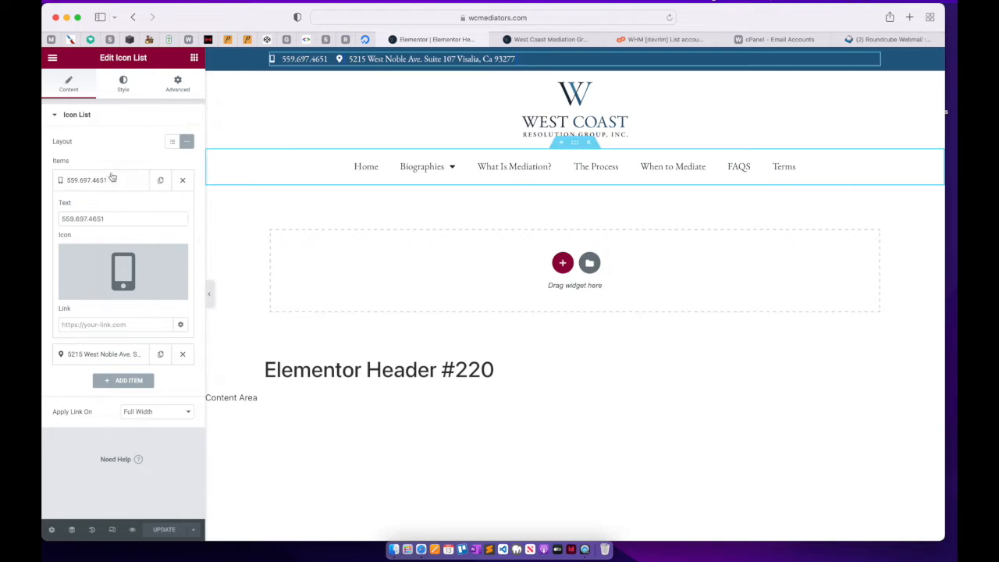
click(107, 220)
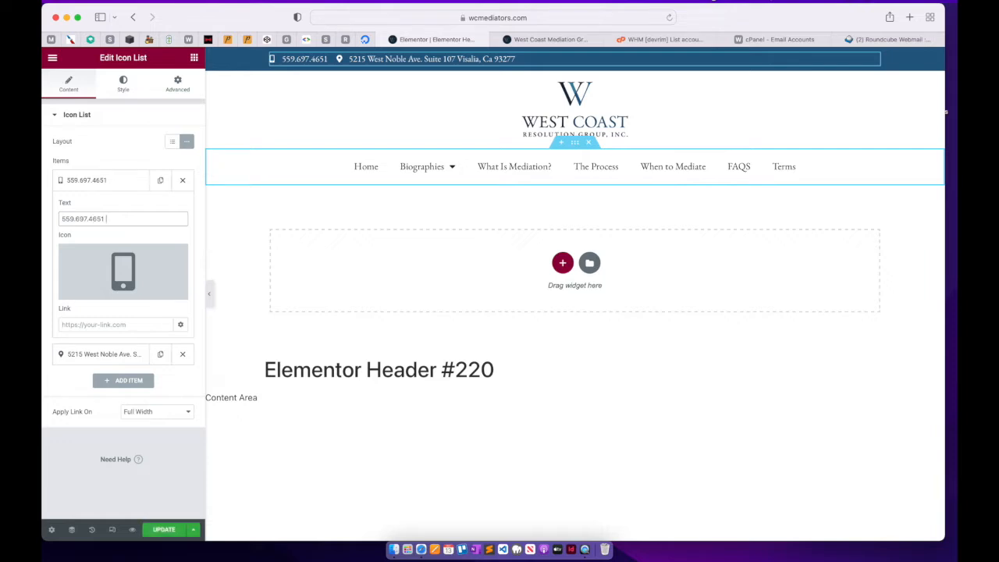
click(164, 531)
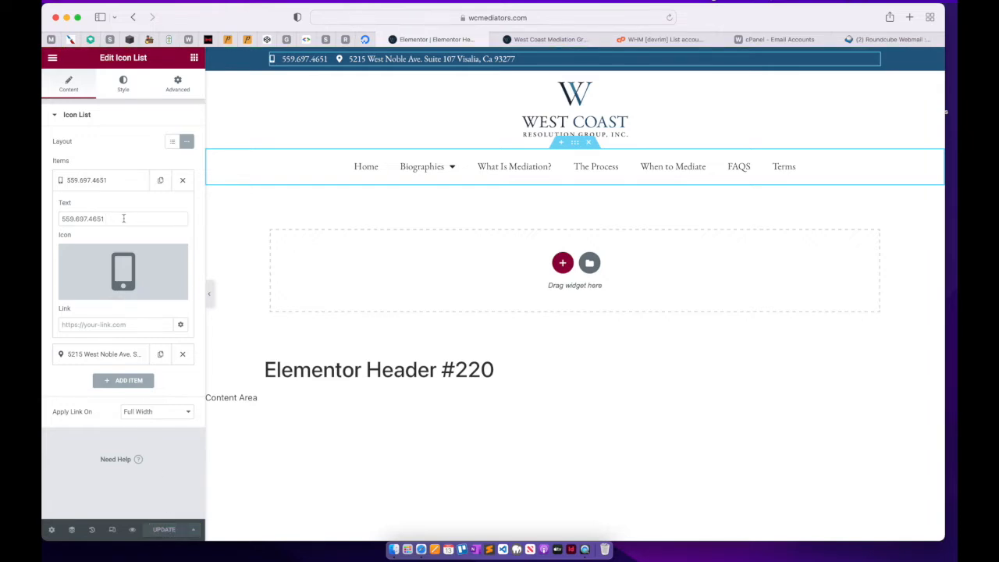
click(124, 218)
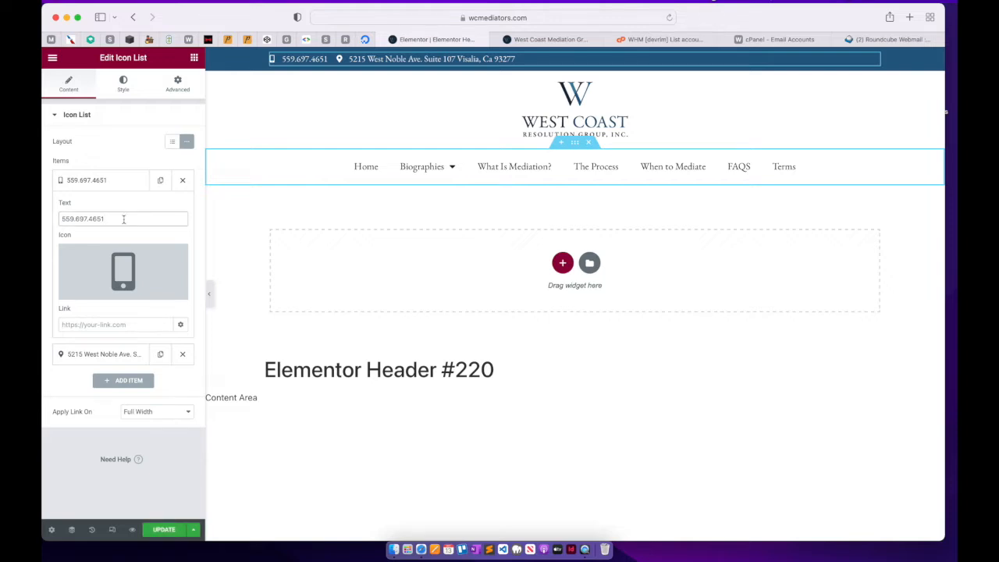
click(166, 532)
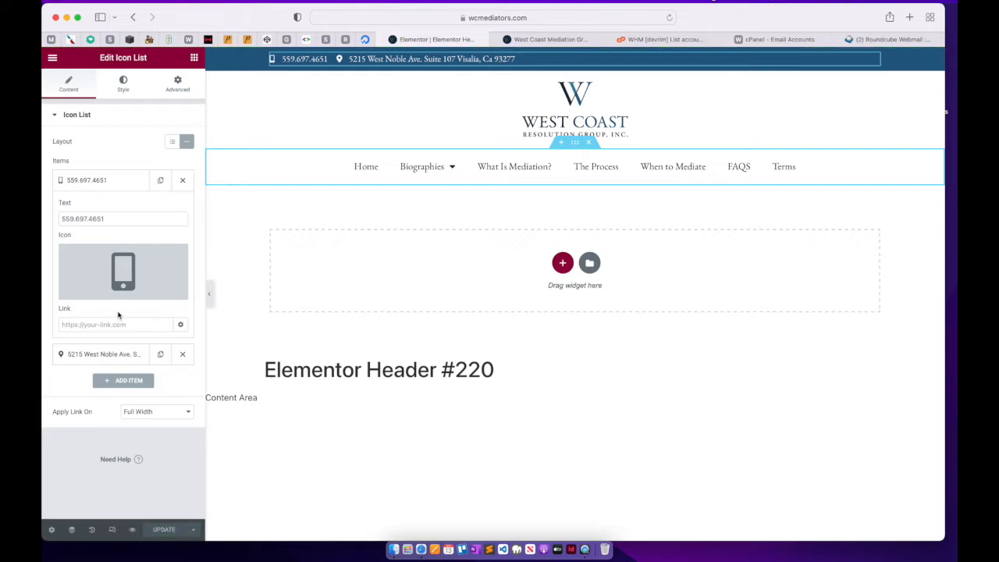
click(112, 181)
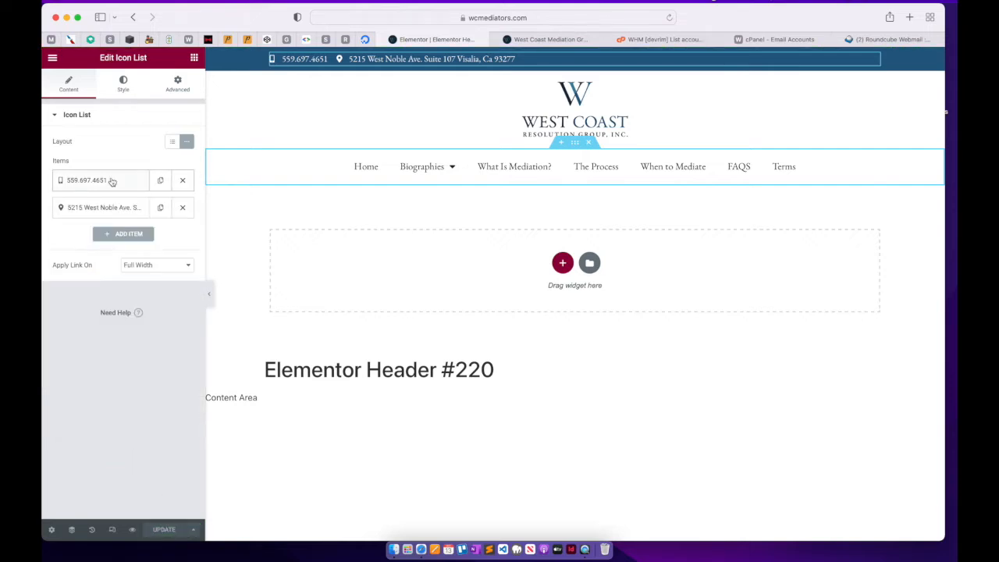
Add a third item to the icon list with the text "Hours: 8am - 5pm"
click(146, 238)
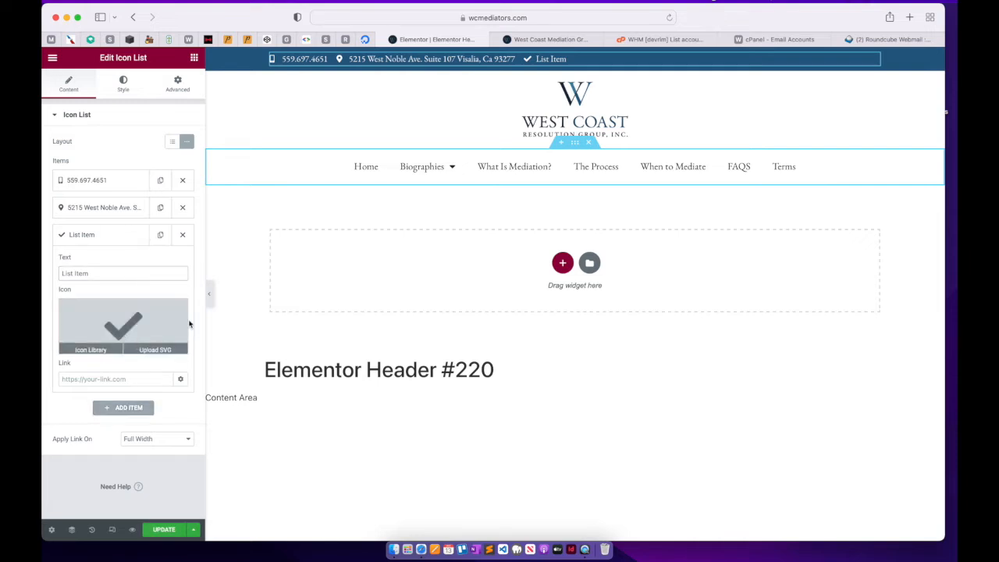
triple_click(150, 275)
text(Hours:)
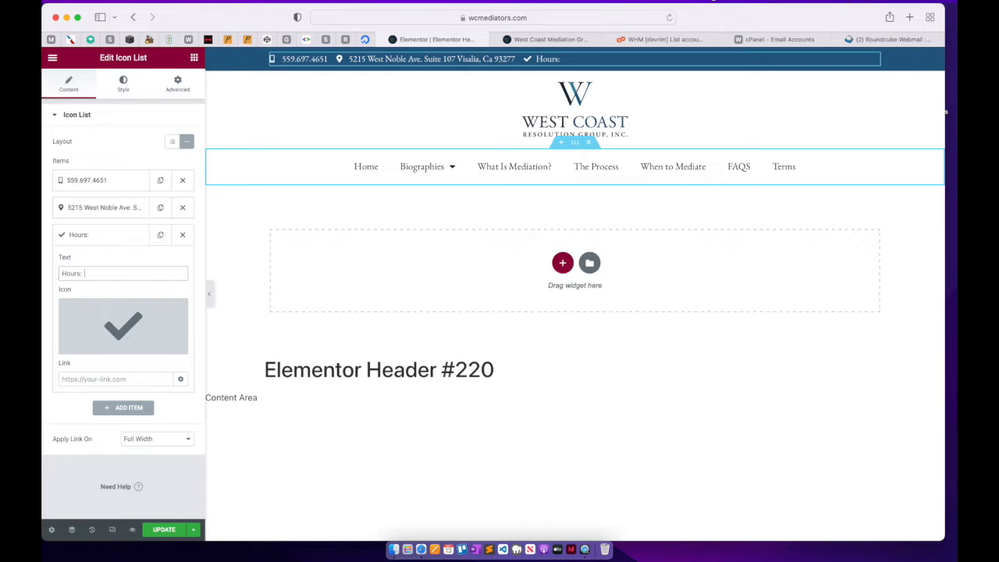
text(8am - 5pm)
Remove the checkmark icon from the hours item and update the header
mouse_move(148, 343)
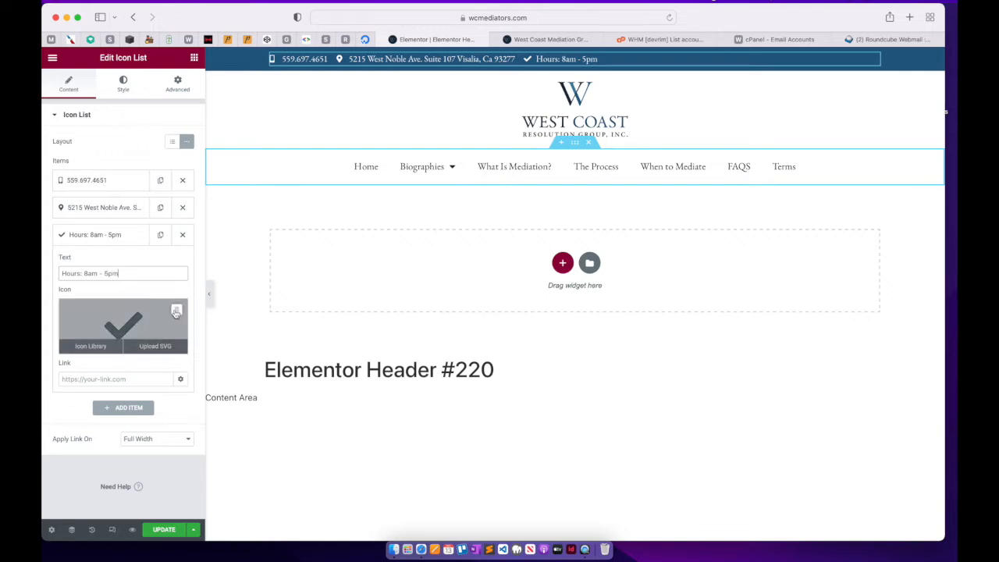
click(176, 311)
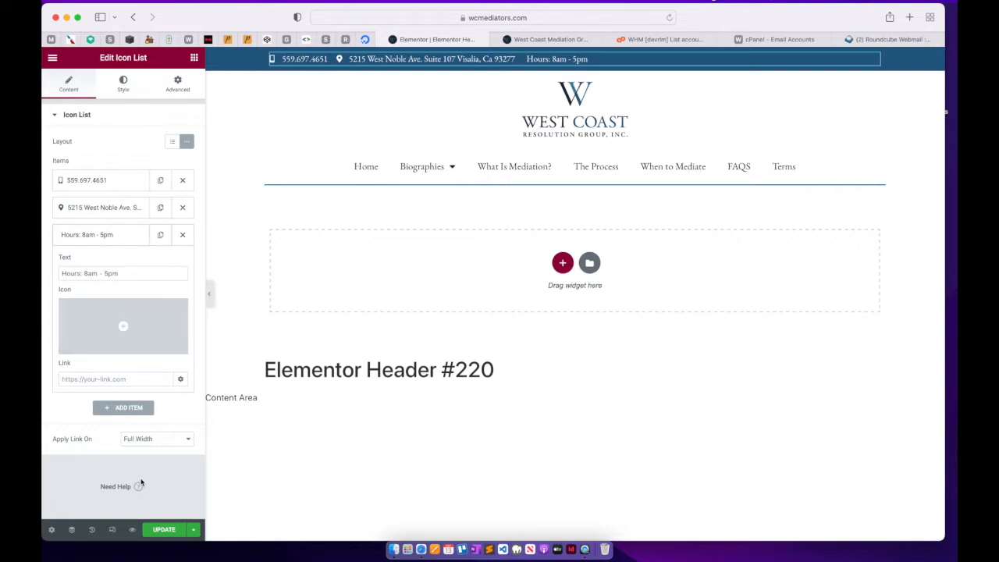
click(160, 532)
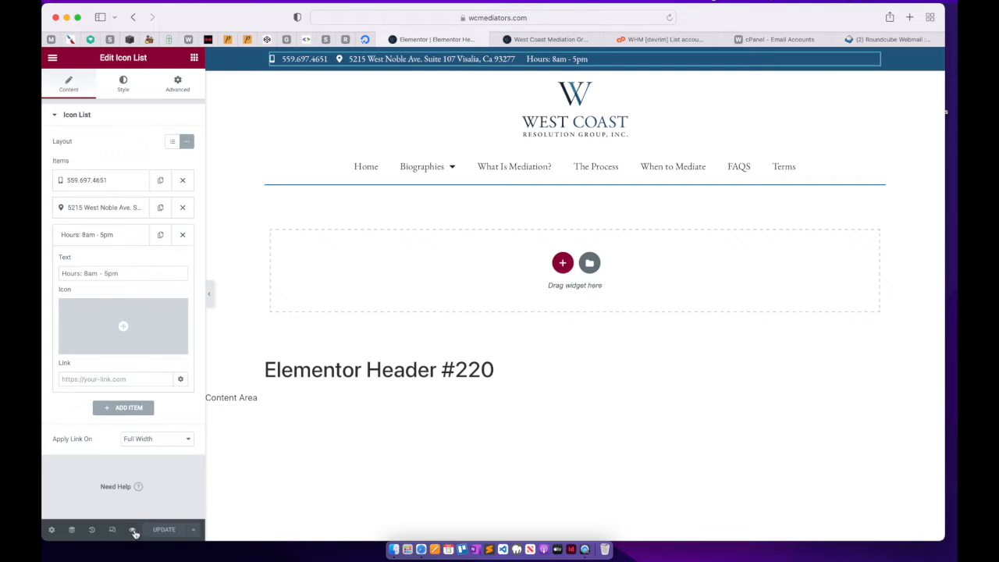
Preview the saved header and check the opening hours in its top bar
mouse_move(135, 532)
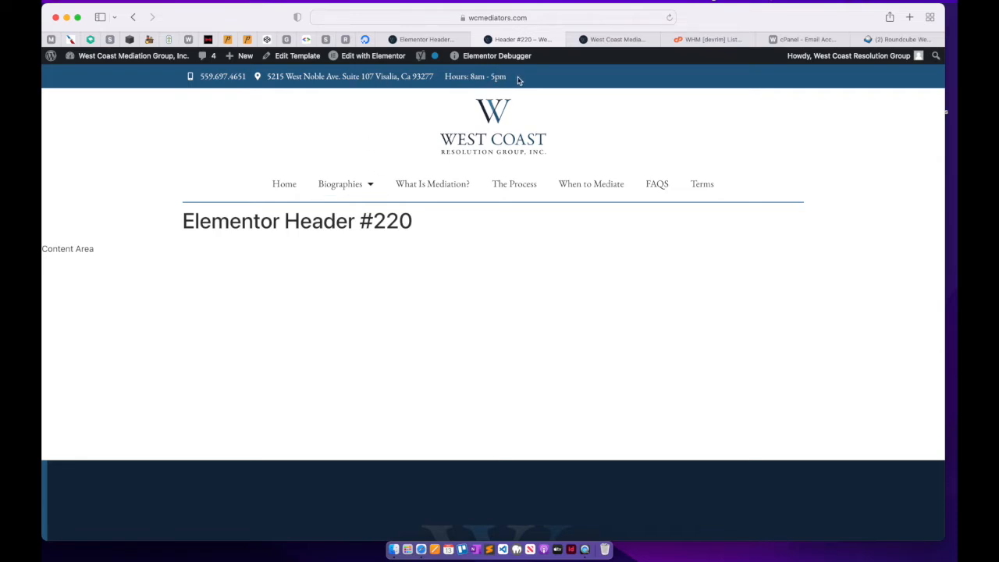
drag(515, 78, 449, 77)
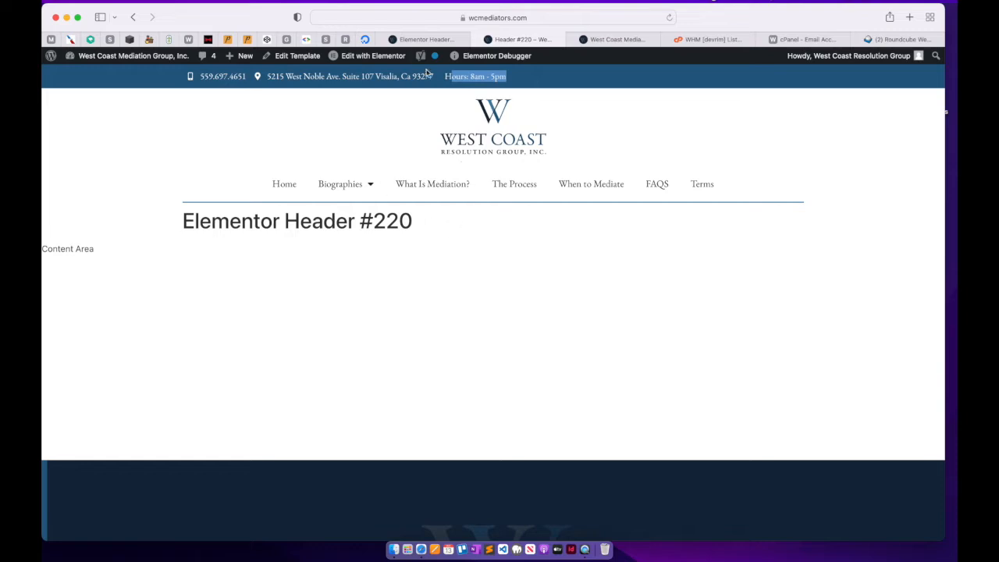
Reopen the previewed header template in Elementor and select the icon list in its top bar for editing
mouse_move(379, 57)
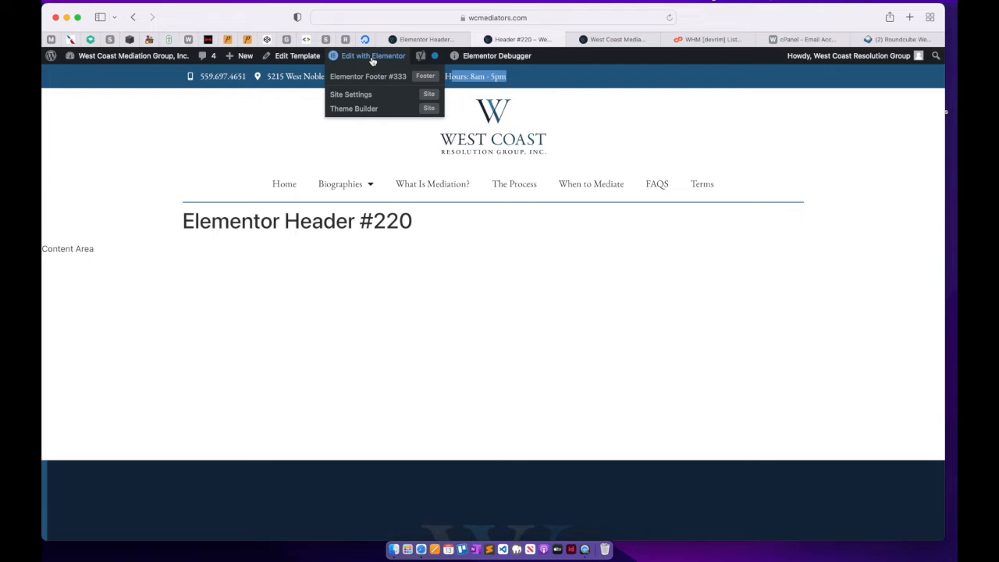
click(372, 58)
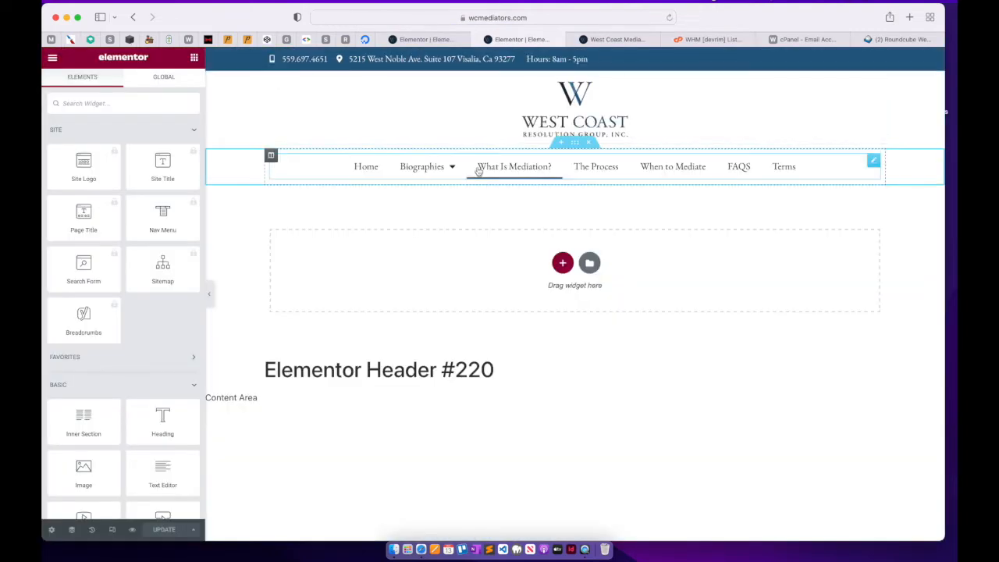
click(711, 64)
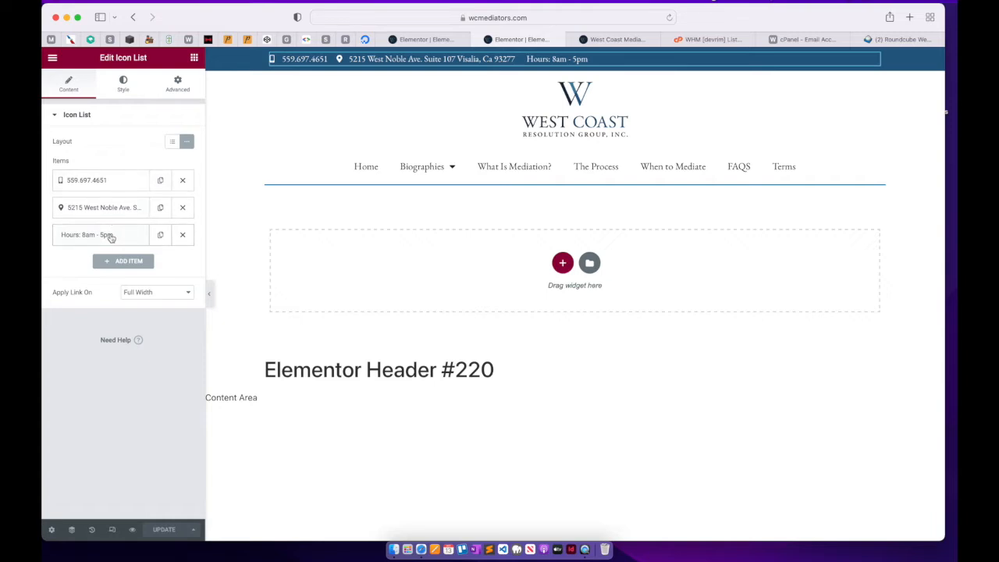
Delete the opening hours item from the header's icon list and update the header template
click(183, 235)
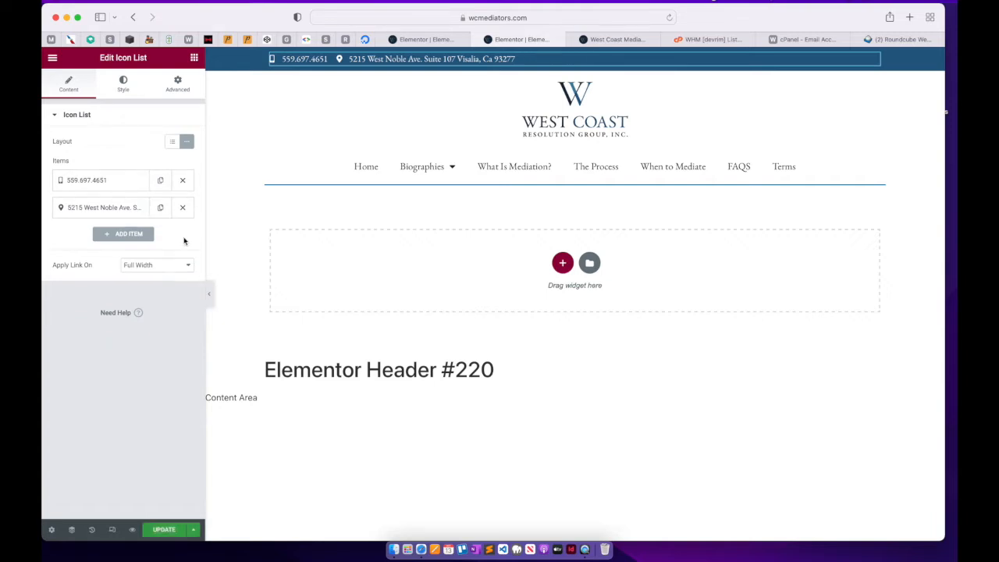
click(170, 530)
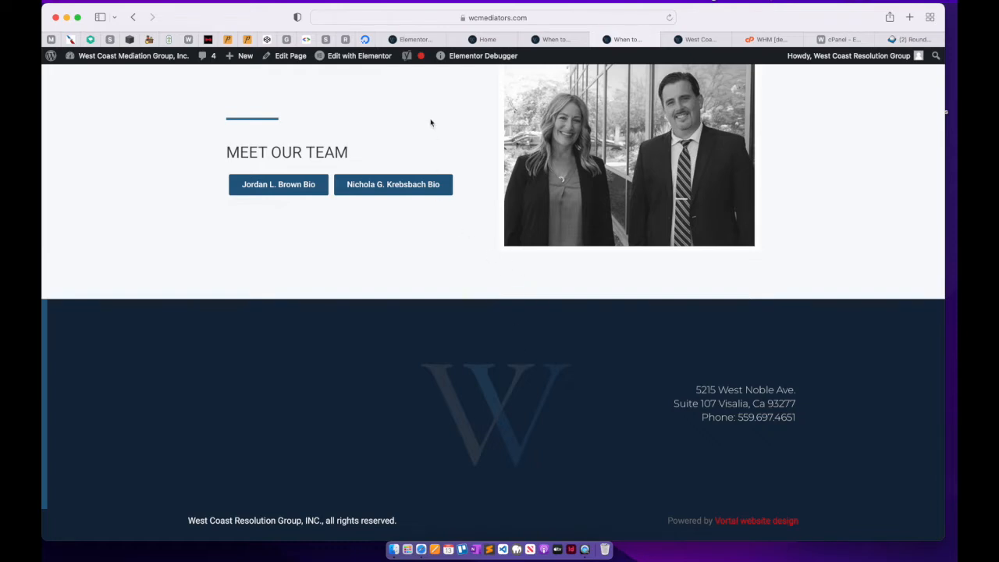
Open the site's footer template in Elementor and open the address and phone heading's title text for editing
mouse_move(378, 61)
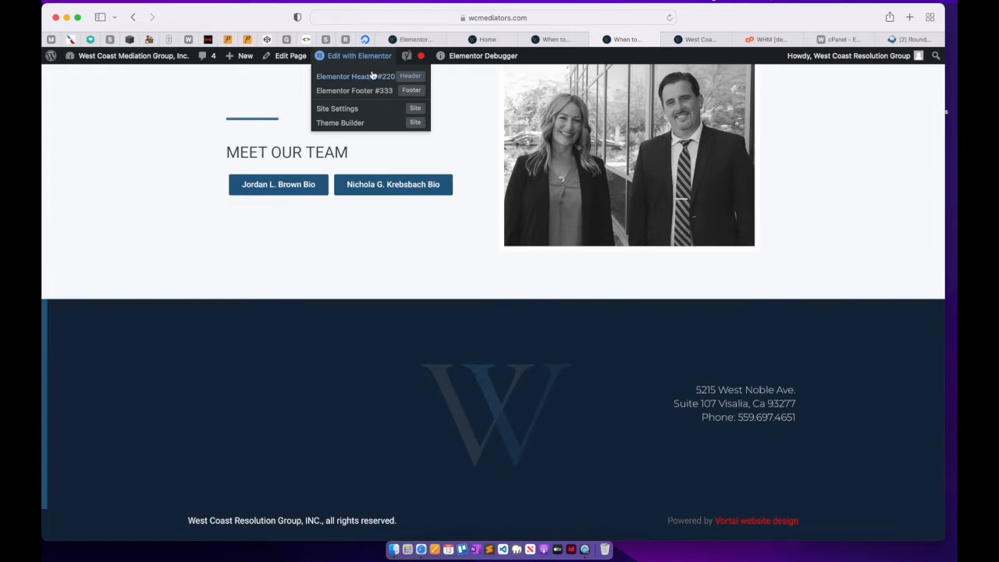
click(362, 94)
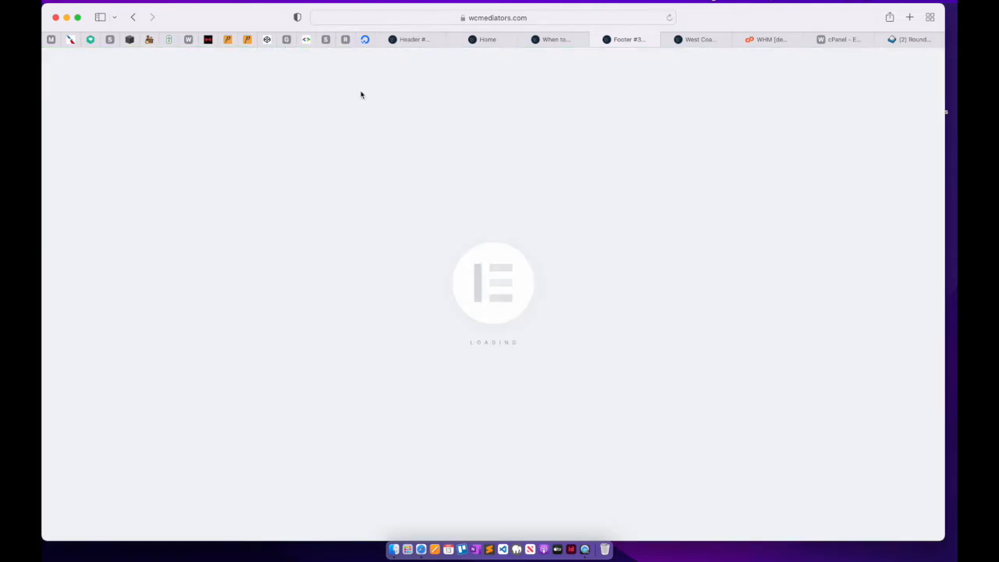
scroll(513, 281, down, 5)
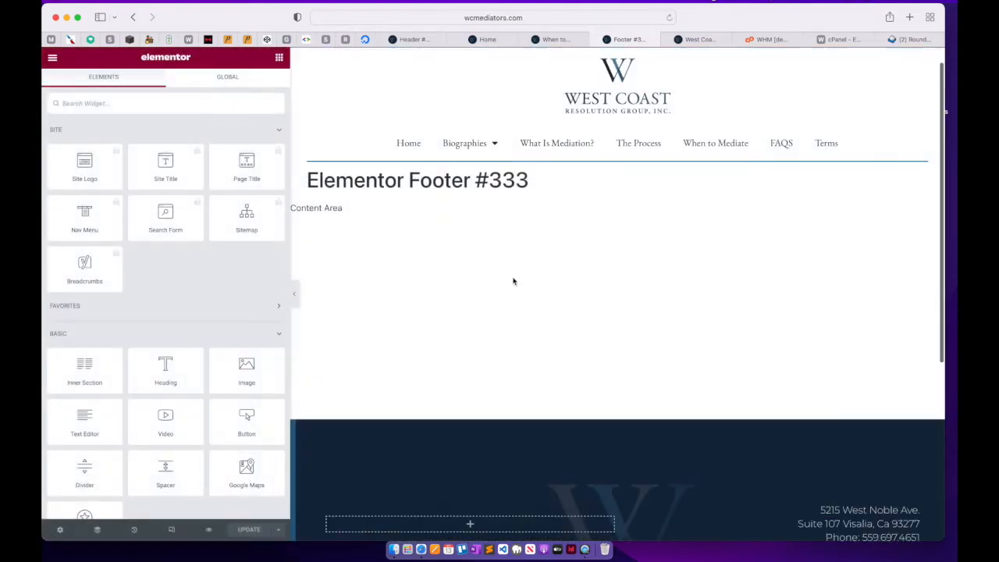
scroll(513, 281, down, 1)
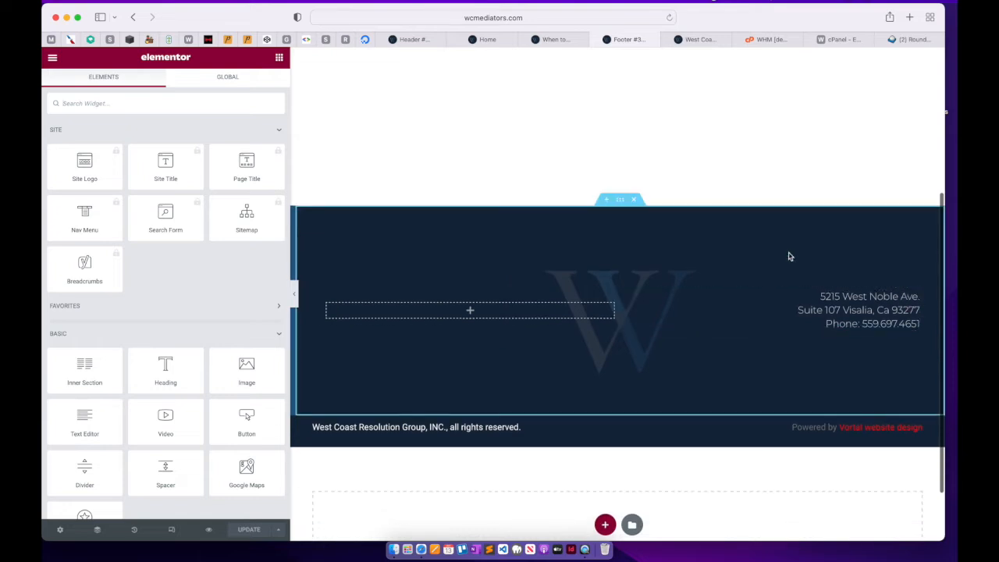
click(911, 301)
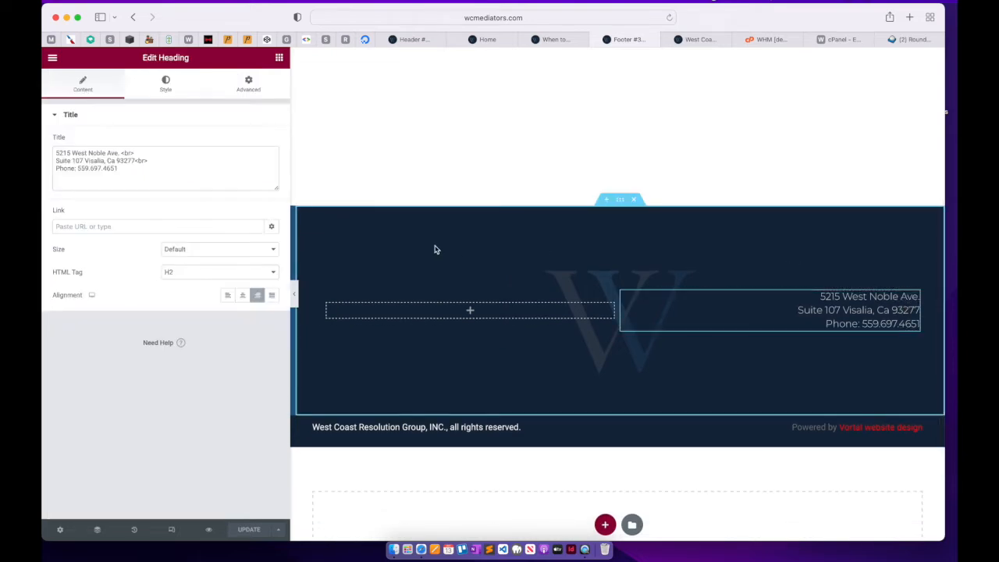
click(156, 166)
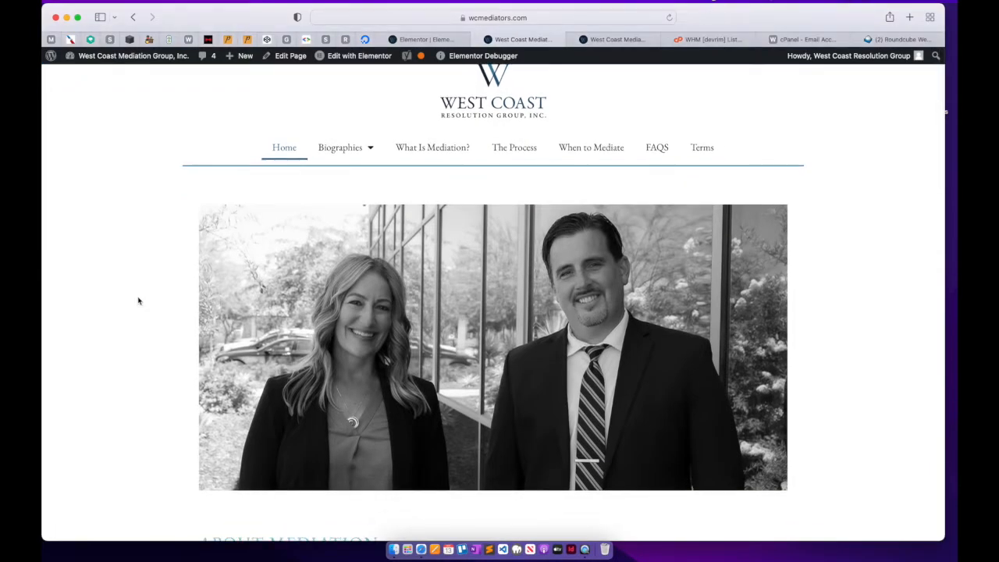
Open the home page in Elementor and select the large team photo above the About Mediation section
scroll(139, 299, down, 1)
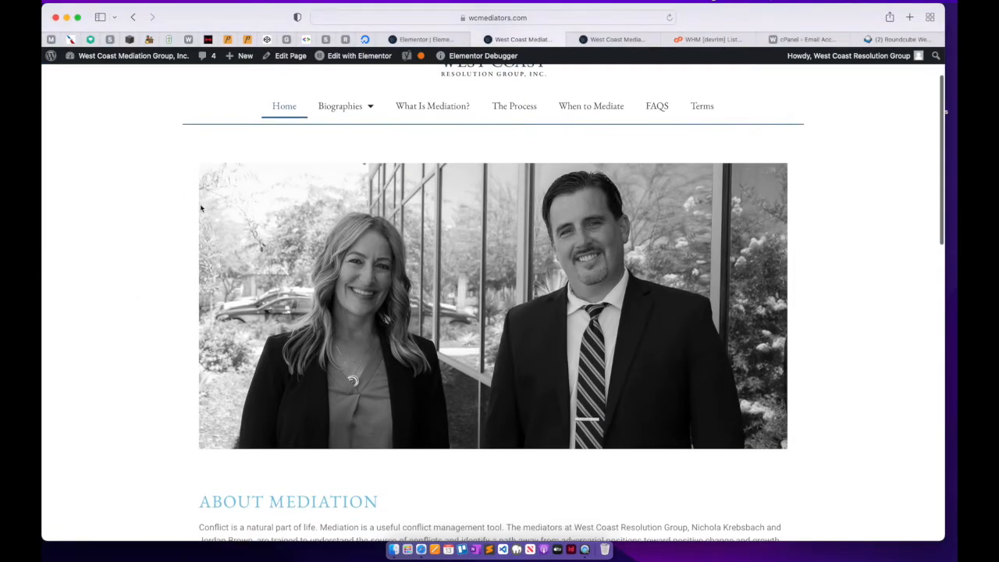
mouse_move(351, 62)
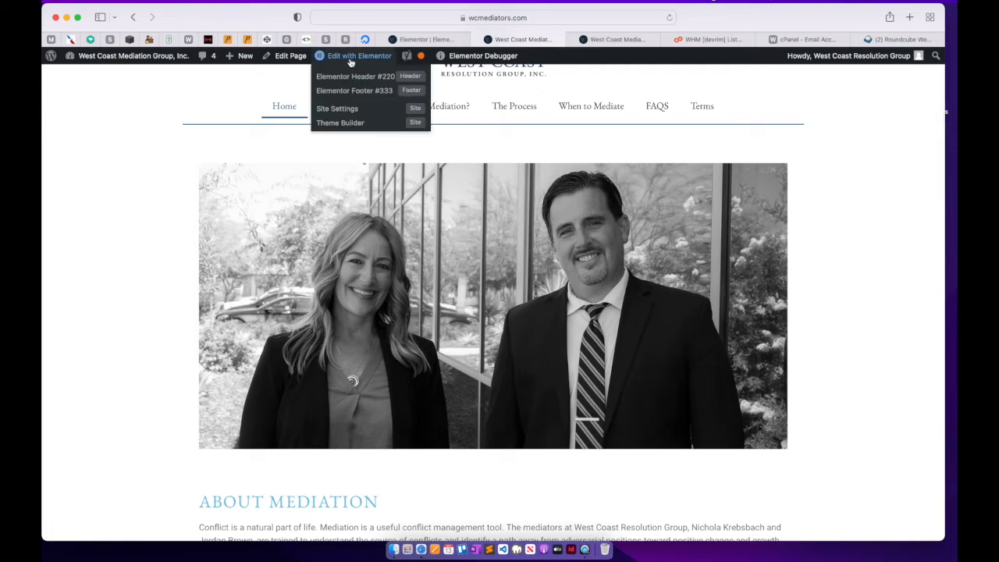
click(350, 62)
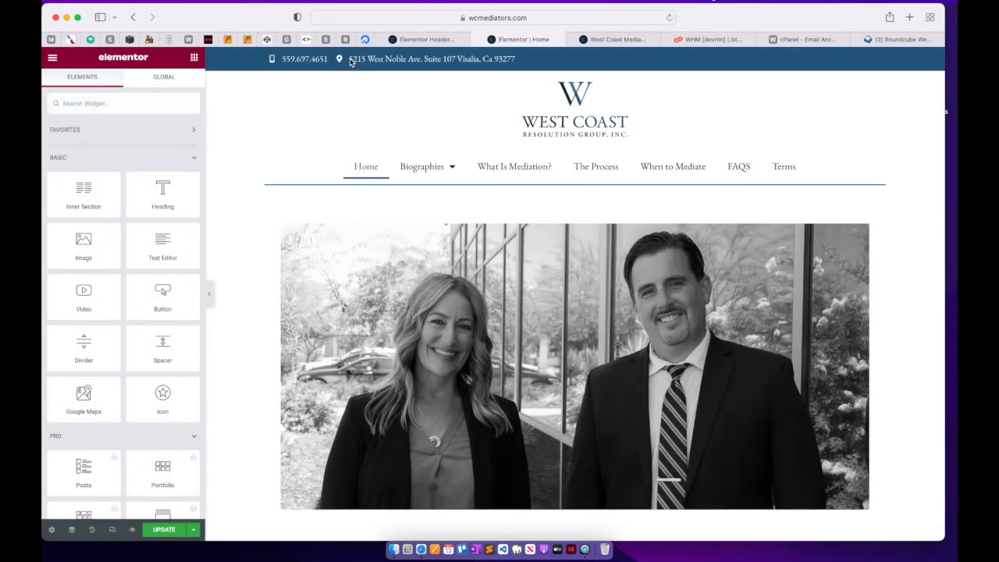
scroll(511, 282, down, 5)
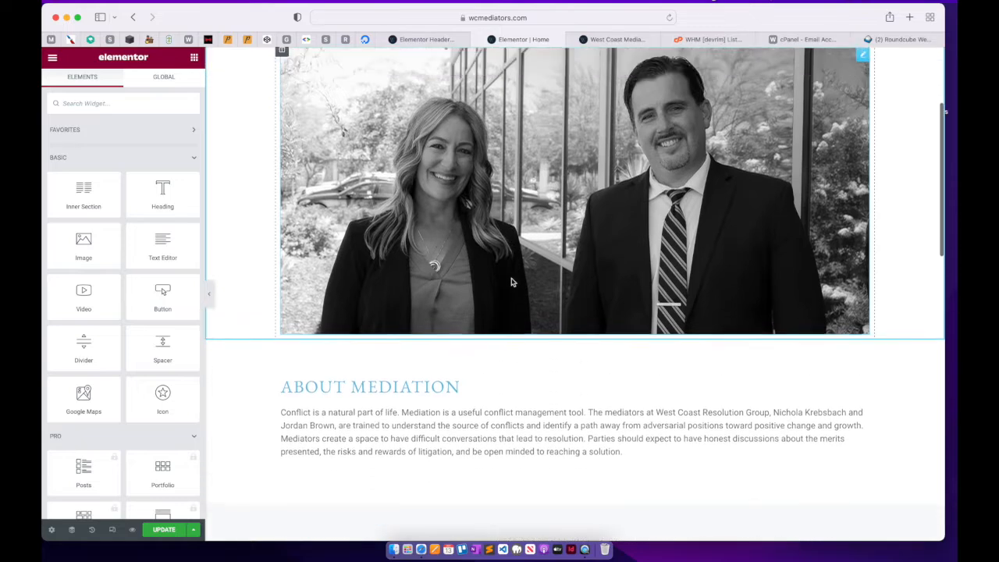
scroll(511, 283, up, 2)
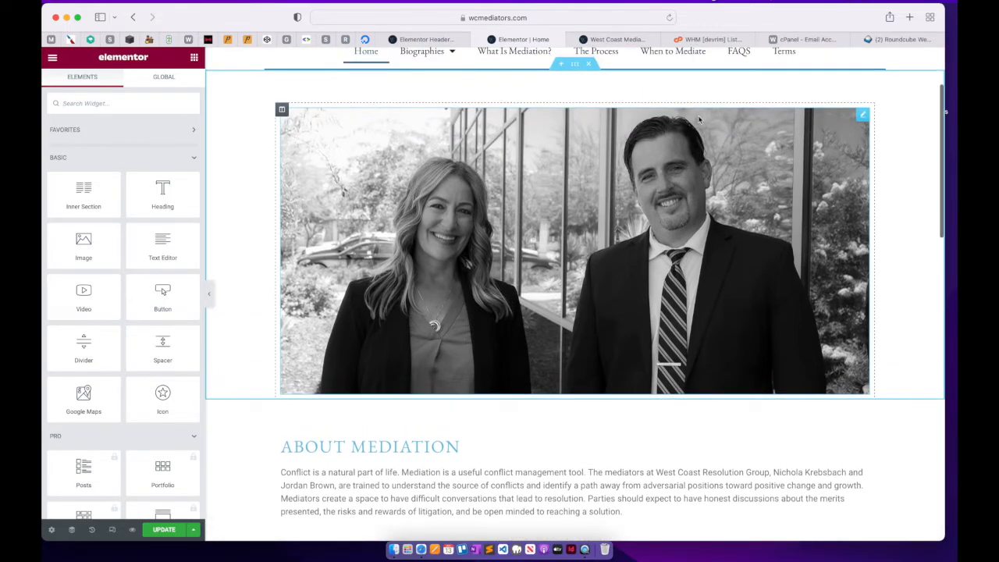
click(619, 214)
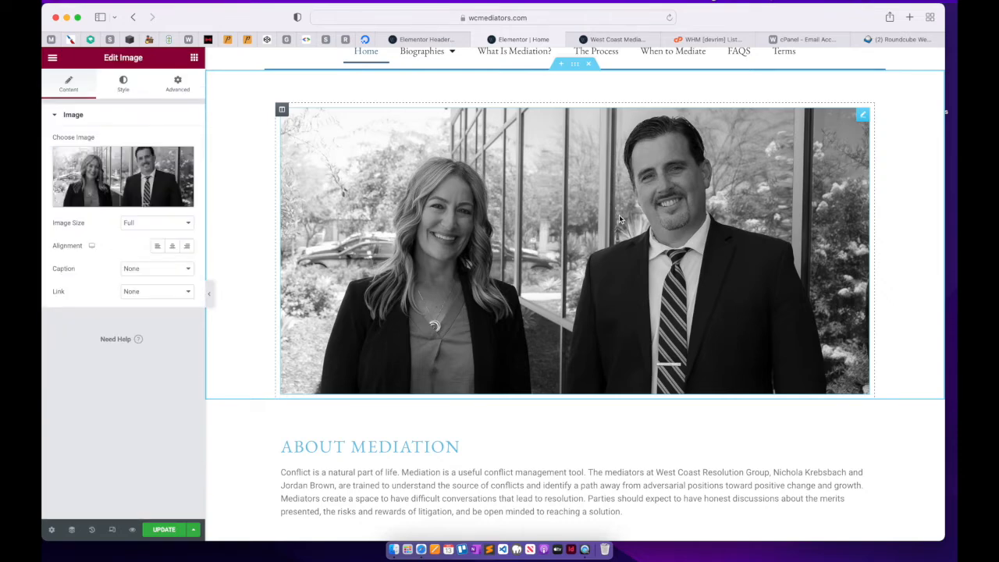
Browse the media library for a replacement team photo, select the colour west-coast-mediators.jpg, and close the library without inserting it
mouse_move(178, 164)
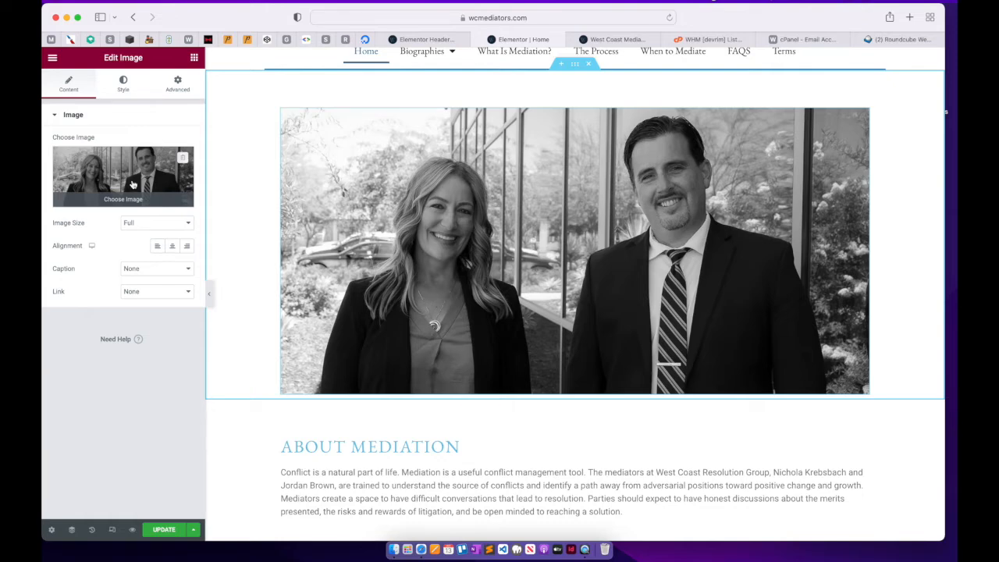
click(133, 184)
click(258, 100)
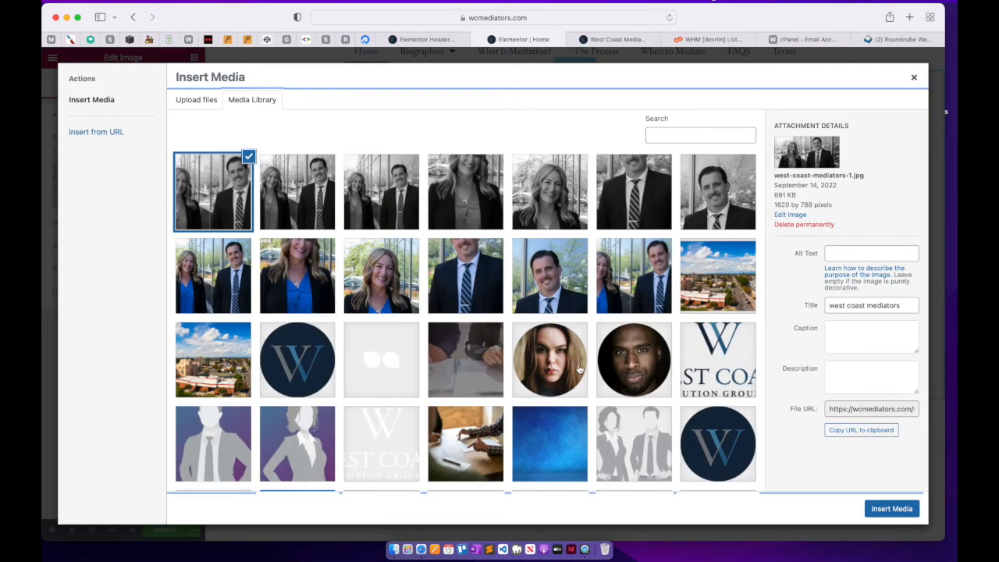
scroll(546, 375, down, 2)
scroll(437, 390, up, 2)
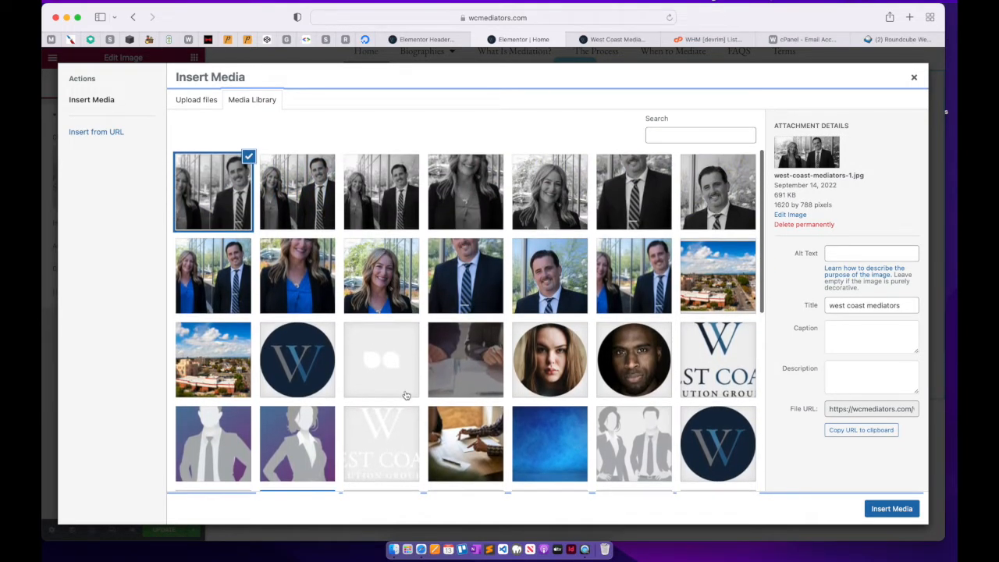
click(356, 265)
click(500, 242)
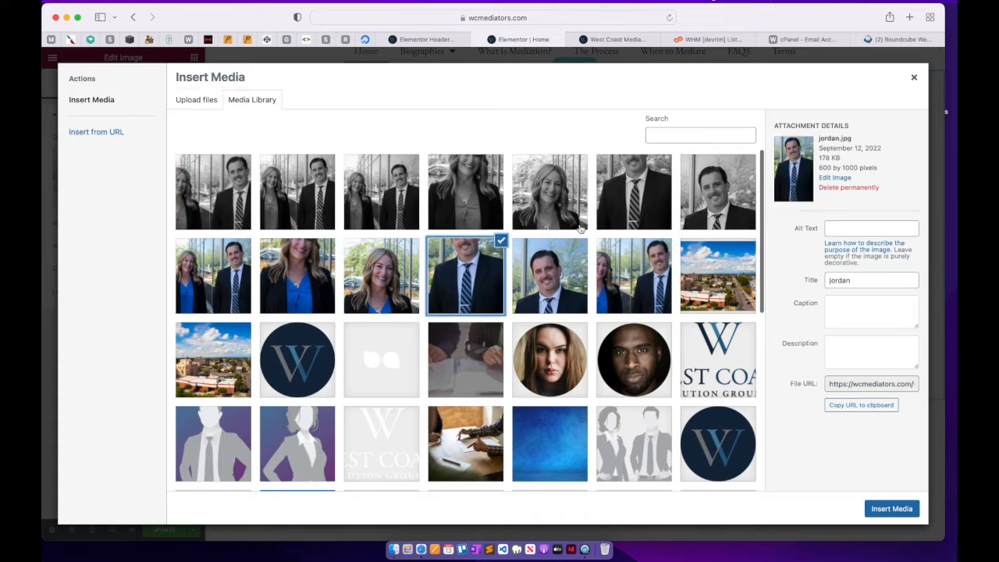
click(636, 252)
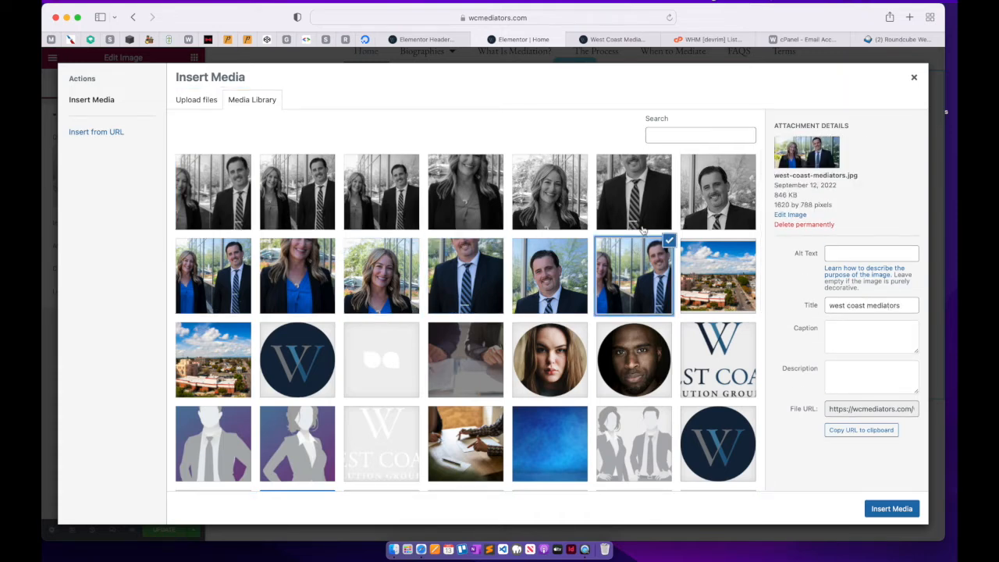
click(914, 81)
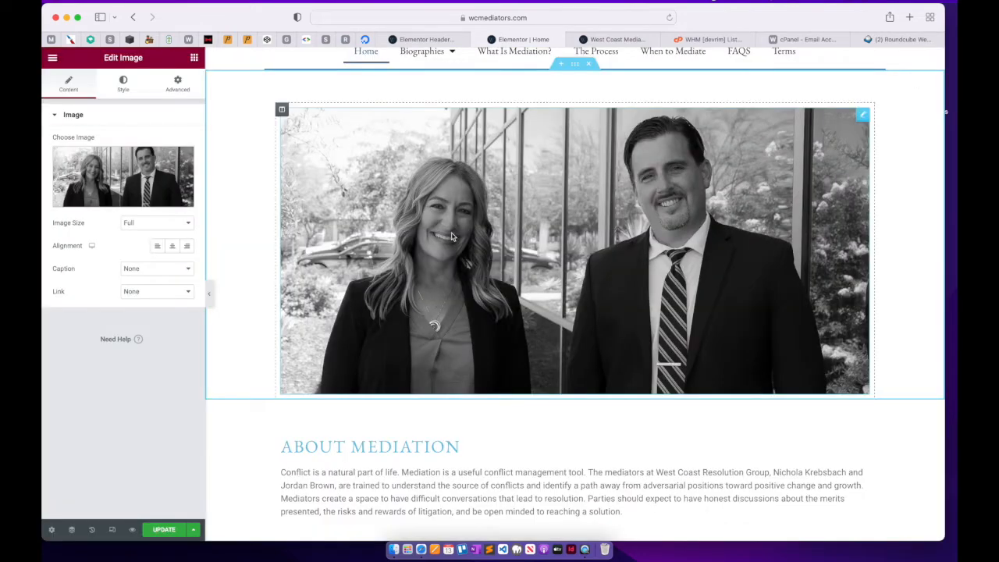
Open the About Mediation heading and the paragraph below it in turn to examine their editable content
scroll(325, 423, down, 1)
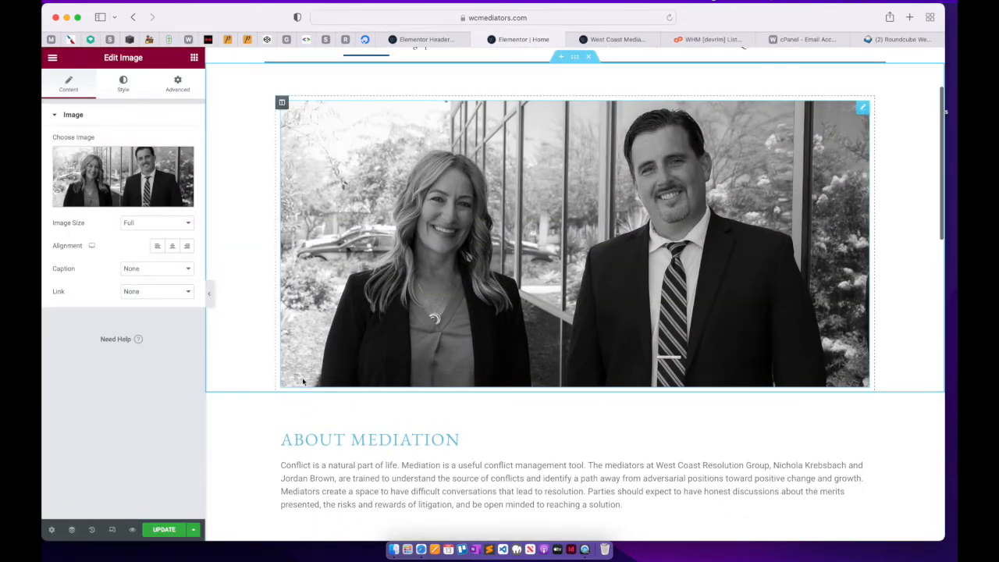
scroll(282, 359, down, 5)
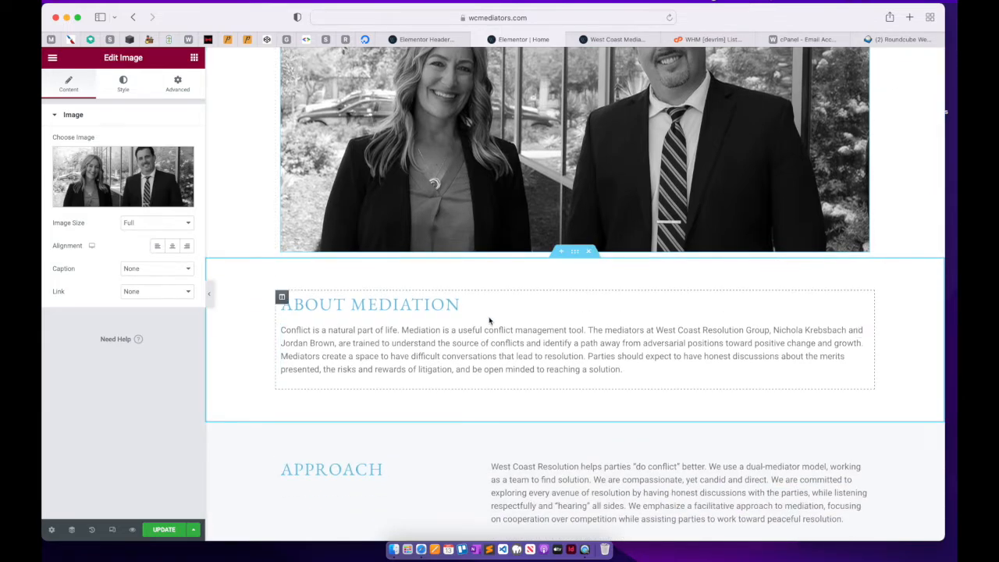
click(449, 306)
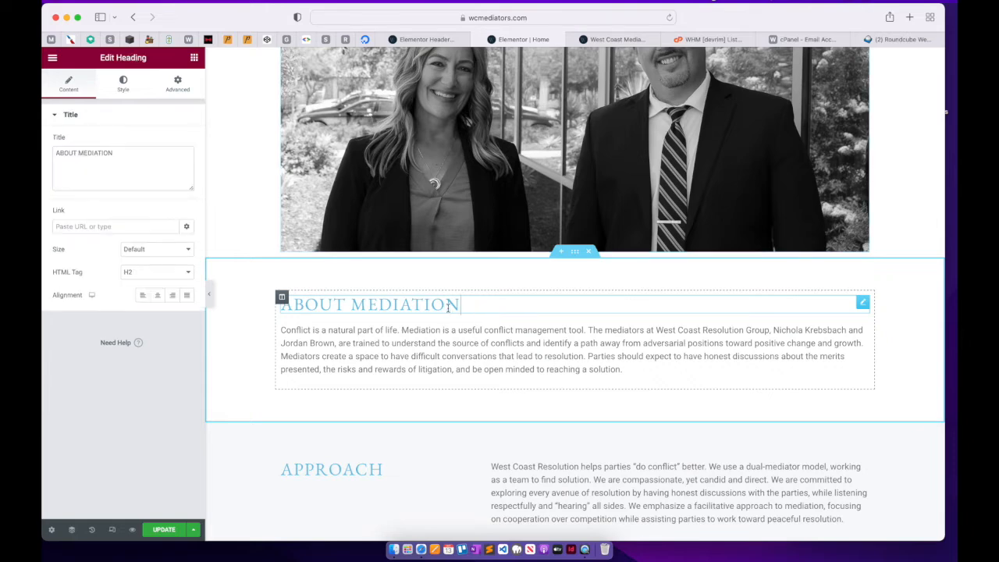
click(399, 338)
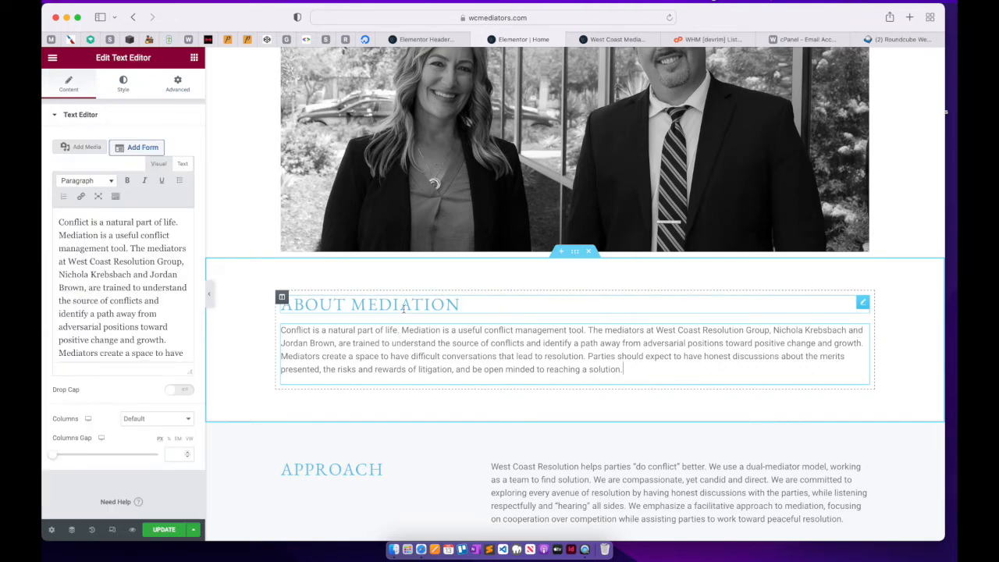
Add "Hello" to the end of the About Mediation heading's title and delete it again
click(394, 305)
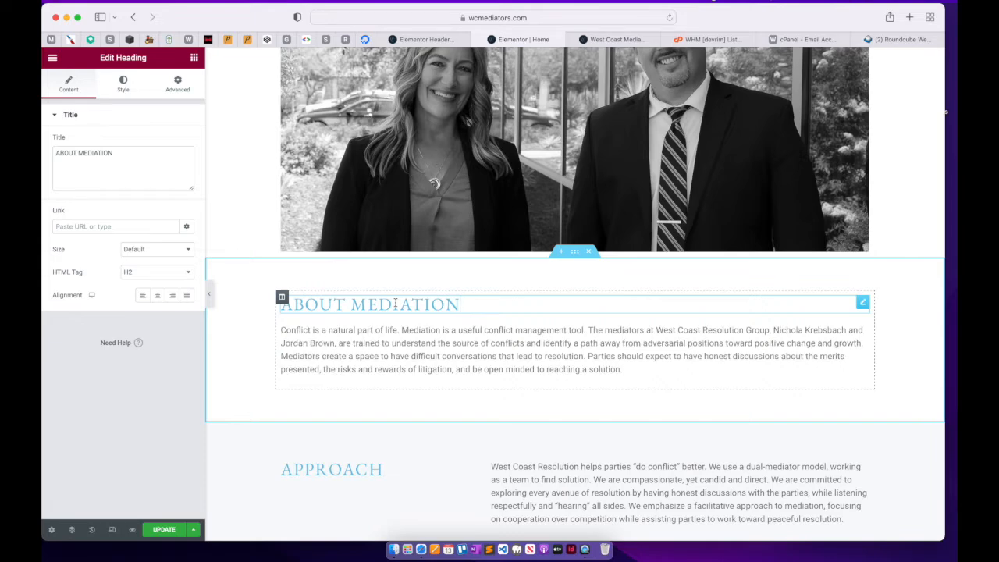
click(170, 182)
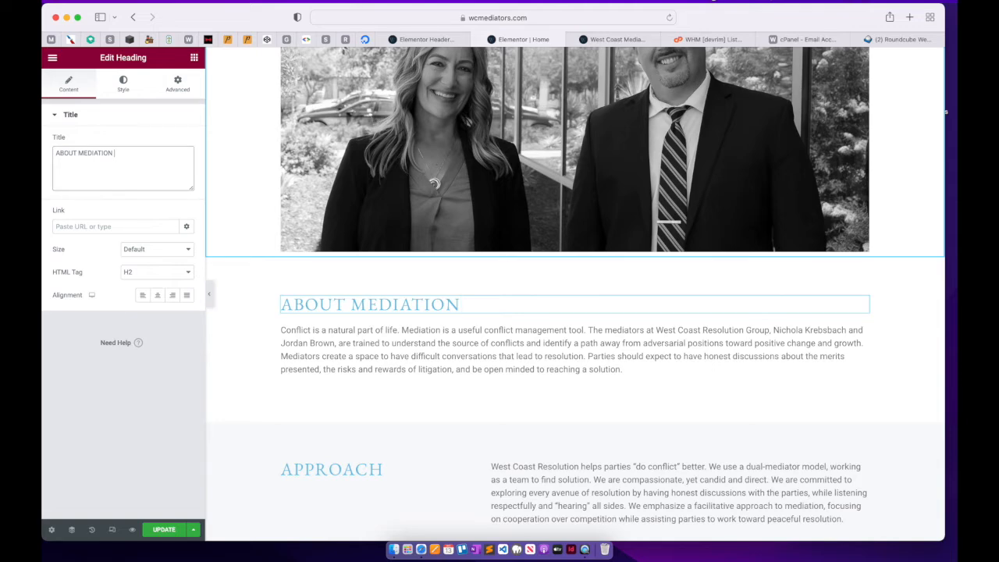
text(Hello)
key(BackSpace)
key(BackSpace)
key(BackSpace)
key(BackSpace)
key(BackSpace)
key(BackSpace)
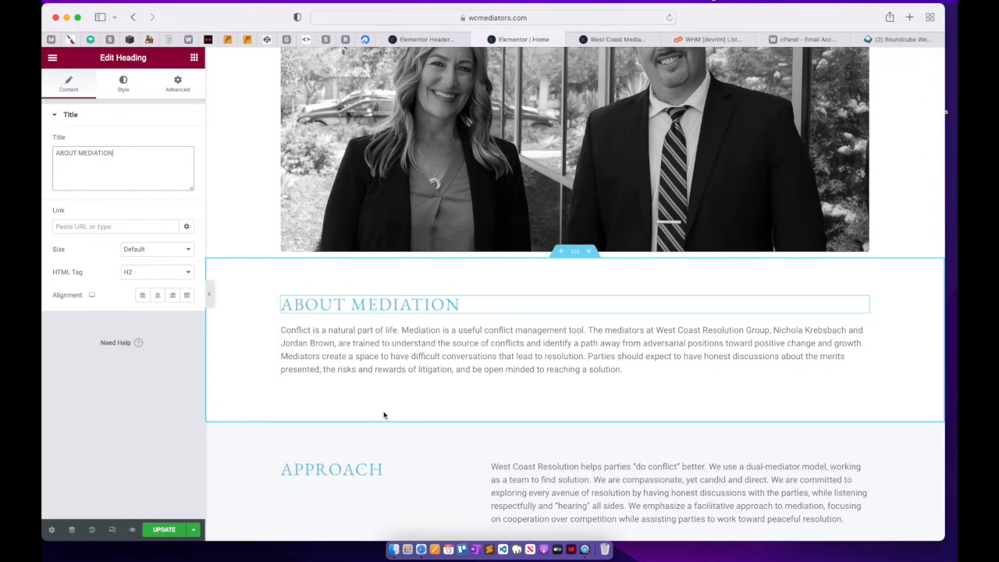
Select the Approach heading and open its title text for editing
scroll(383, 416, down, 2)
scroll(383, 415, down, 2)
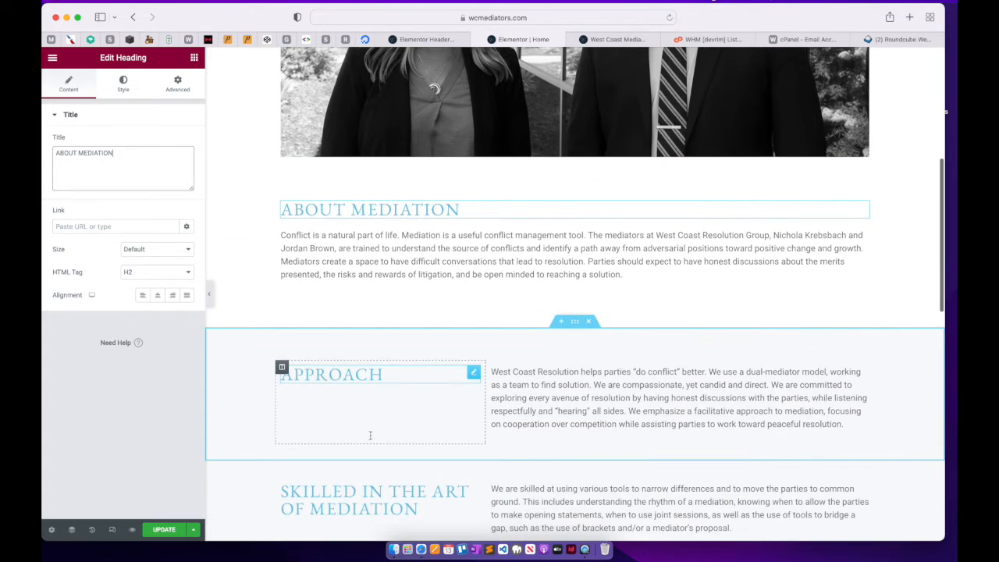
click(468, 372)
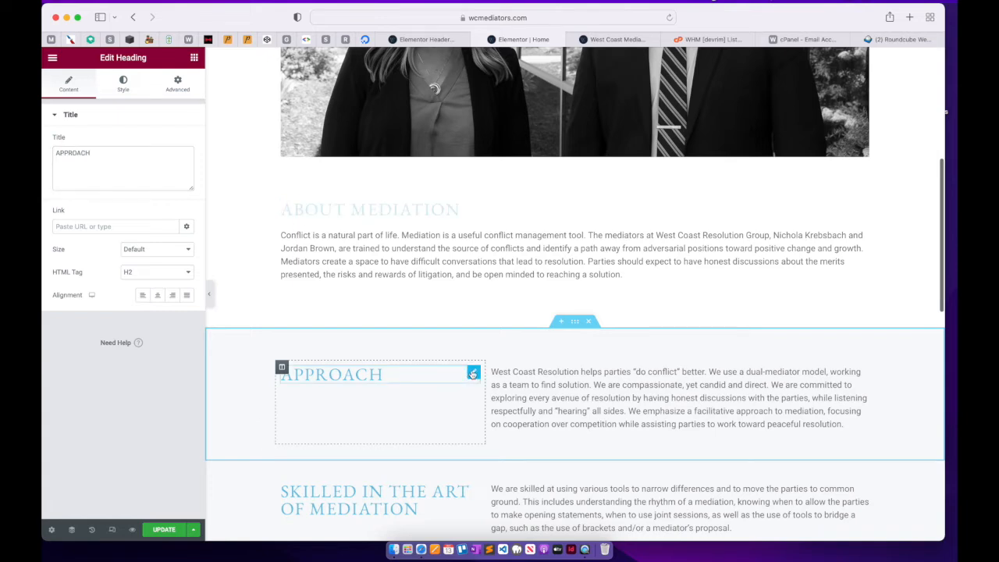
click(79, 153)
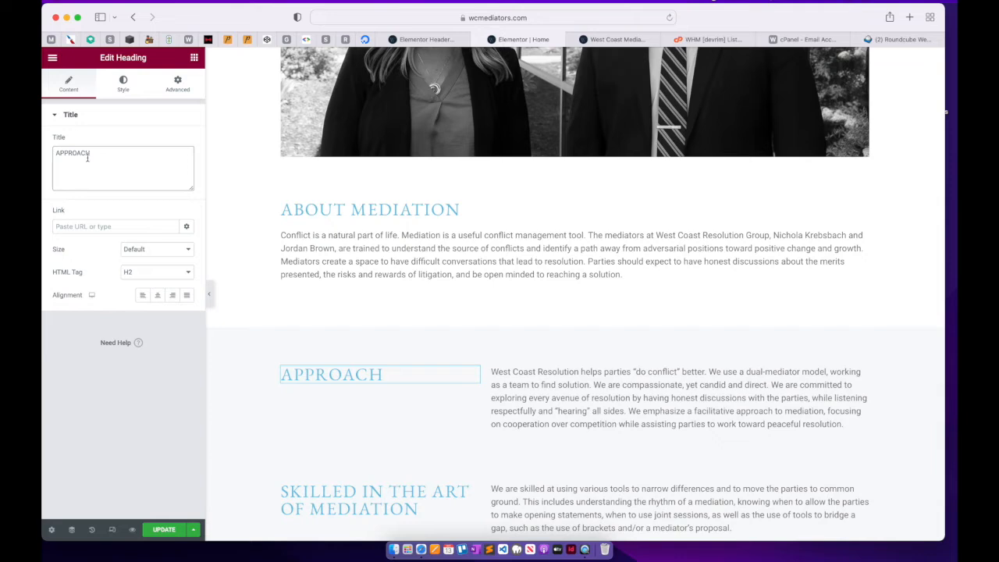
Open the Approach section's paragraph in the text editor, review its full text, and update the home page
click(587, 381)
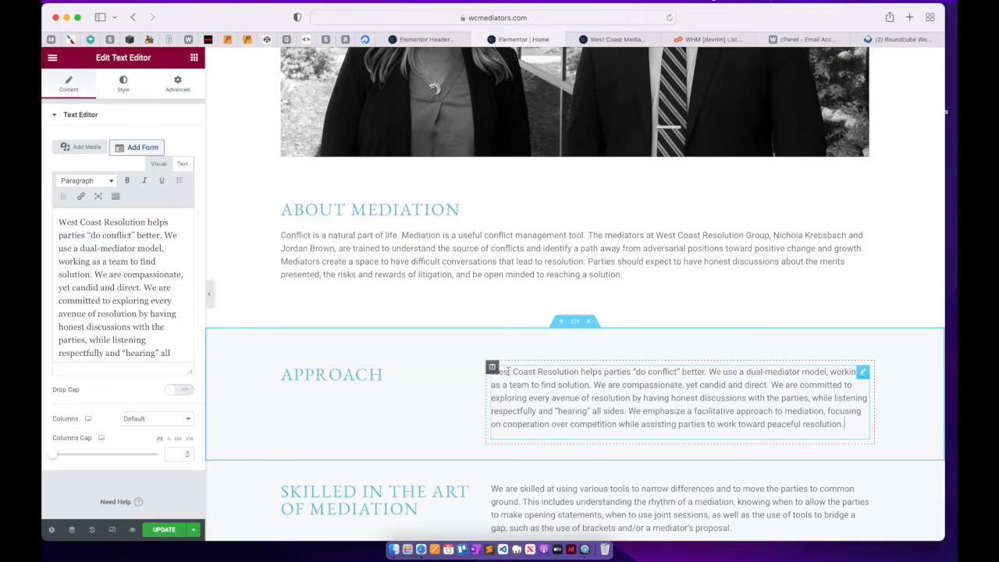
scroll(77, 252, down, 1)
scroll(78, 252, down, 3)
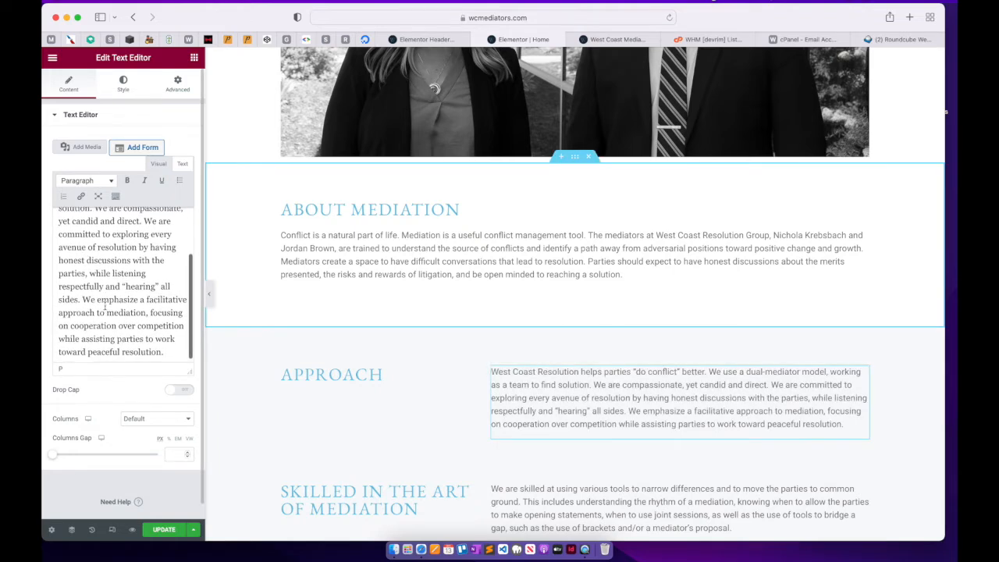
scroll(104, 307, up, 4)
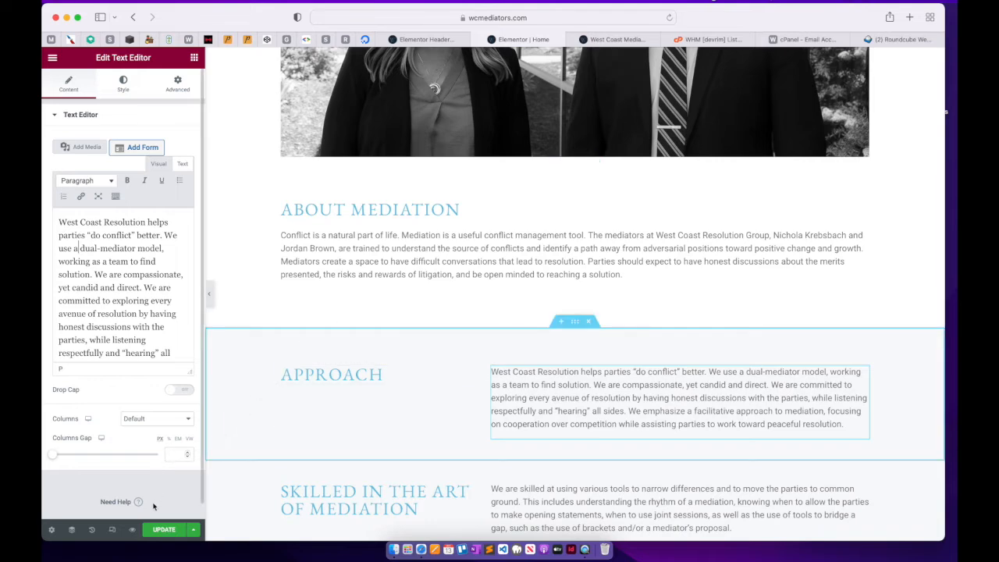
click(160, 529)
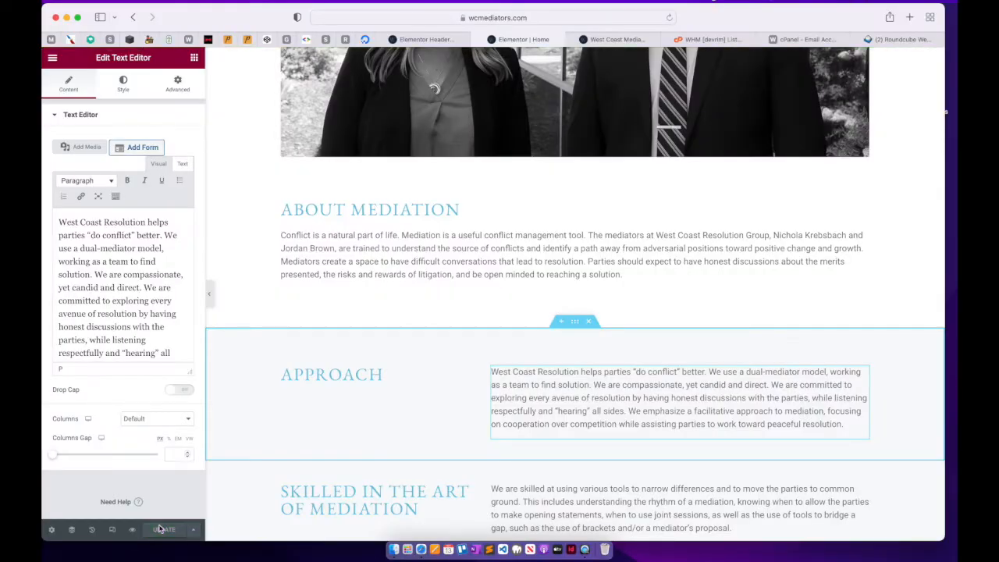
scroll(366, 449, down, 5)
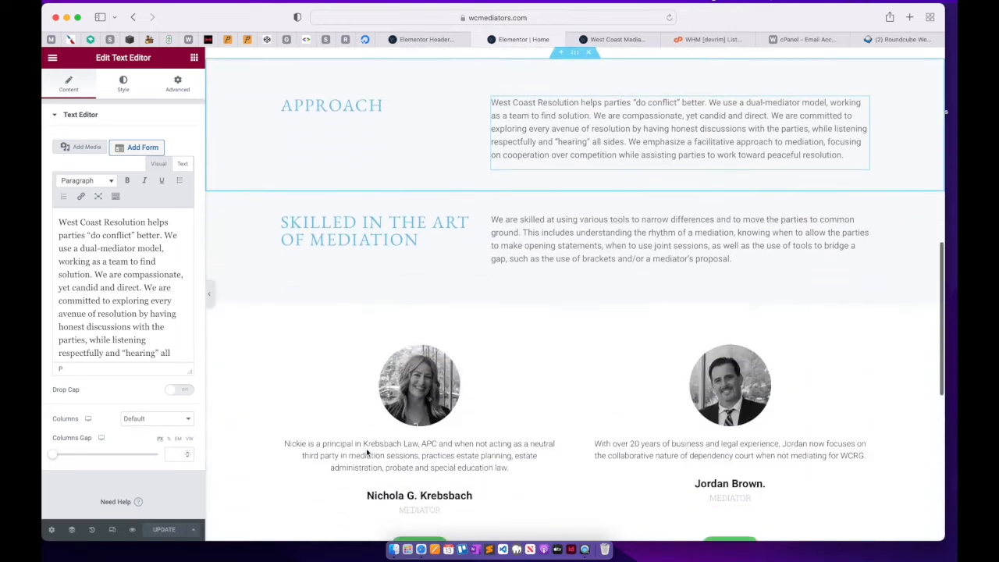
Add a Text Editor widget directly below the existing paragraph in the Approach section
scroll(366, 452, up, 4)
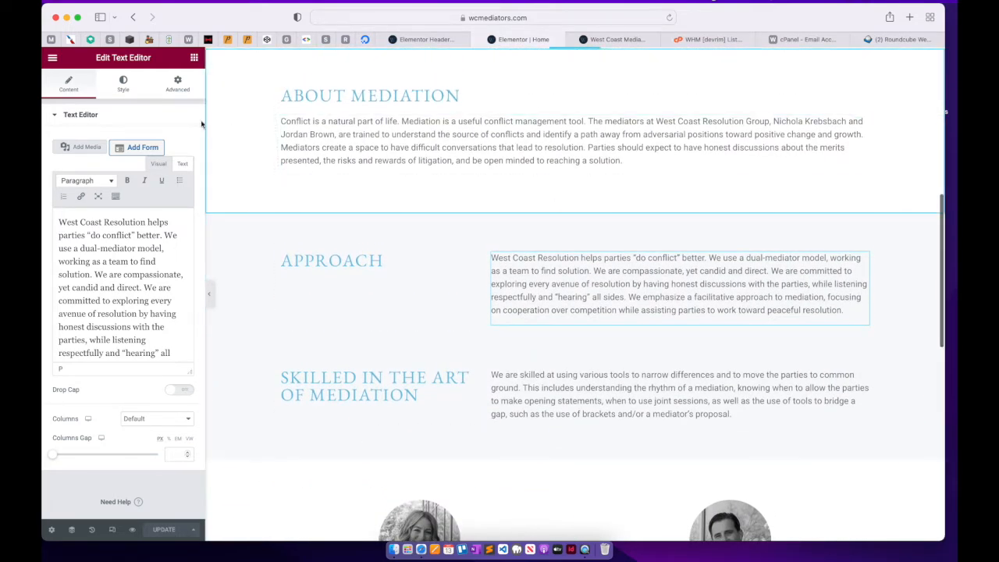
click(193, 58)
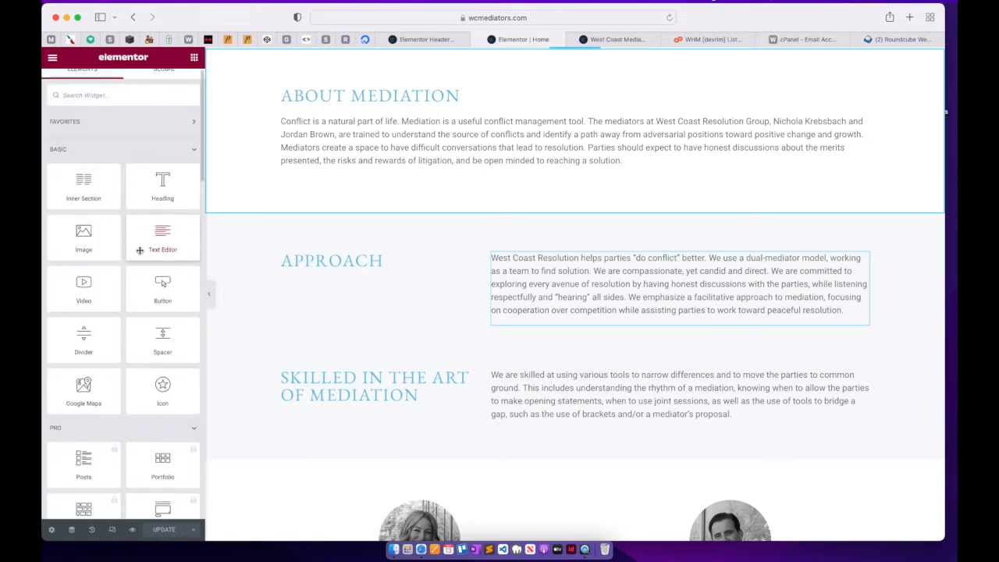
scroll(140, 248, down, 3)
scroll(140, 249, down, 1)
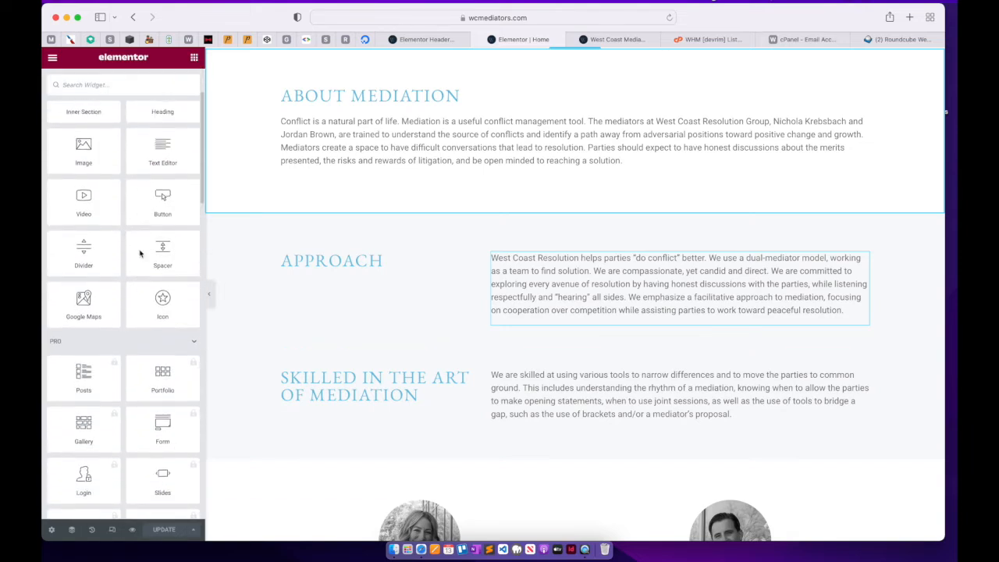
scroll(139, 251, up, 1)
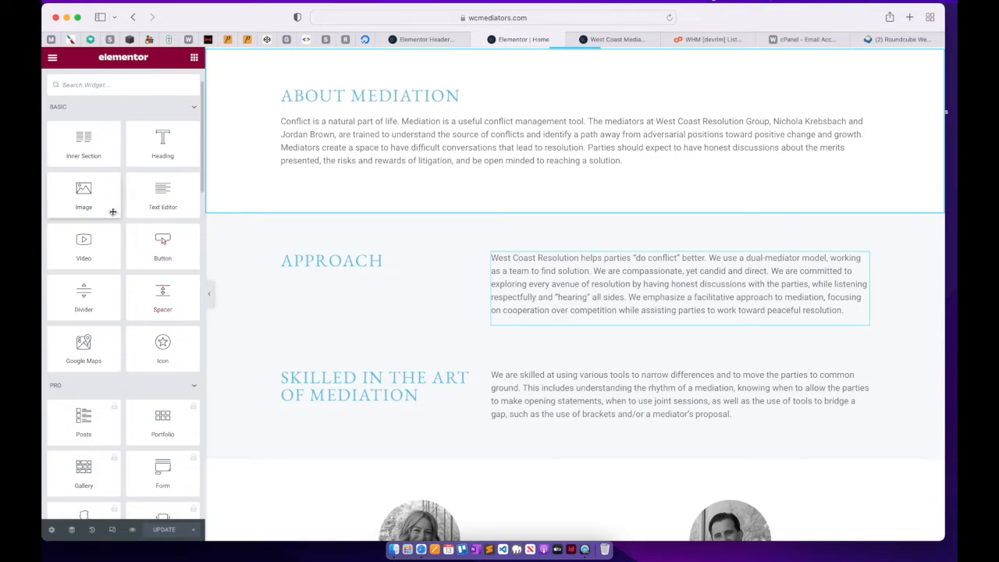
scroll(124, 321, up, 2)
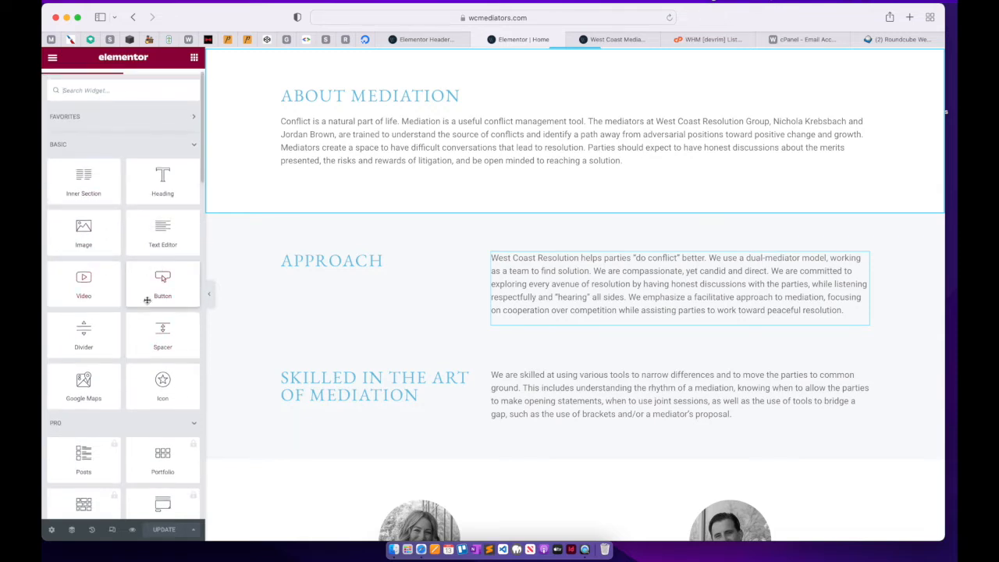
scroll(148, 295, down, 2)
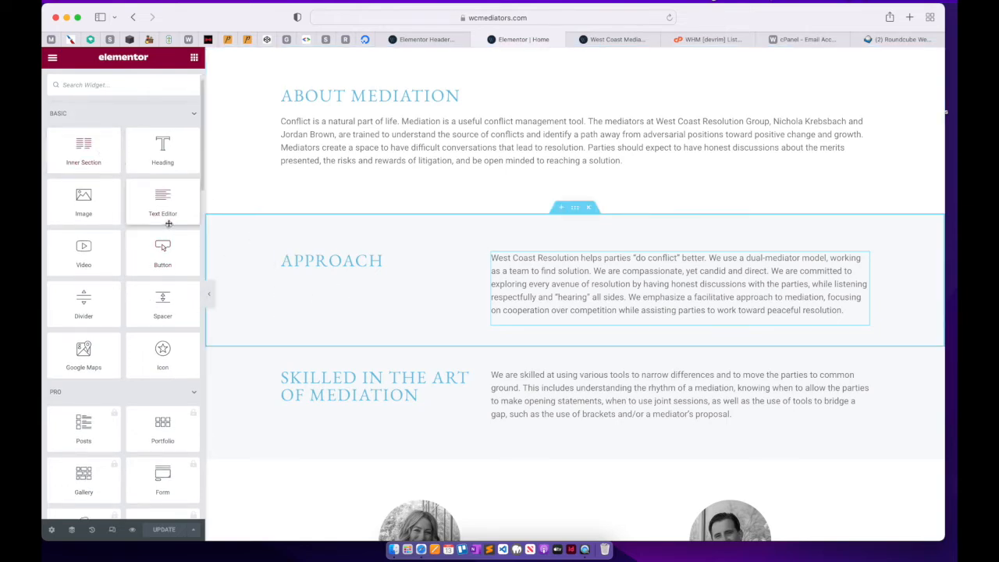
drag(167, 208, 582, 311)
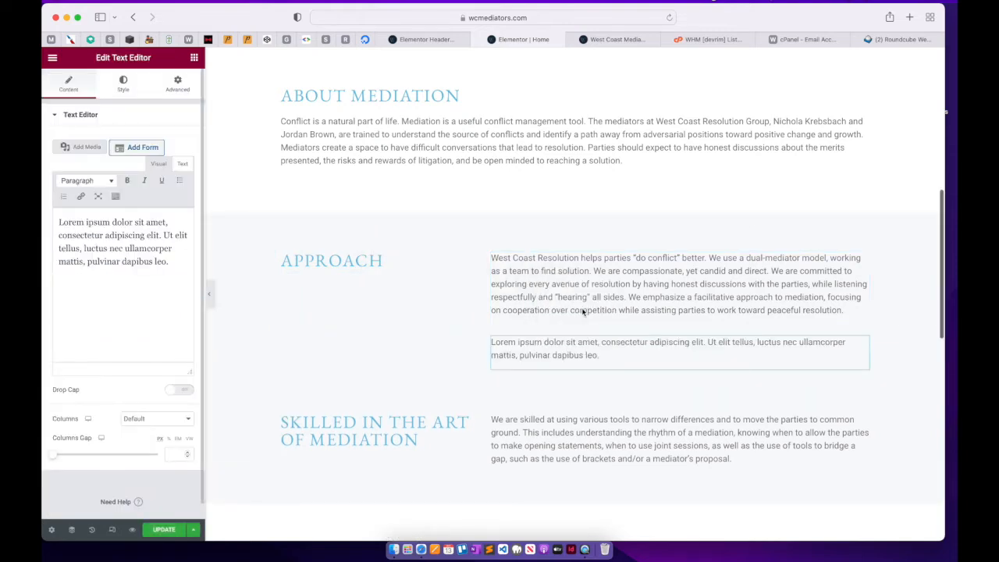
Add a Button widget below the placeholder text in the Approach section
click(193, 59)
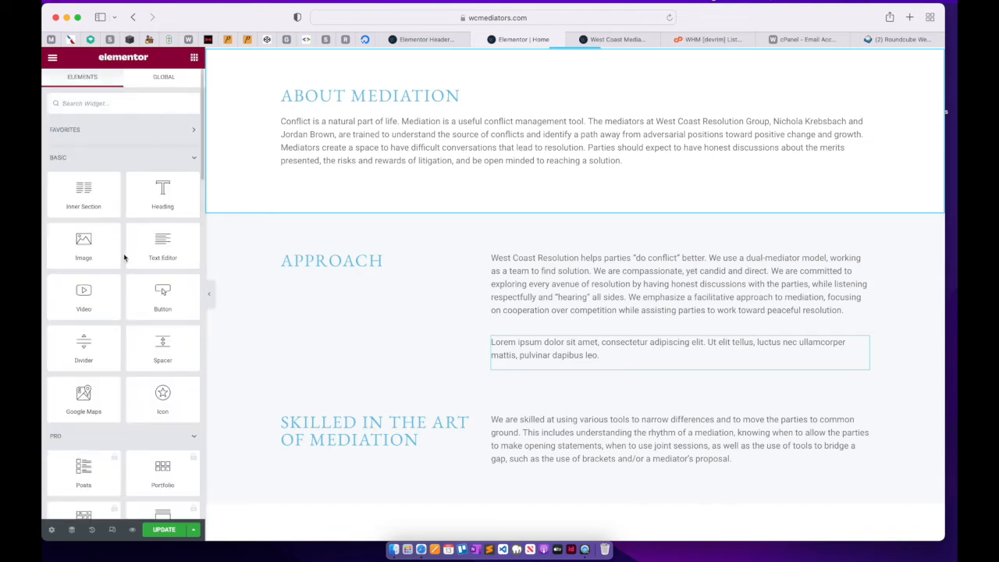
scroll(122, 258, down, 2)
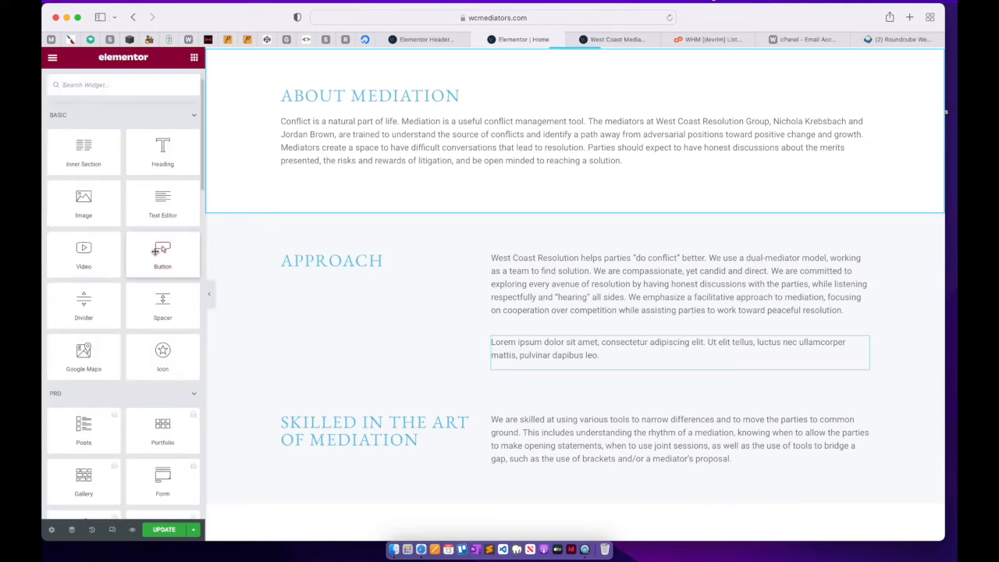
drag(155, 254, 517, 366)
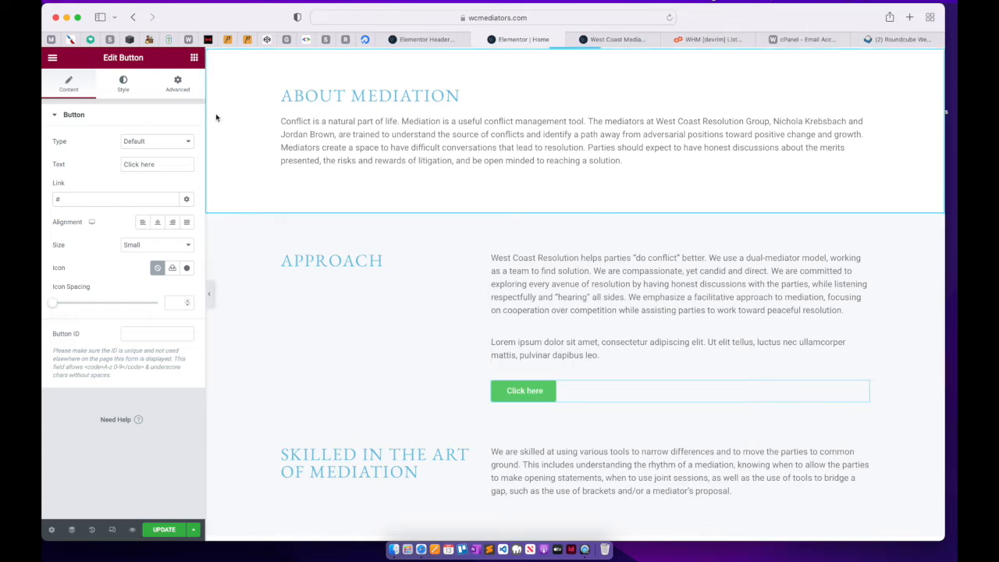
Add a single-column section below the mediator profiles and add a second column to it
scroll(328, 308, down, 6)
scroll(328, 307, up, 3)
scroll(327, 309, down, 5)
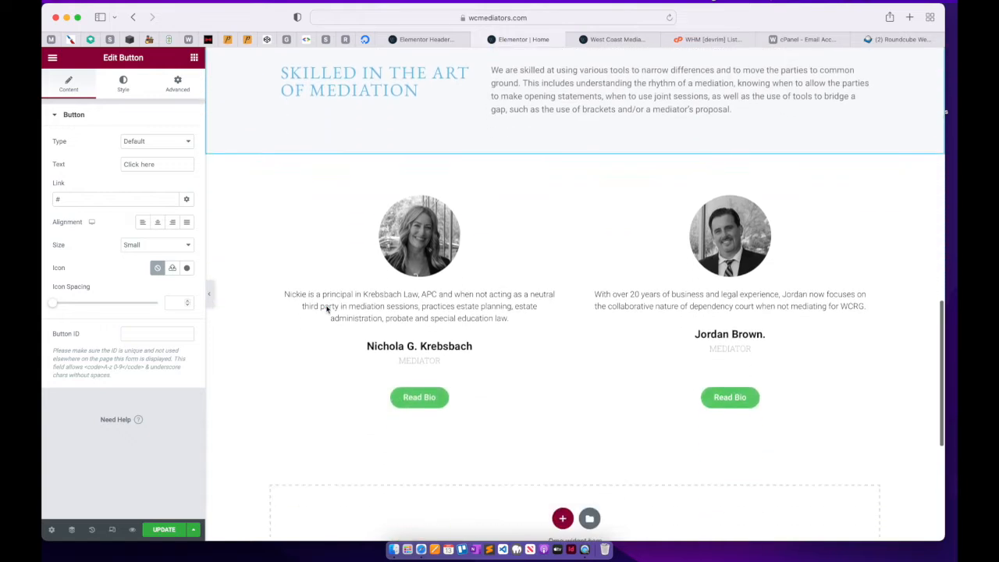
scroll(327, 308, up, 1)
scroll(328, 308, down, 2)
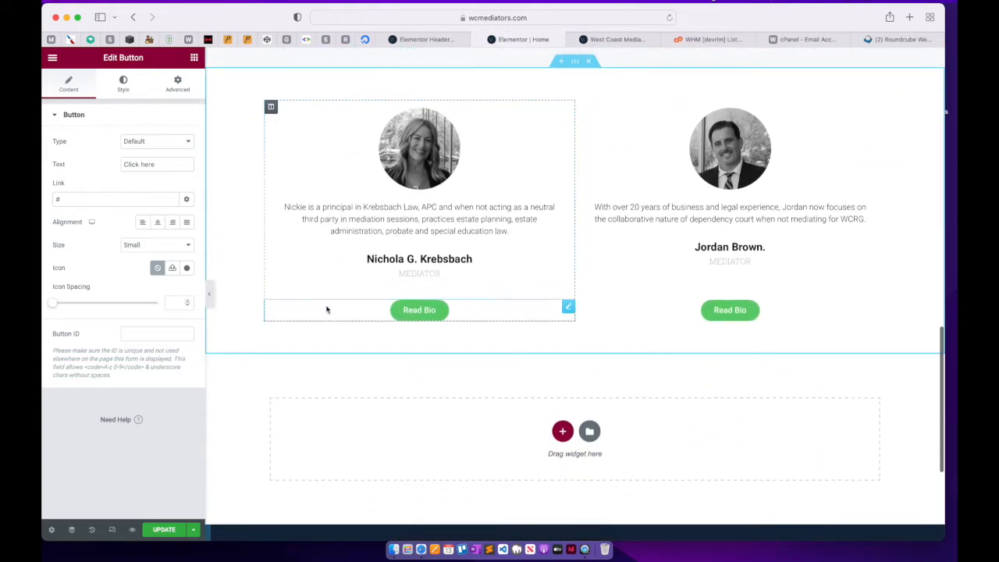
click(565, 433)
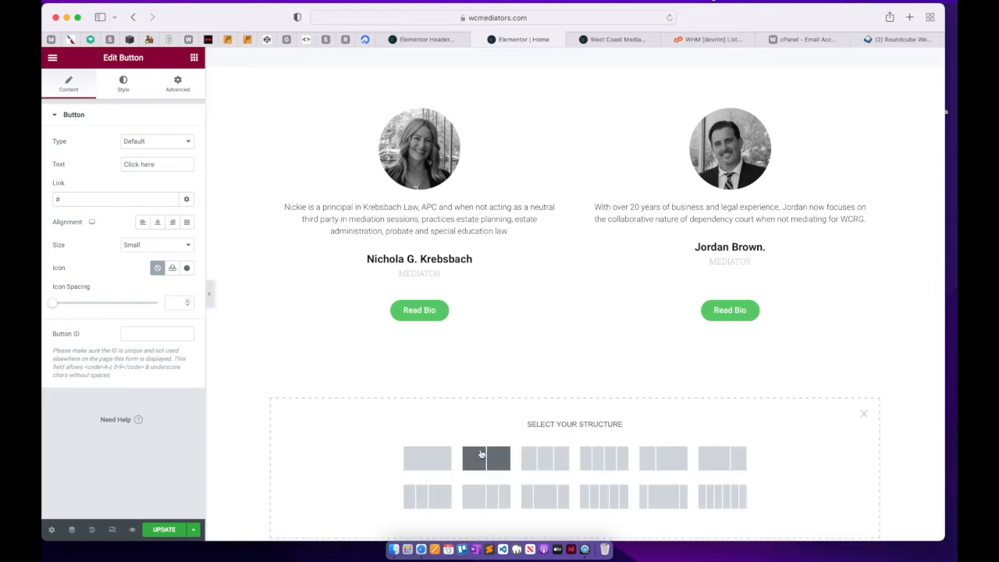
click(446, 456)
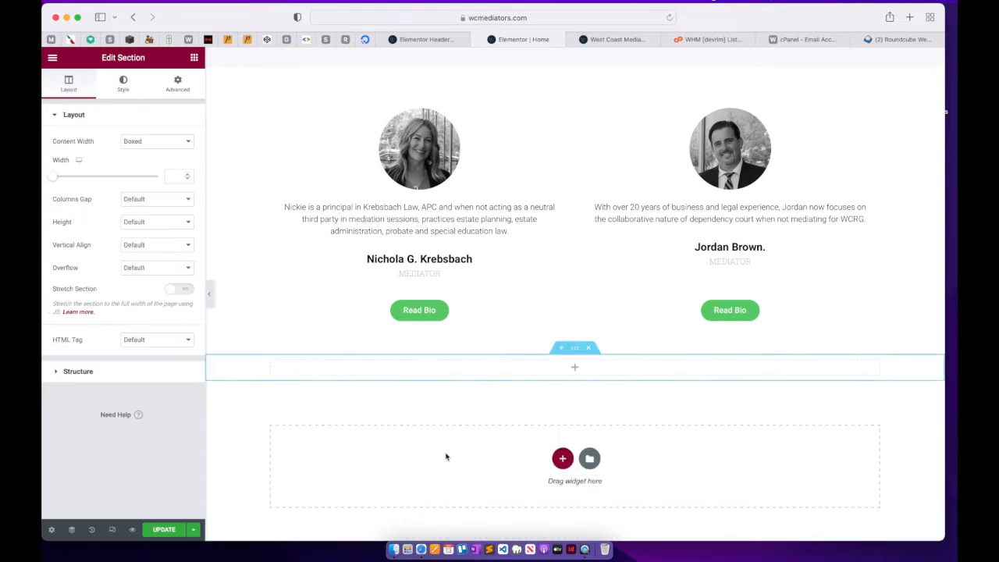
right_click(270, 363)
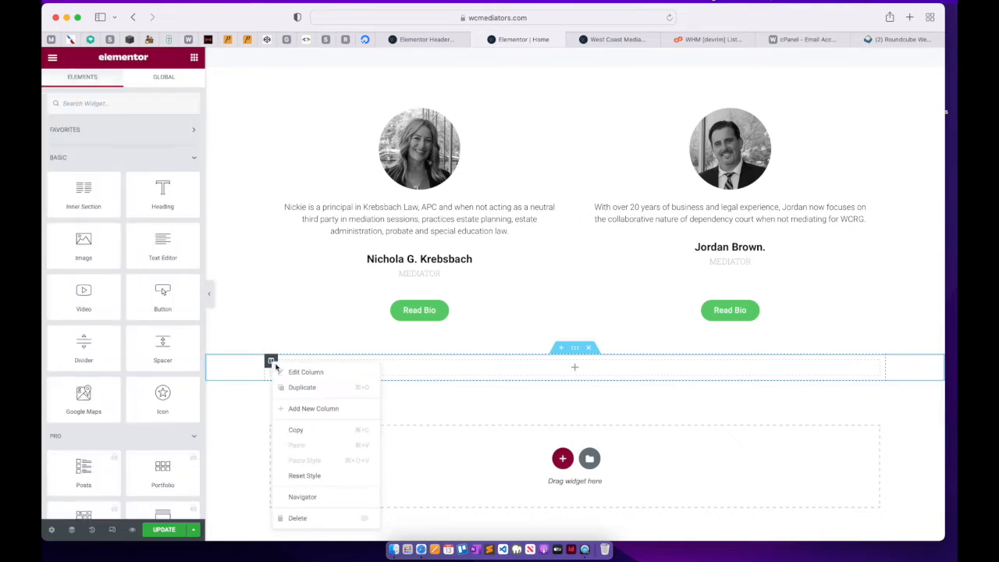
click(291, 409)
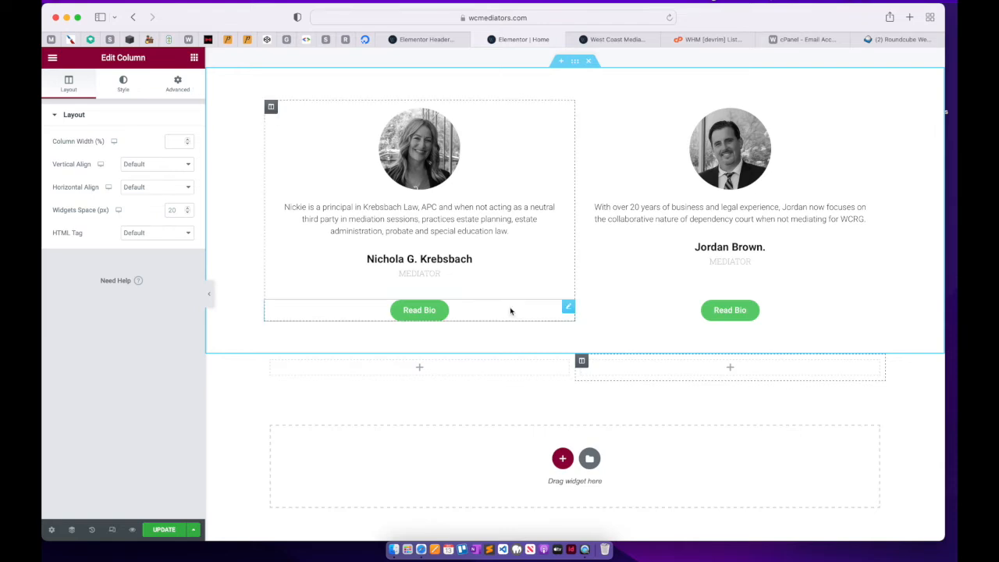
Move the empty two-column section up between the Skilled in the Art of Mediation section and the mediator profiles
drag(576, 348, 559, 163)
scroll(560, 195, up, 3)
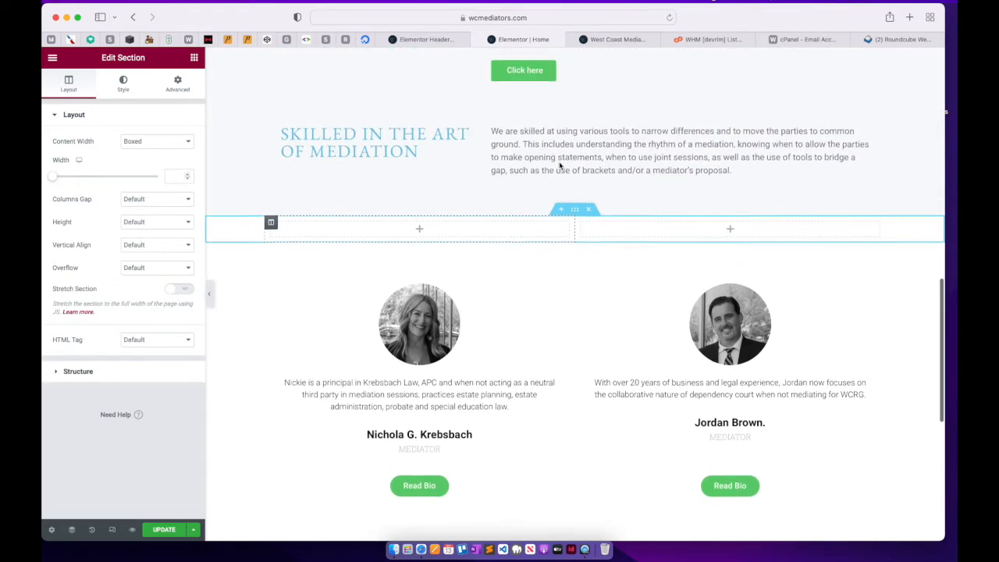
scroll(368, 114, up, 1)
Add an Image widget to the new section's left column and a Heading widget to its right column
click(193, 59)
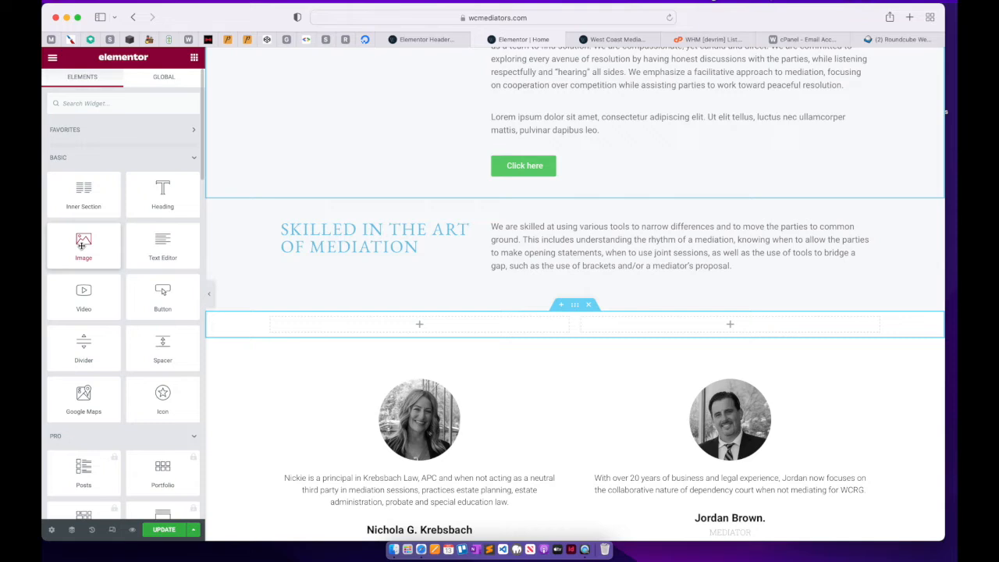
drag(90, 248, 336, 326)
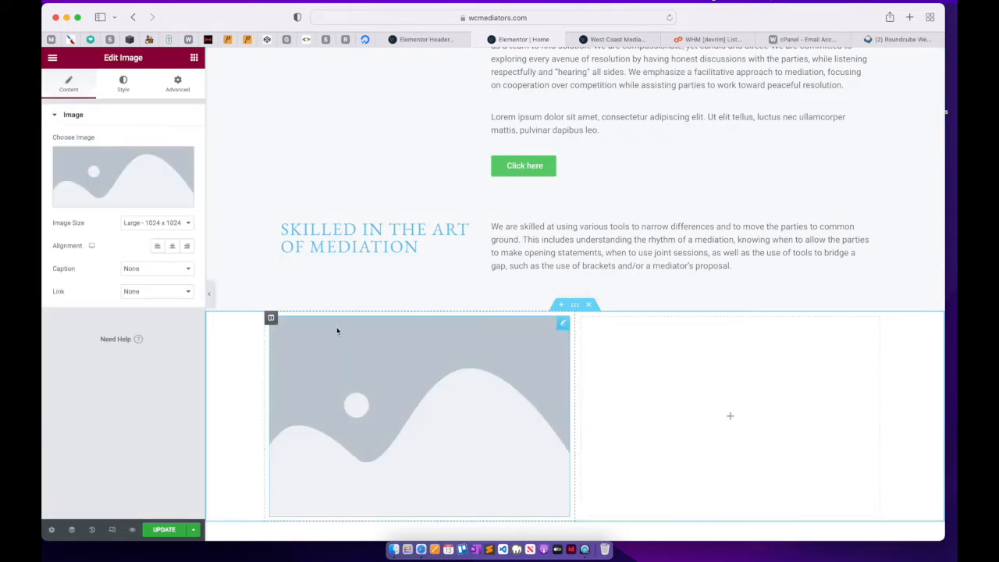
click(194, 61)
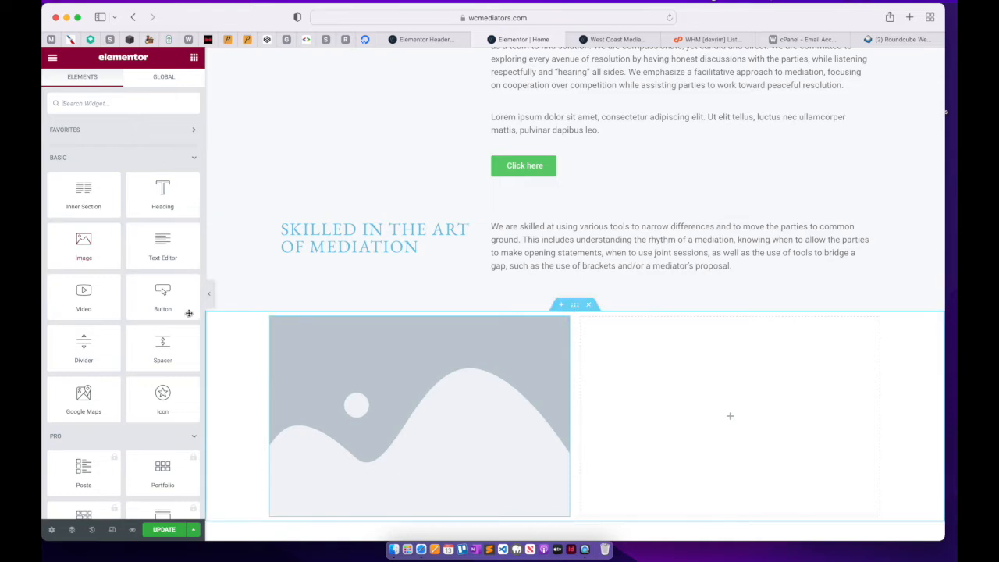
scroll(173, 296, down, 1)
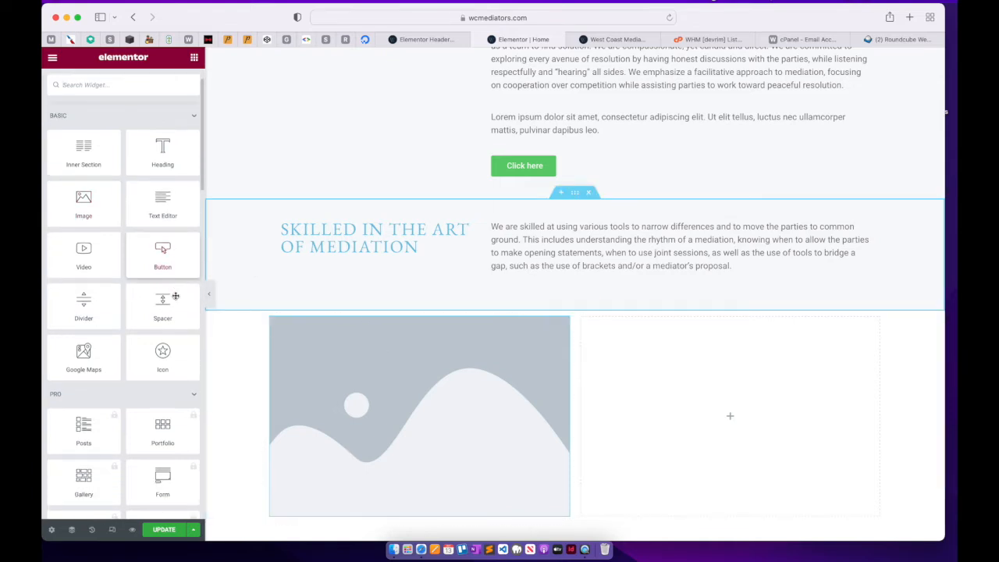
drag(162, 160, 700, 377)
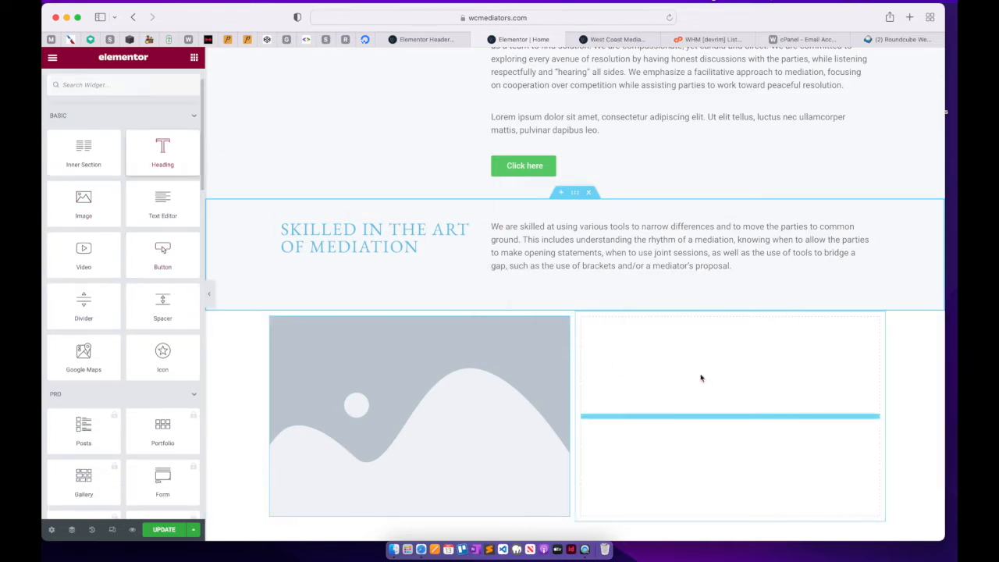
scroll(428, 240, up, 1)
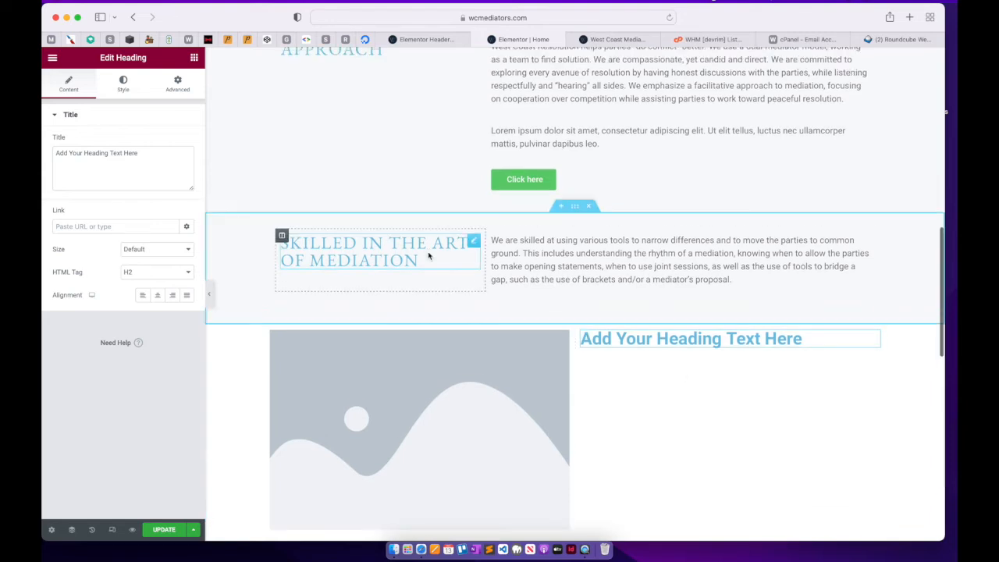
Add a Text Editor widget under the placeholder heading in the new section's right column
click(195, 58)
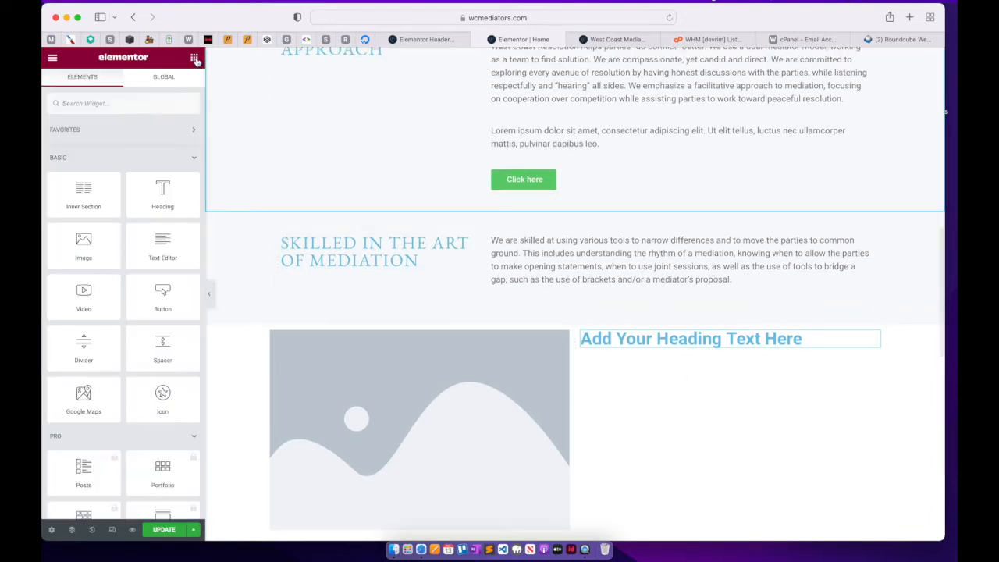
drag(166, 239, 678, 344)
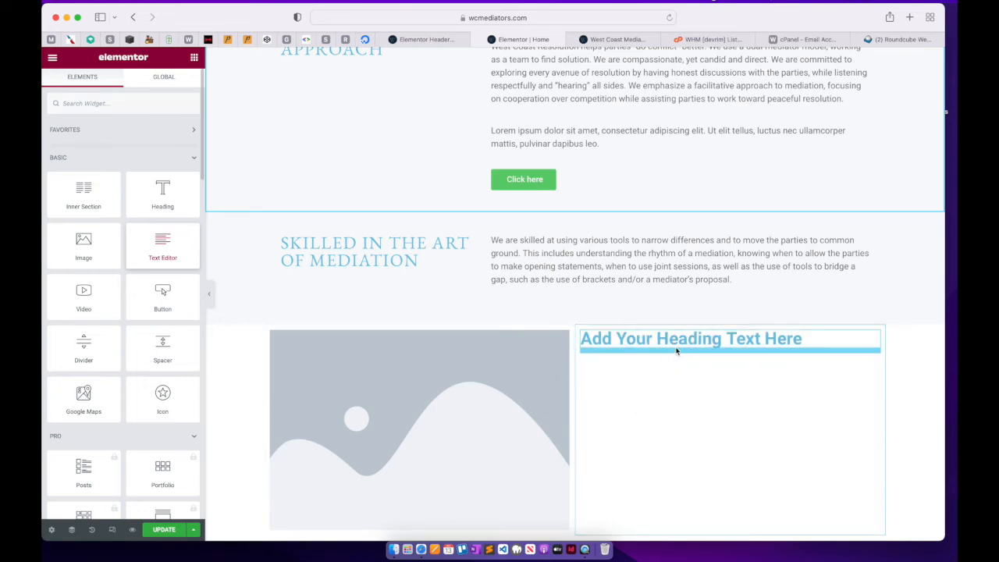
scroll(677, 351, down, 2)
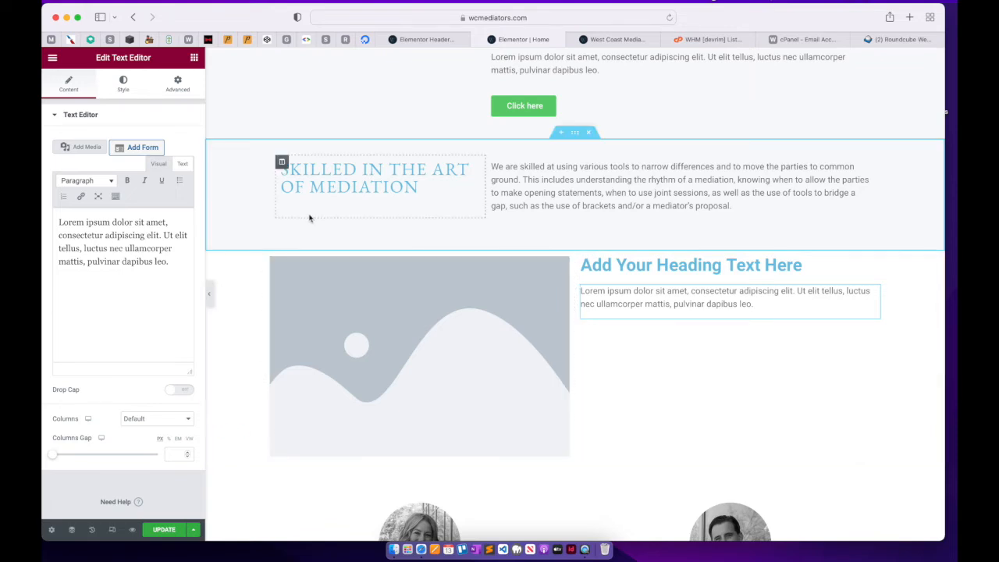
Update the home page and preview it to examine the added text, button and image section
click(166, 530)
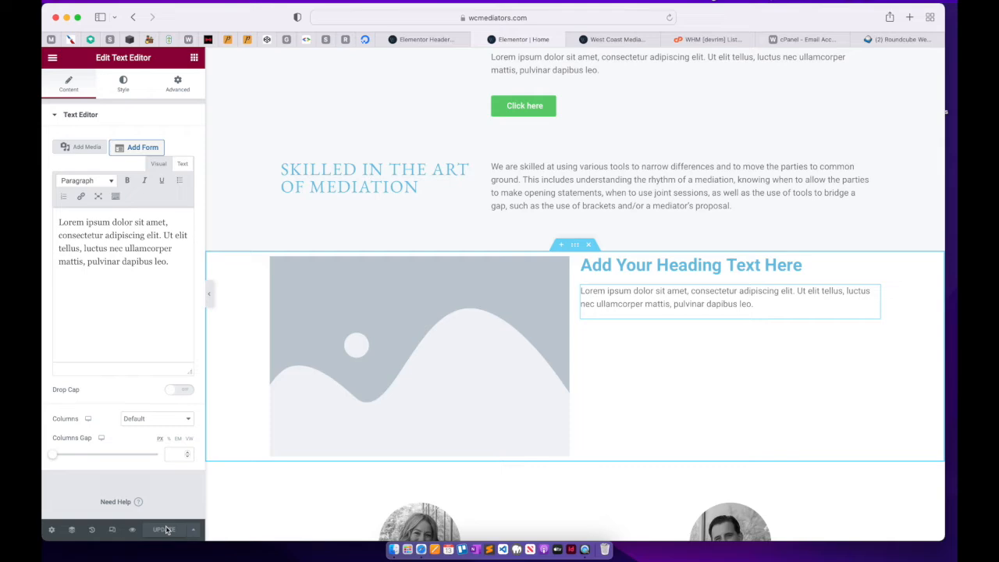
click(133, 529)
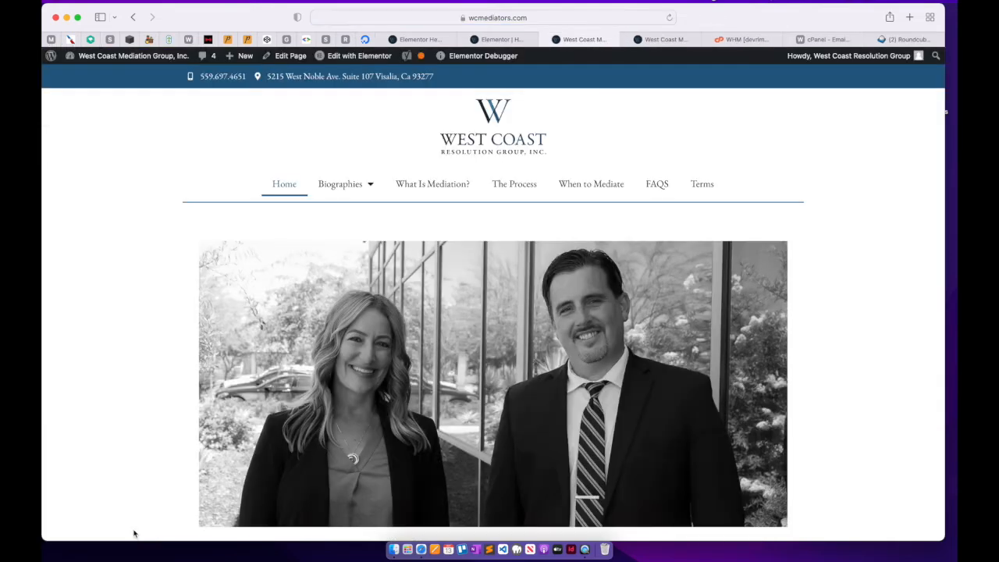
scroll(167, 513, down, 8)
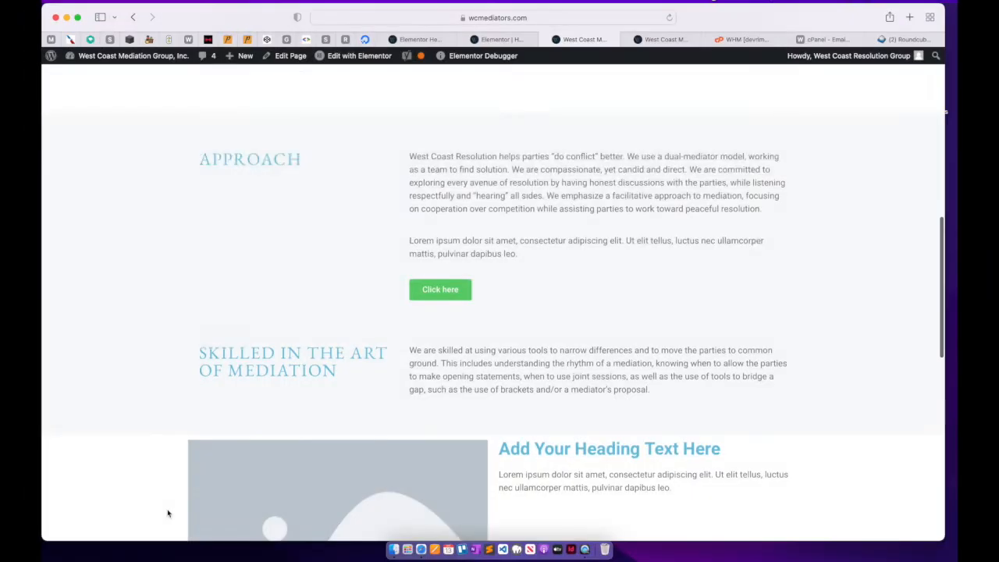
scroll(167, 513, down, 3)
scroll(167, 513, down, 2)
scroll(167, 513, up, 4)
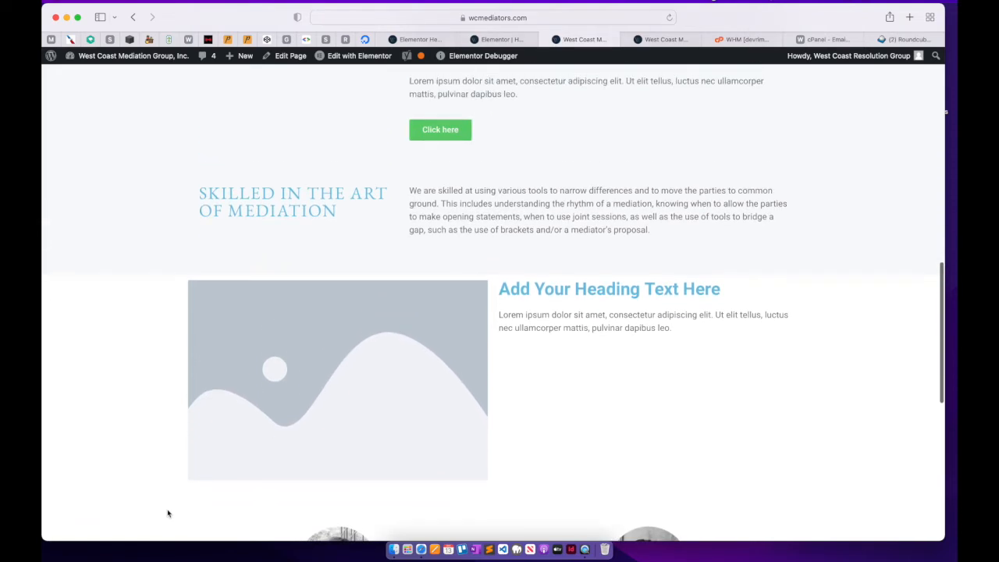
scroll(167, 513, up, 2)
Reopen the home page in Elementor from the preview and delete the section with the placeholder image and heading
mouse_move(359, 62)
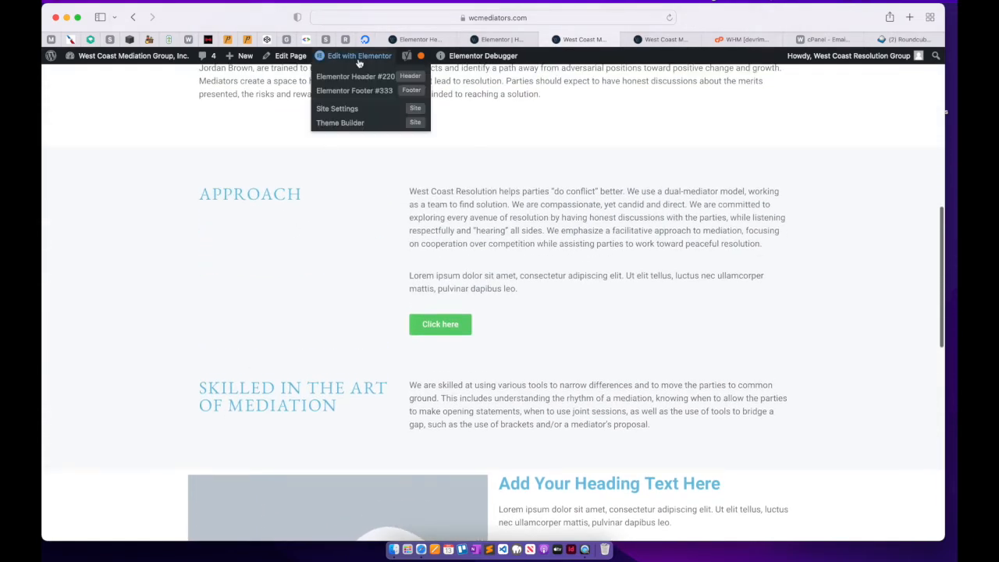
click(359, 62)
right_click(355, 376)
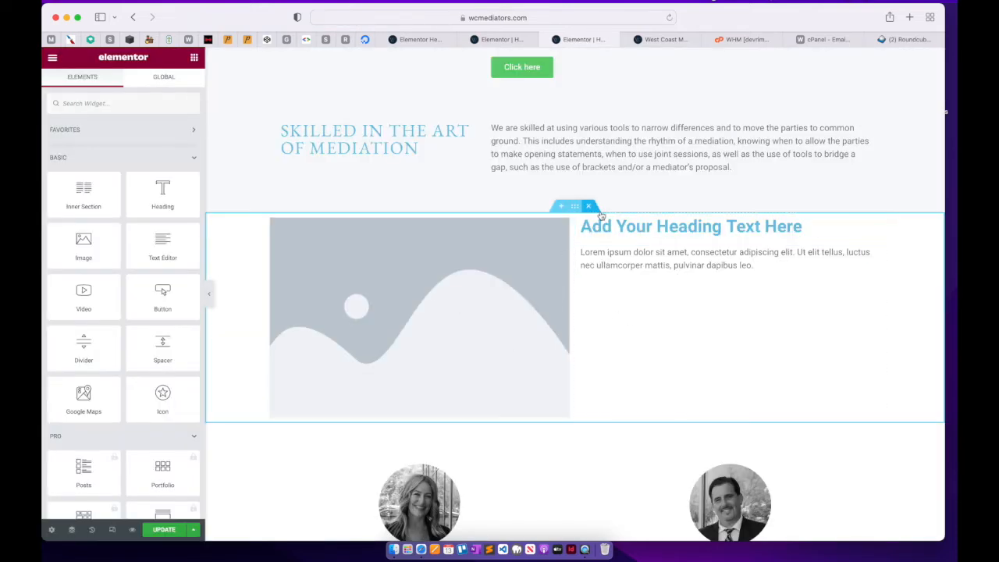
click(590, 208)
Delete the placeholder lorem ipsum text widget from the Approach section
scroll(593, 213, up, 5)
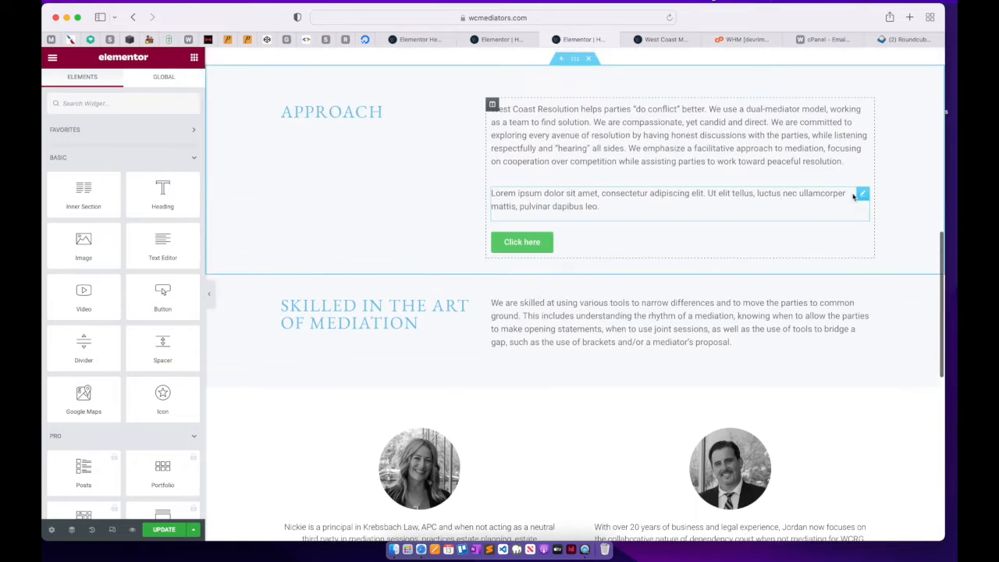
right_click(862, 194)
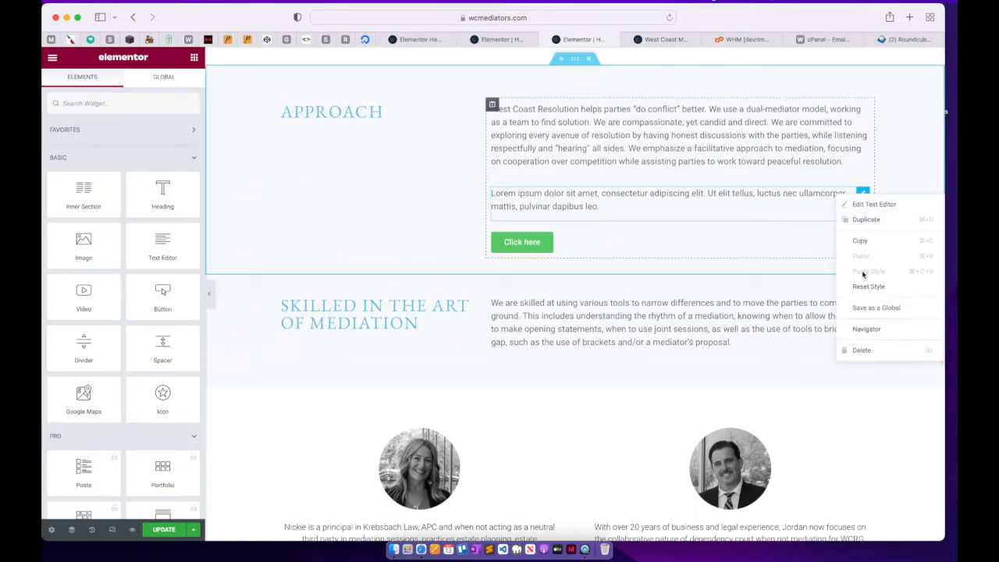
click(861, 350)
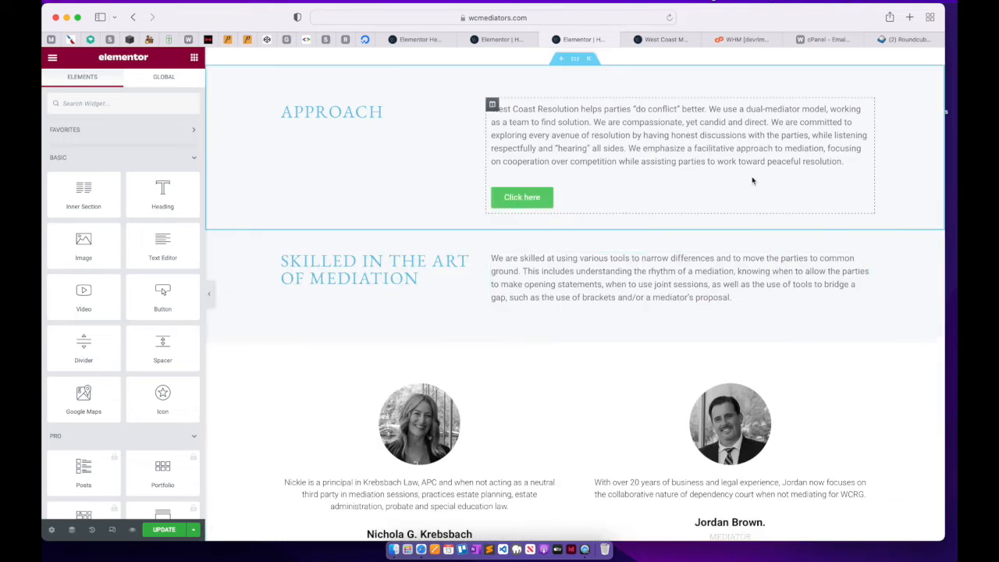
Delete the "Click here" button widget from the Approach section, then update the home page and view it
right_click(861, 193)
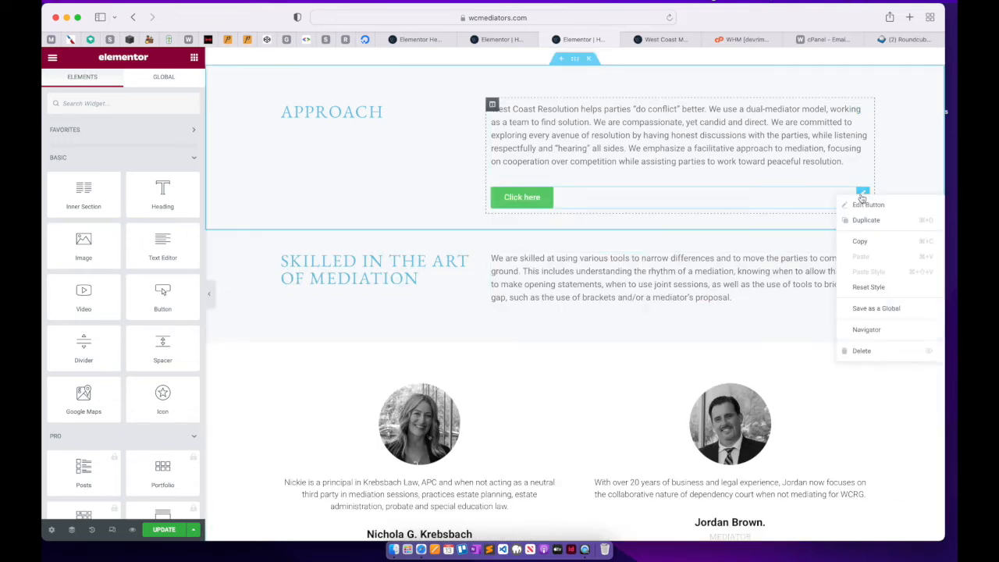
click(862, 352)
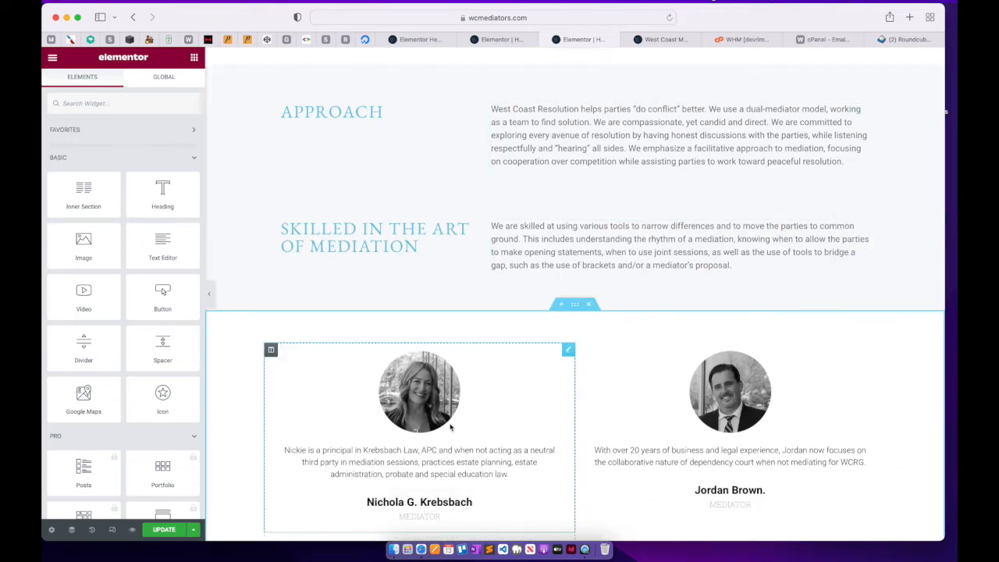
click(160, 530)
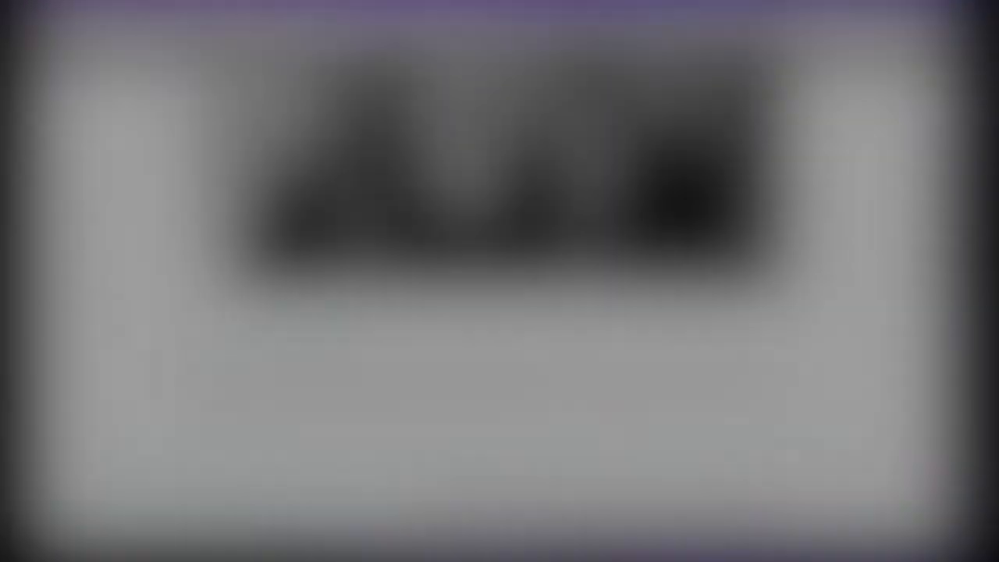
scroll(491, 339, down, 5)
scroll(491, 339, up, 10)
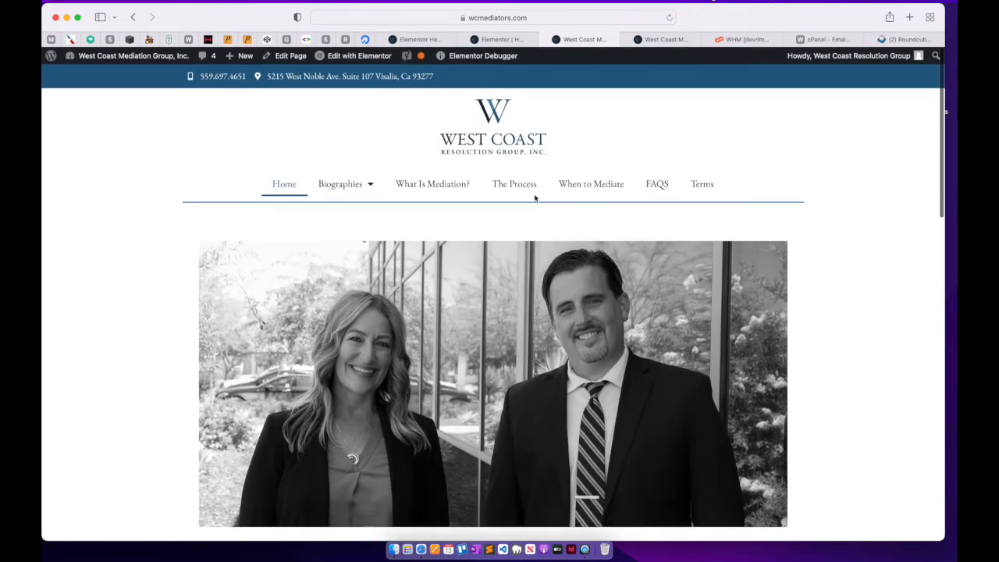
Go to the When to Mediate page, examine its content and open it for editing in Elementor
click(588, 194)
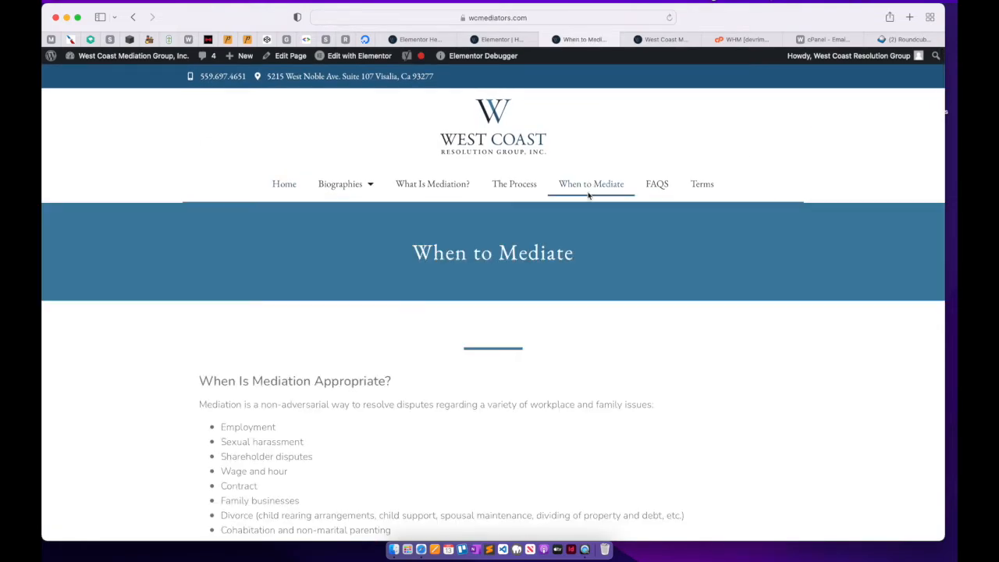
scroll(588, 195, down, 3)
scroll(588, 196, down, 2)
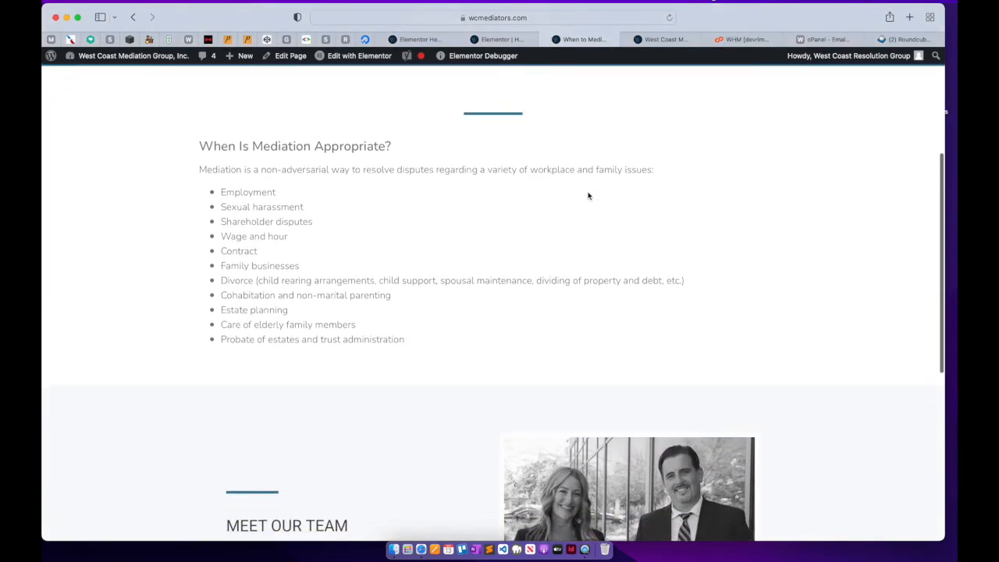
scroll(588, 196, down, 2)
scroll(588, 196, up, 1)
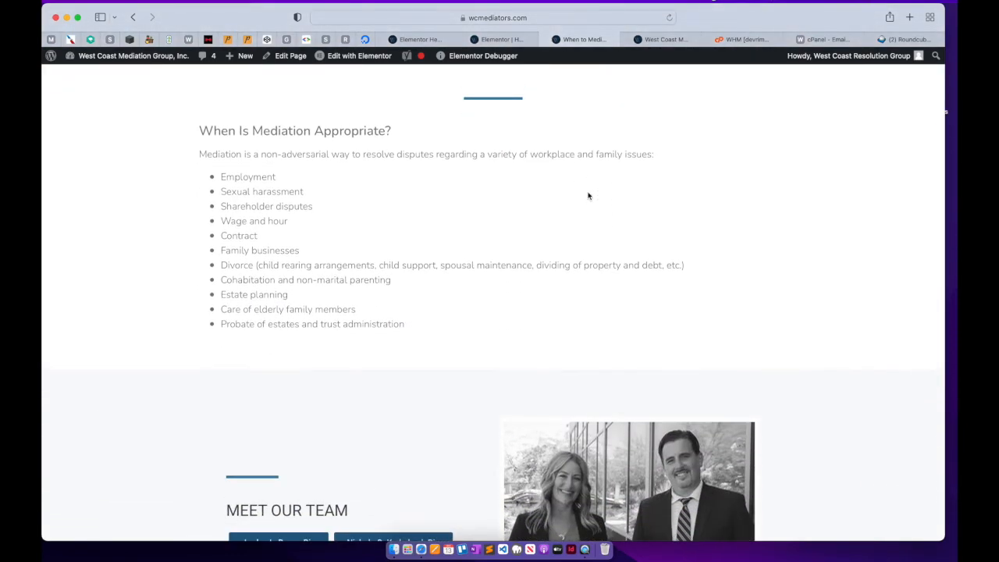
scroll(589, 196, up, 5)
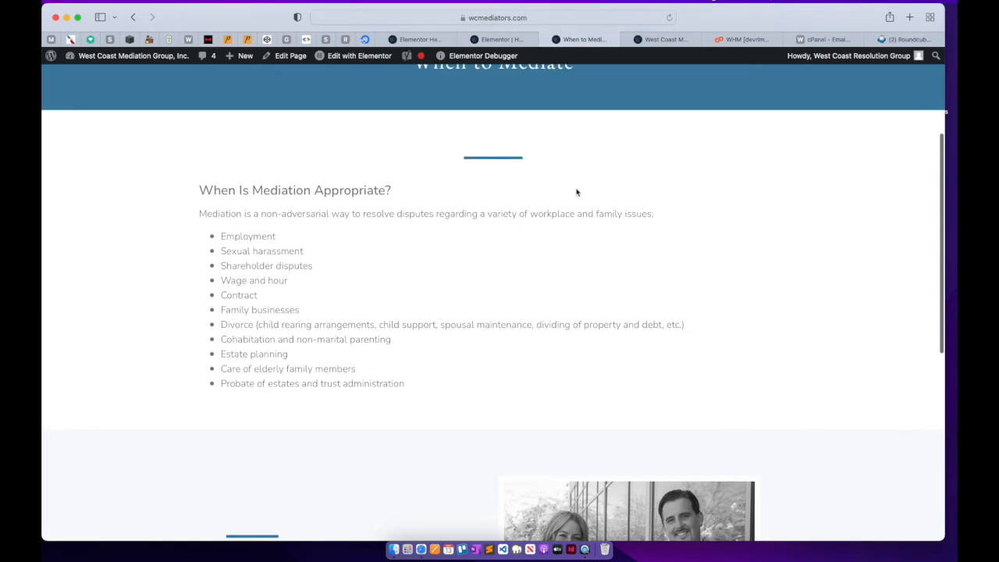
click(372, 58)
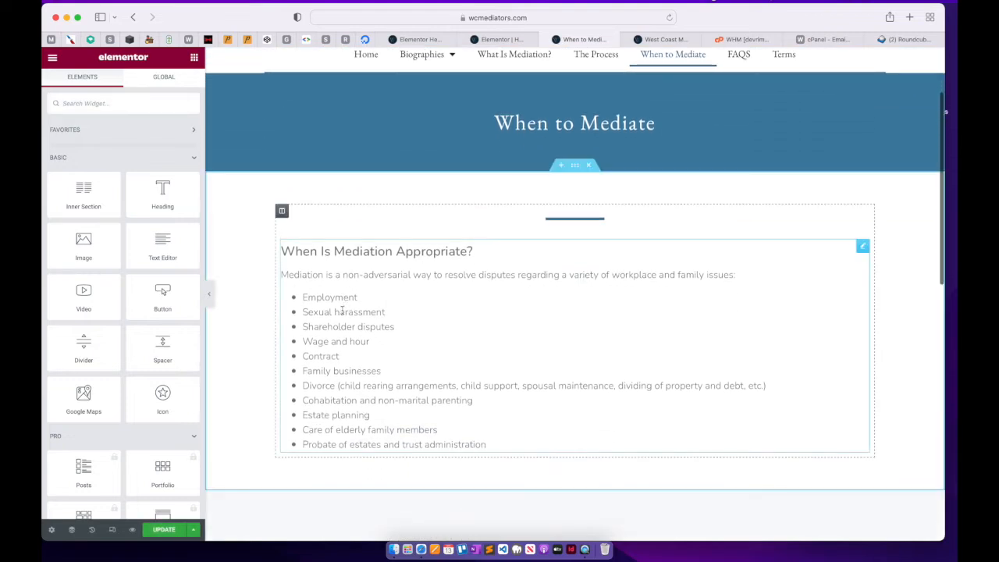
Open the "When to Mediate" heading's title for editing and update the page
scroll(342, 310, down, 2)
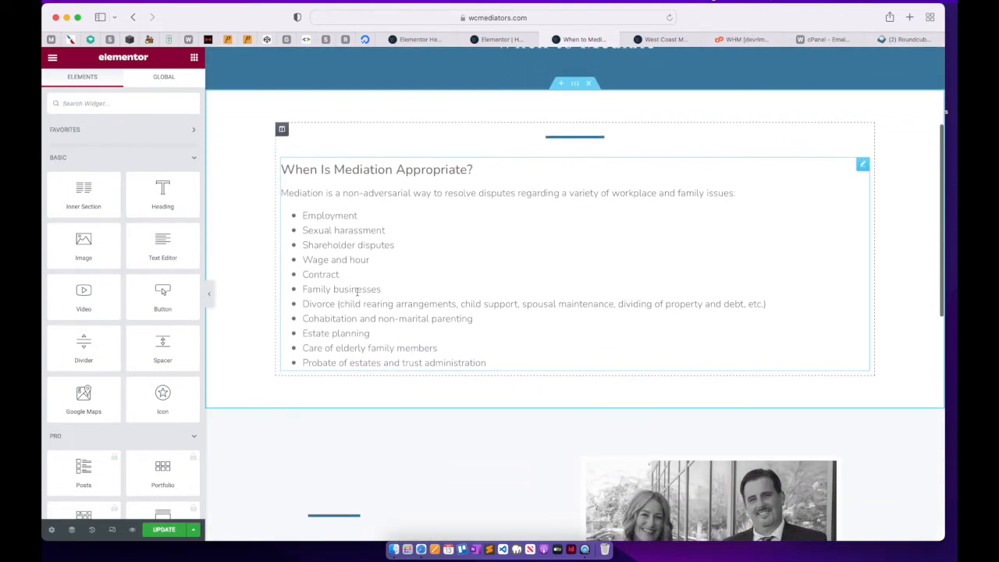
scroll(545, 106, up, 2)
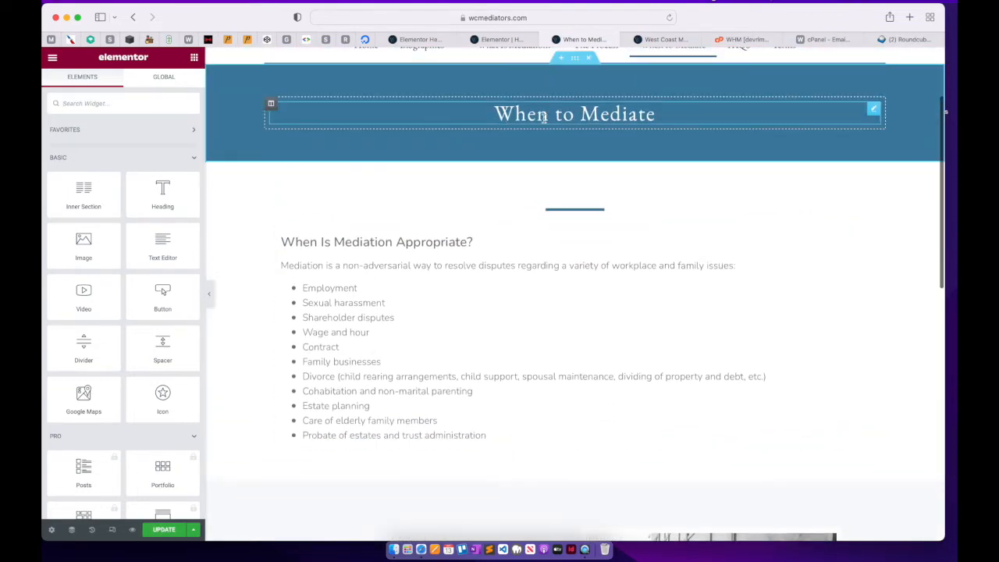
click(588, 116)
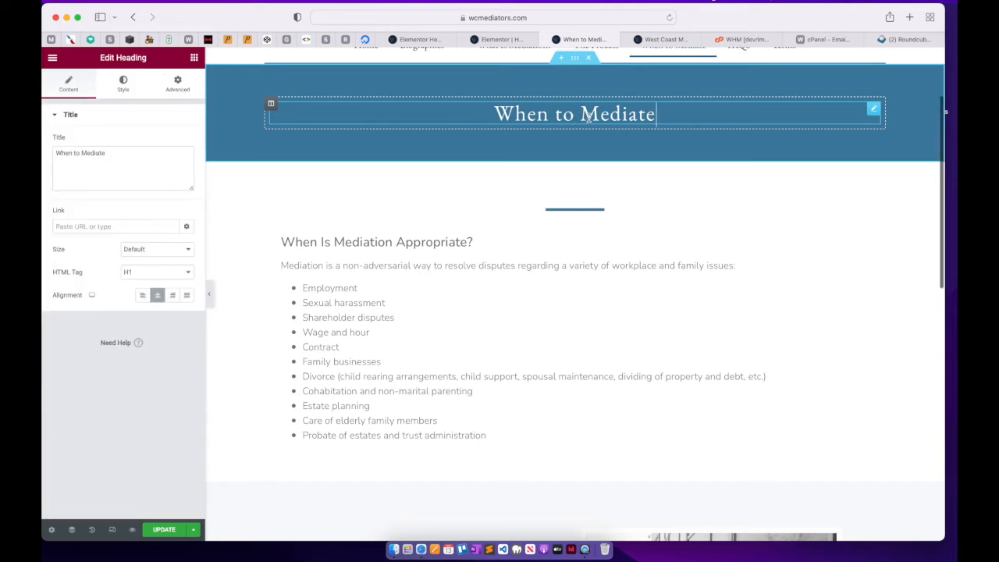
click(175, 159)
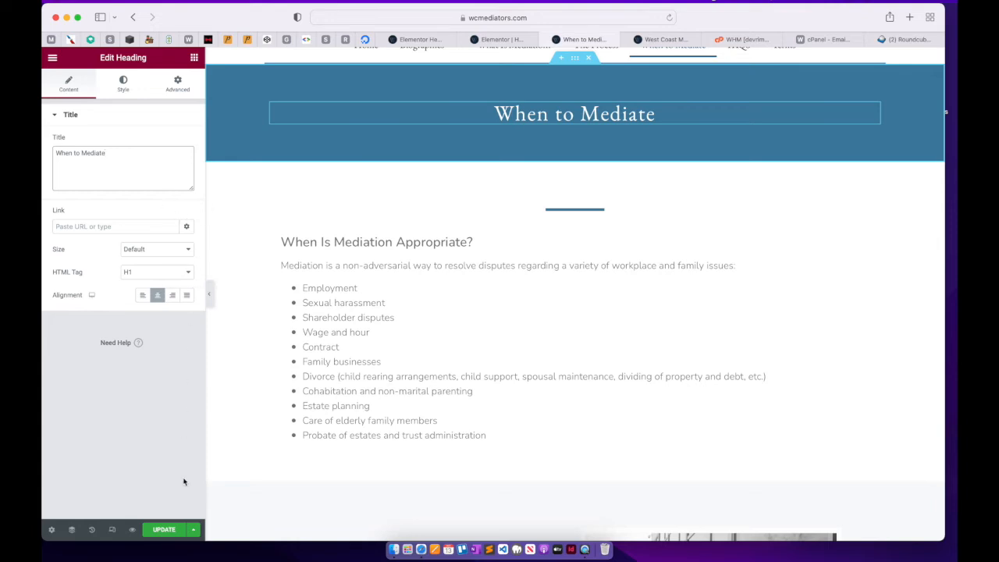
click(172, 534)
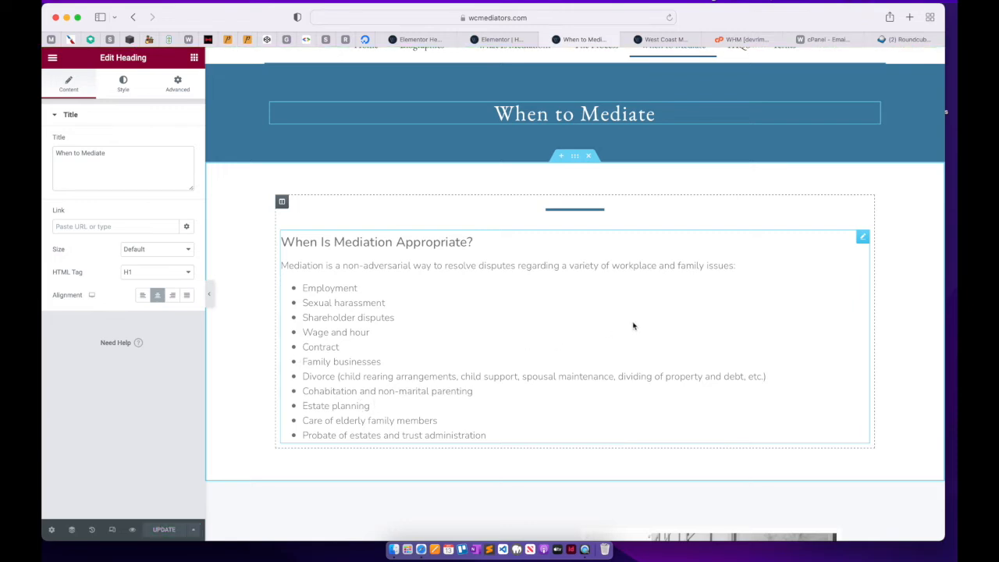
Open the "When Is Mediation Appropriate?" text widget for editing and widen the editing panel
scroll(633, 326, down, 2)
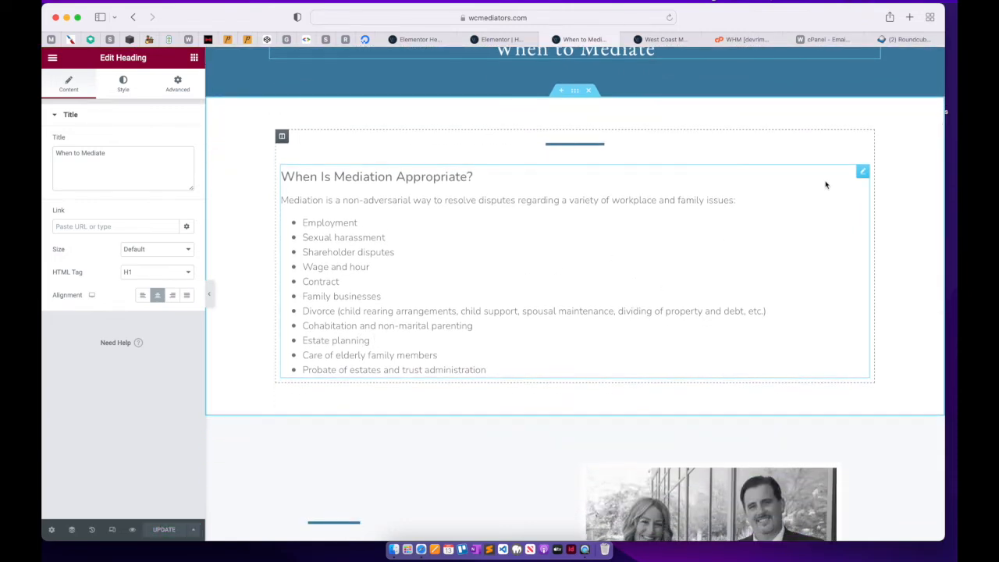
click(831, 190)
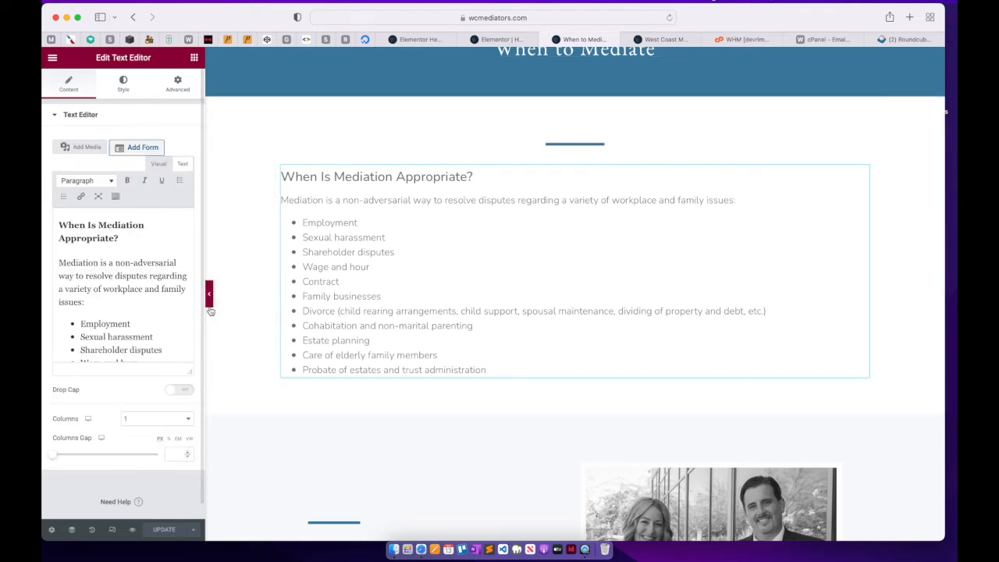
drag(204, 309, 290, 308)
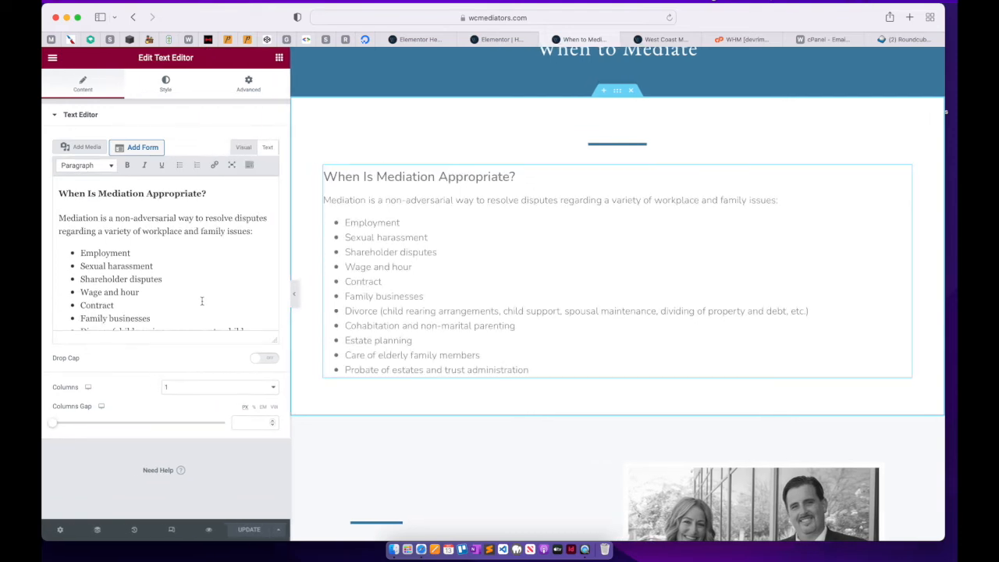
Add an "Extra info" bullet at the end of the list and a "Paragraph here" paragraph below it
scroll(202, 301, down, 5)
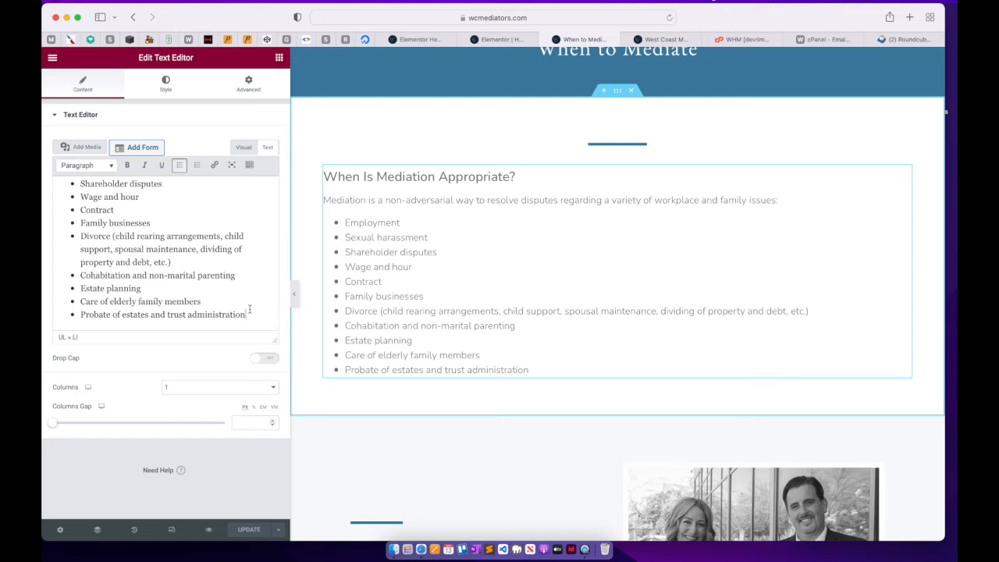
key(Return)
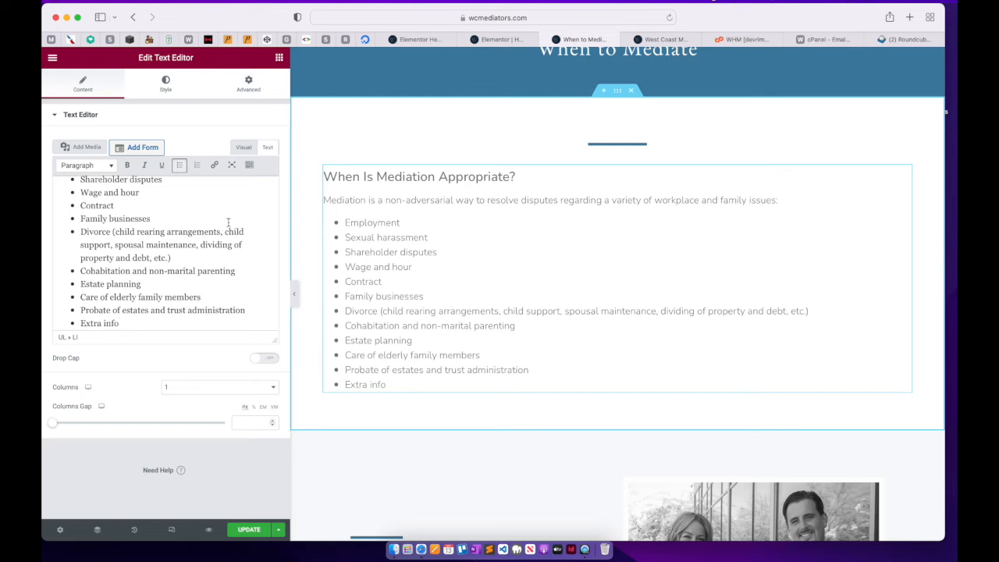
key(Return)
key(Return)
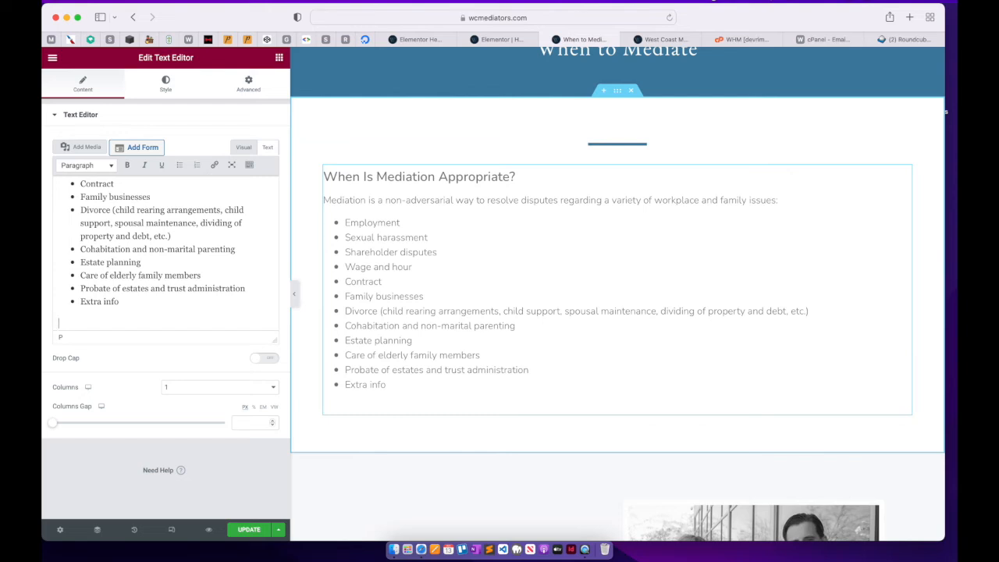
text(Paragra)
text(o)
text(ph here)
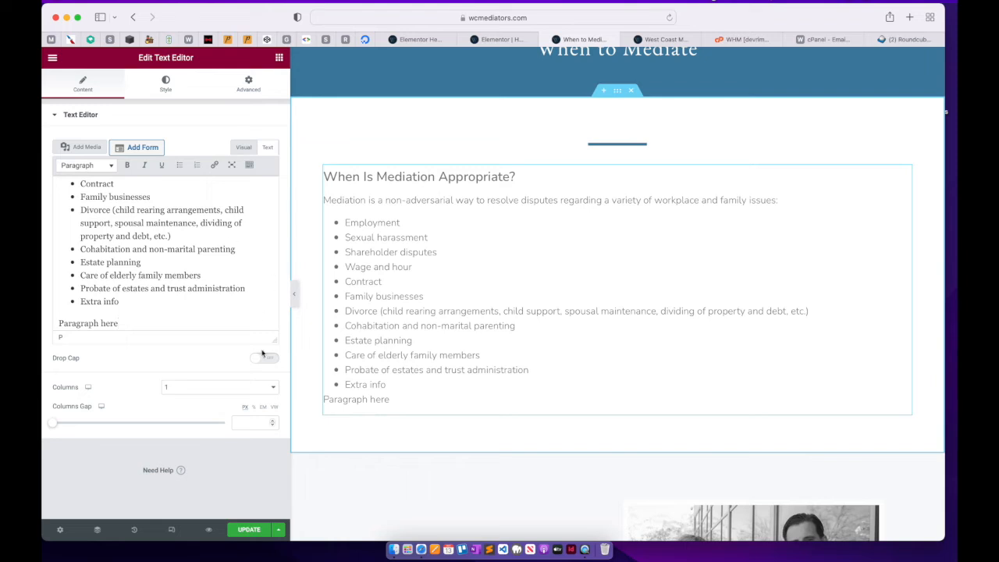
Add a separate Text Editor widget with its placeholder text below the mediation list's text widget
click(280, 59)
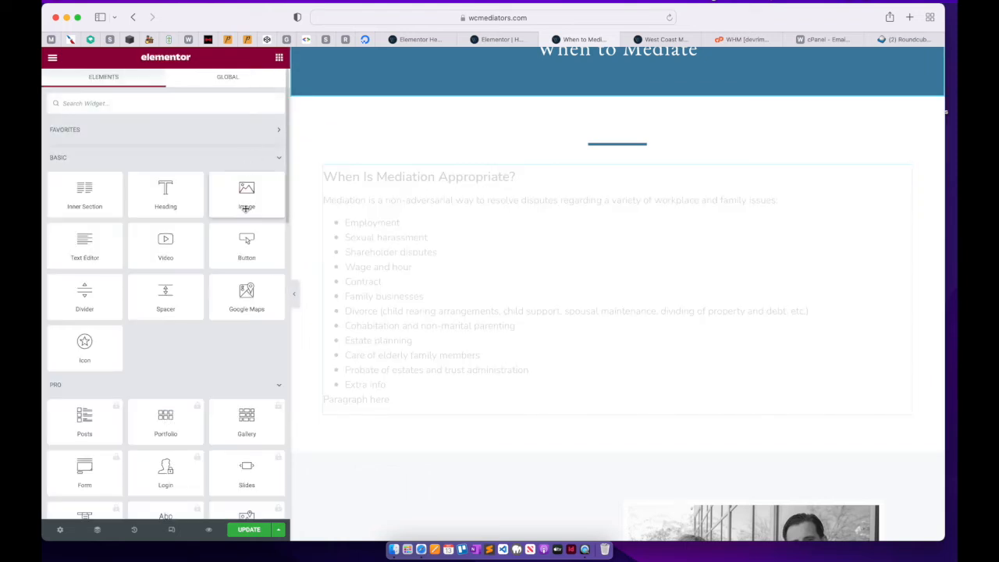
scroll(143, 338, down, 2)
scroll(143, 338, down, 2)
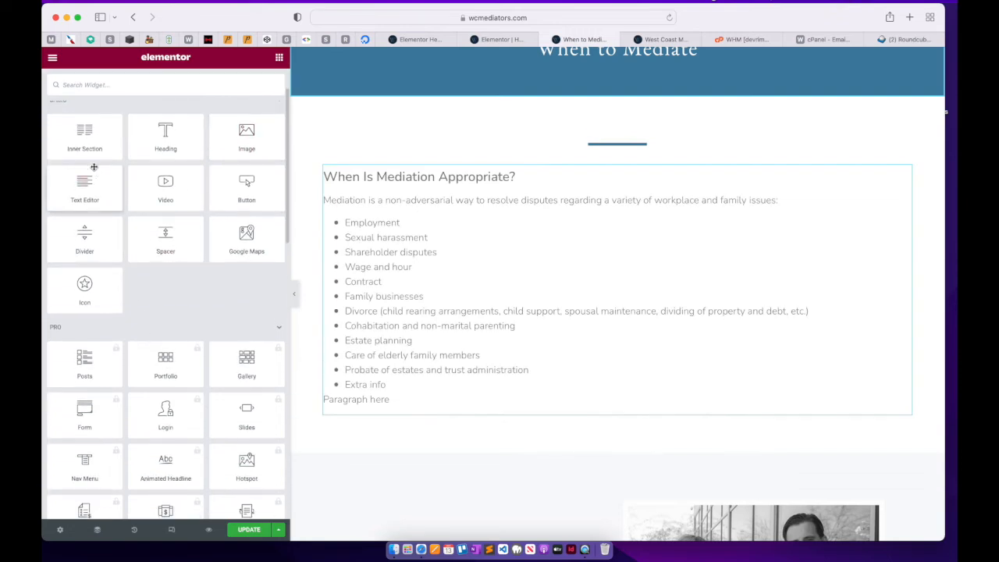
drag(83, 195, 501, 397)
scroll(500, 395, down, 1)
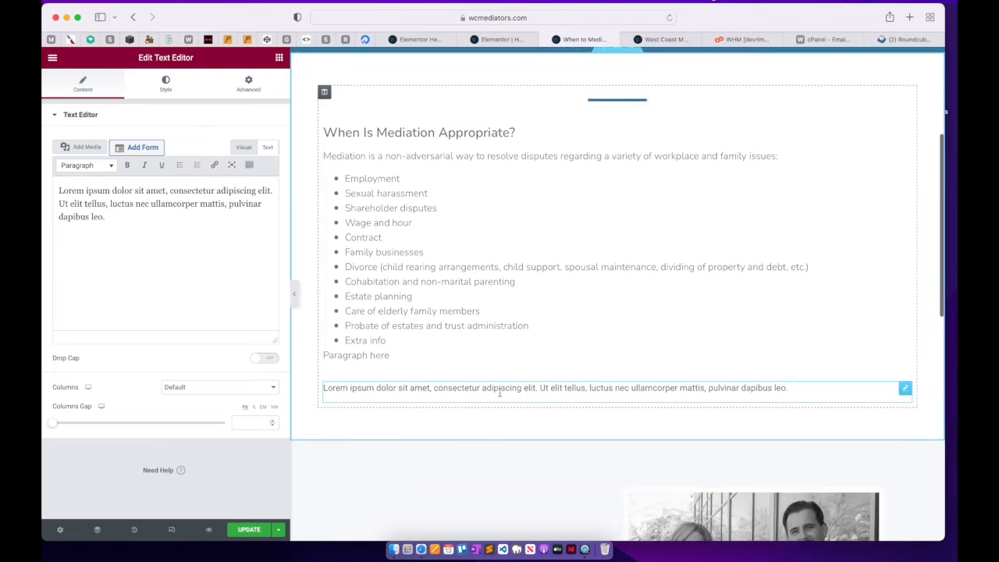
click(231, 251)
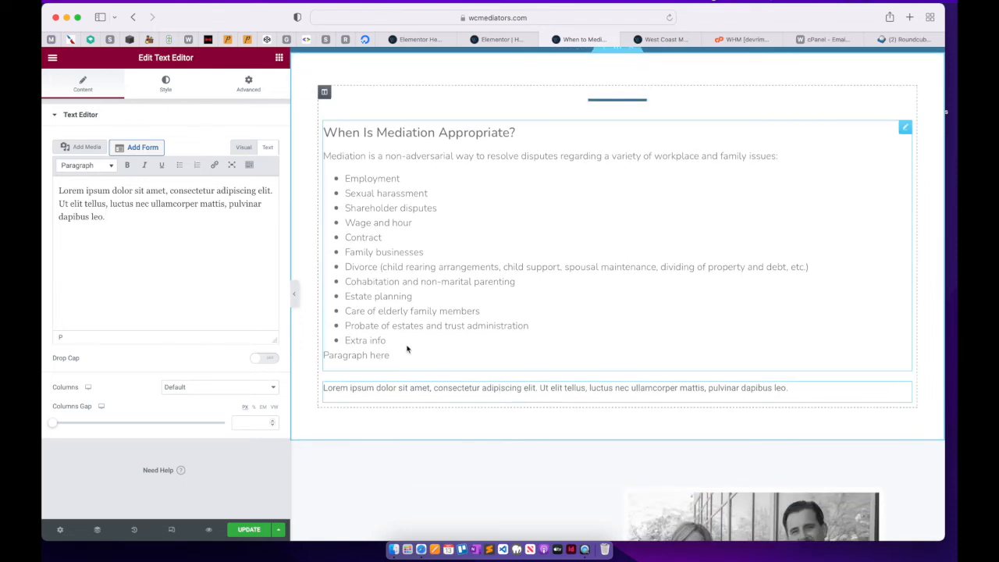
Remove the "Extra info" bullet and the "Paragraph here" paragraph from the mediation list's text widget
click(504, 359)
scroll(245, 286, down, 5)
click(146, 295)
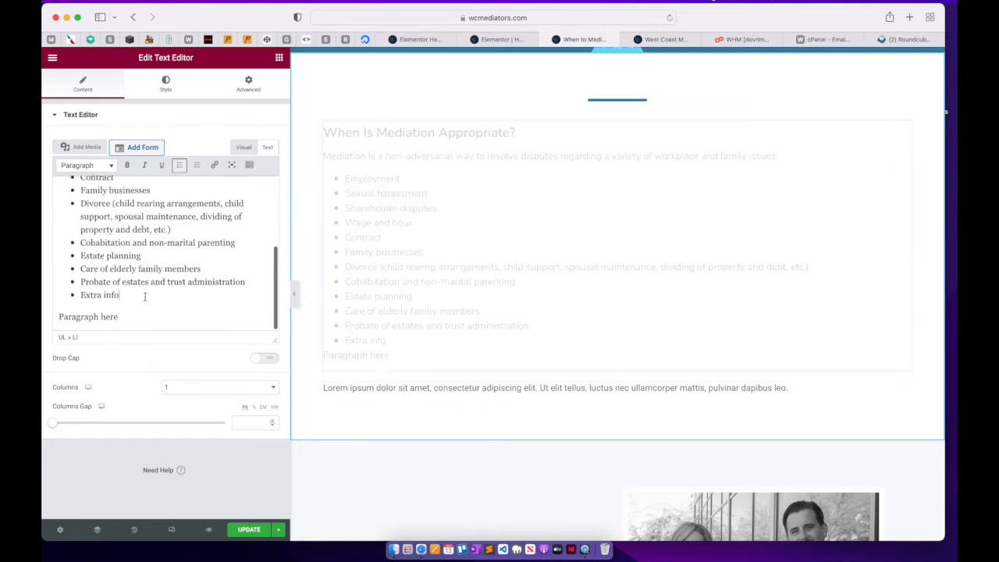
drag(144, 296, 80, 295)
key(BackSpace)
key(BackSpace)
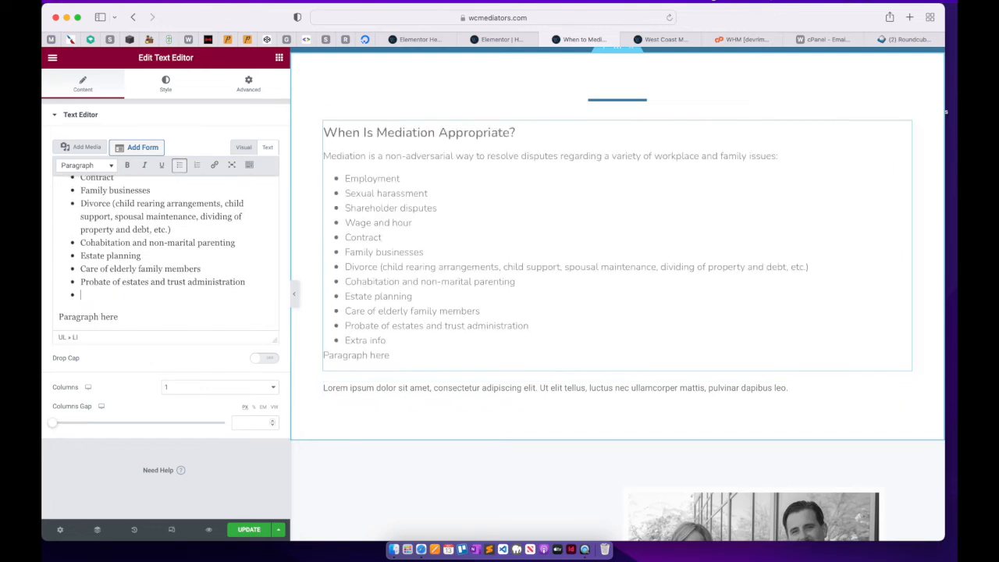
key(shift+Down)
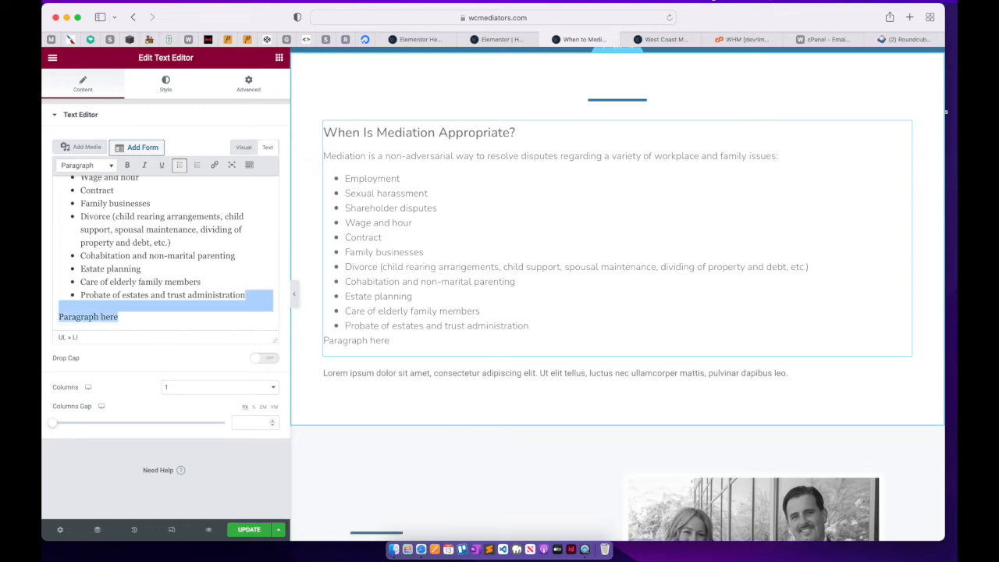
key(BackSpace)
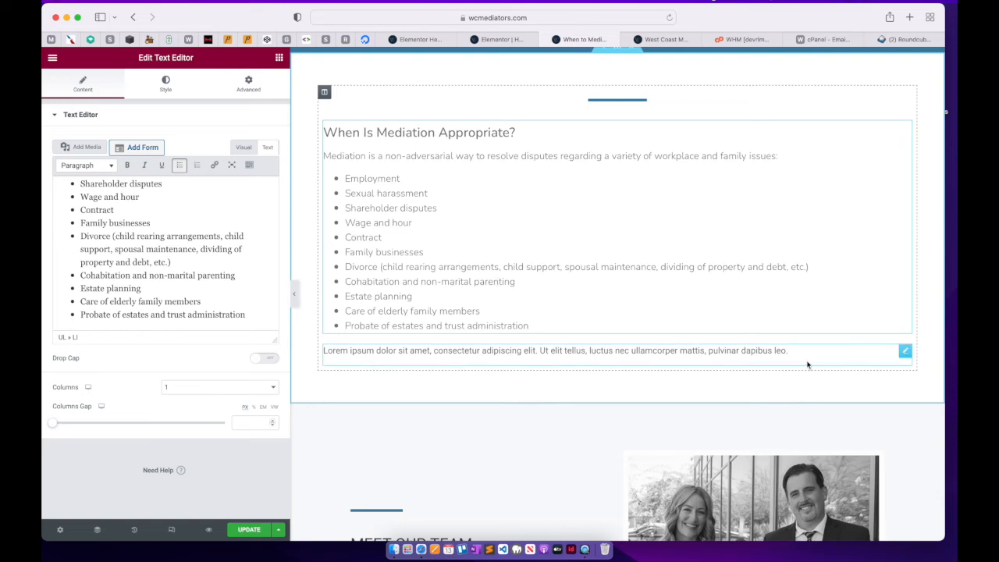
Delete the lorem ipsum text widget below the mediation list and update the page
right_click(901, 356)
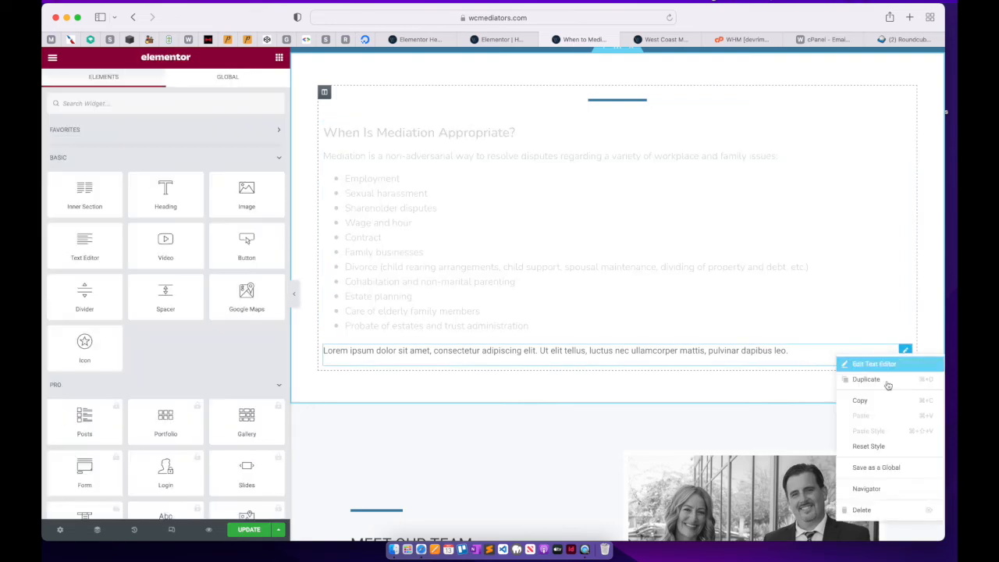
click(862, 509)
click(250, 530)
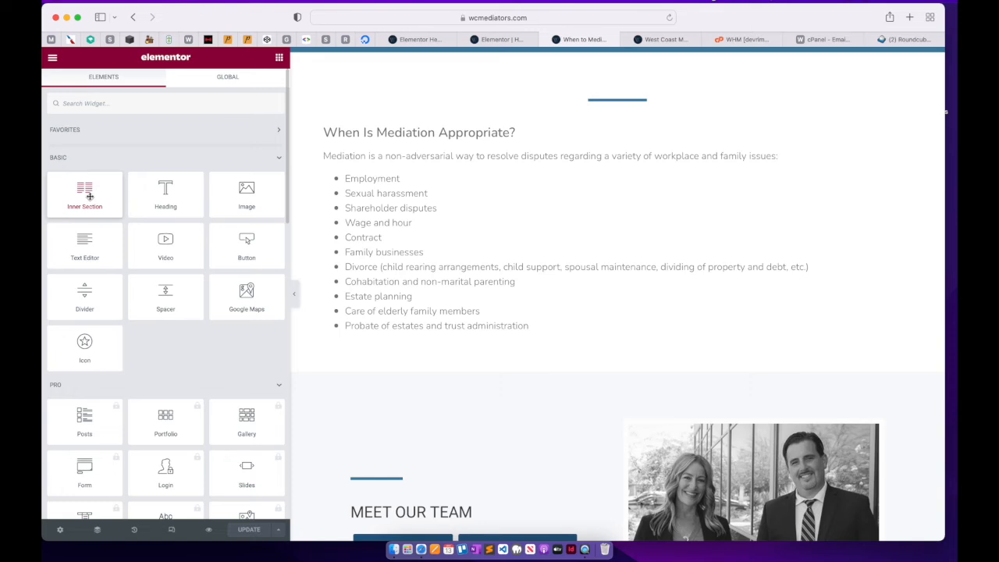
Add a two-column Inner Section directly below the mediation list
scroll(500, 178, up, 1)
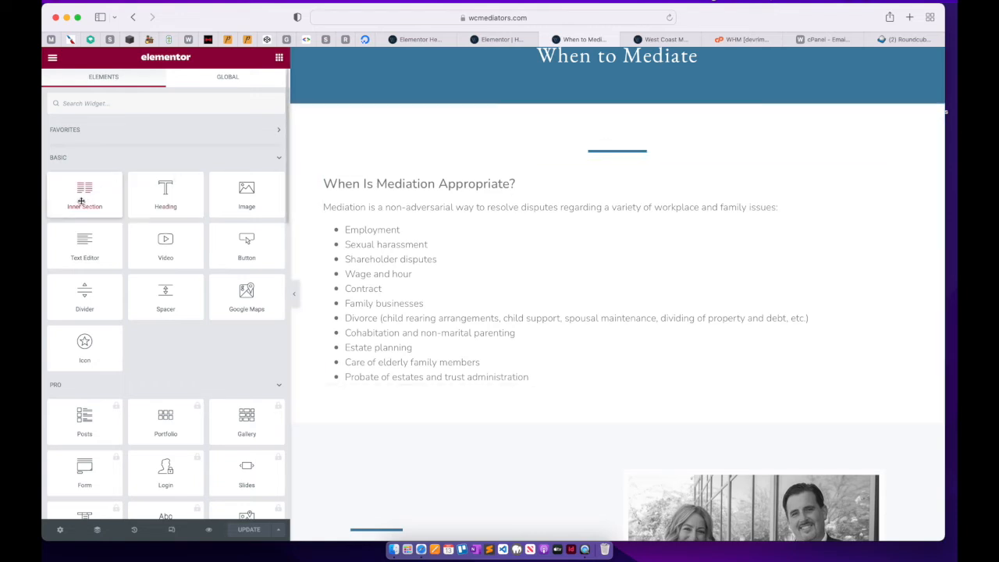
drag(81, 201, 404, 376)
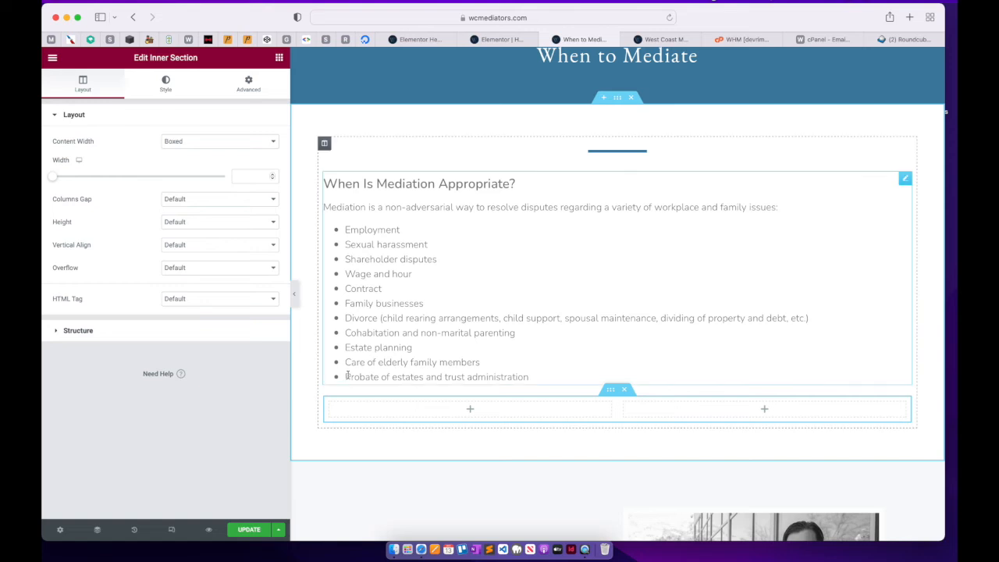
Add an Image widget to the first column of the Inner Section below the mediation list
click(278, 58)
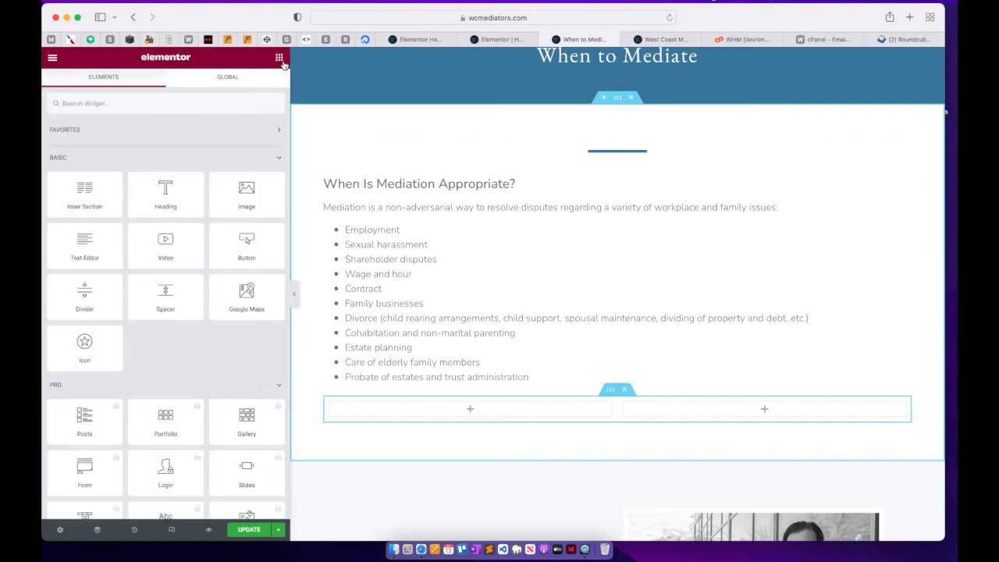
scroll(226, 238, down, 2)
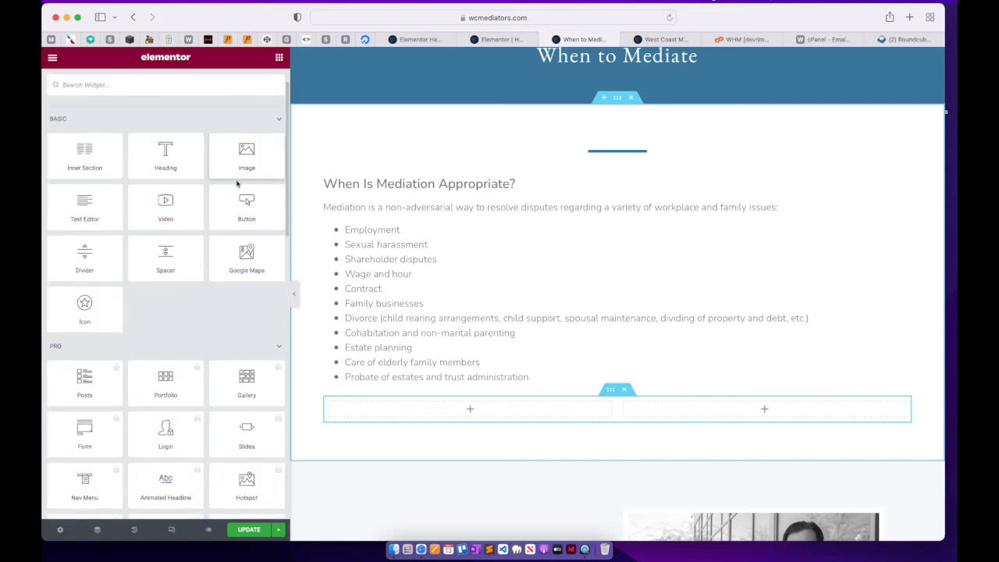
drag(259, 179, 466, 405)
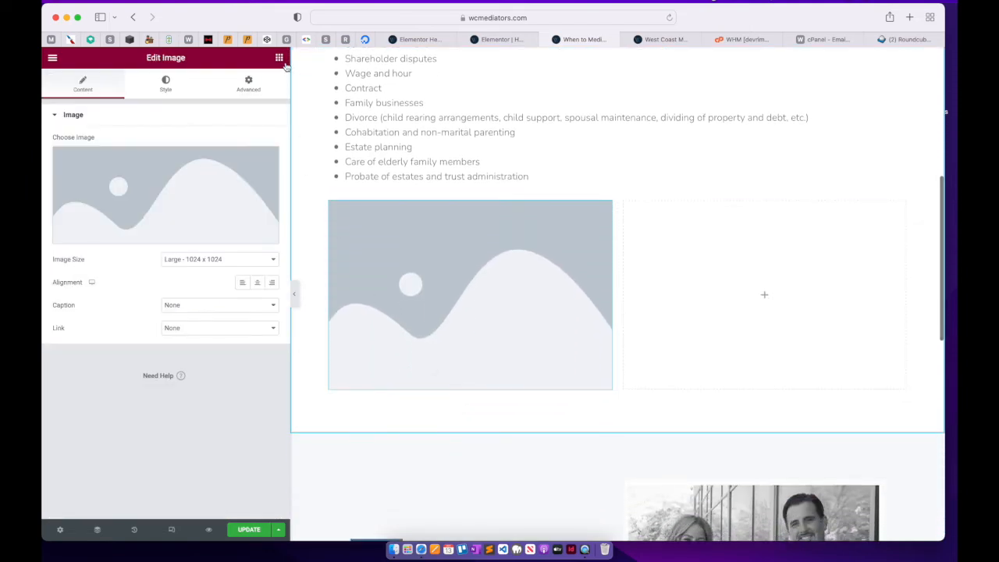
Add a Text Editor widget with its placeholder text to the Inner Section's empty second column and update the page
click(280, 59)
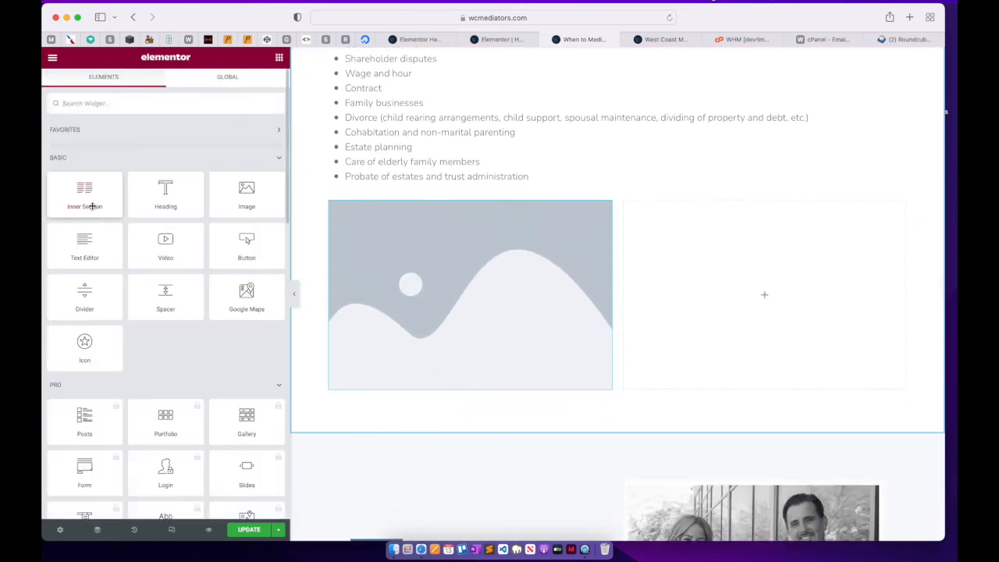
drag(90, 231, 732, 261)
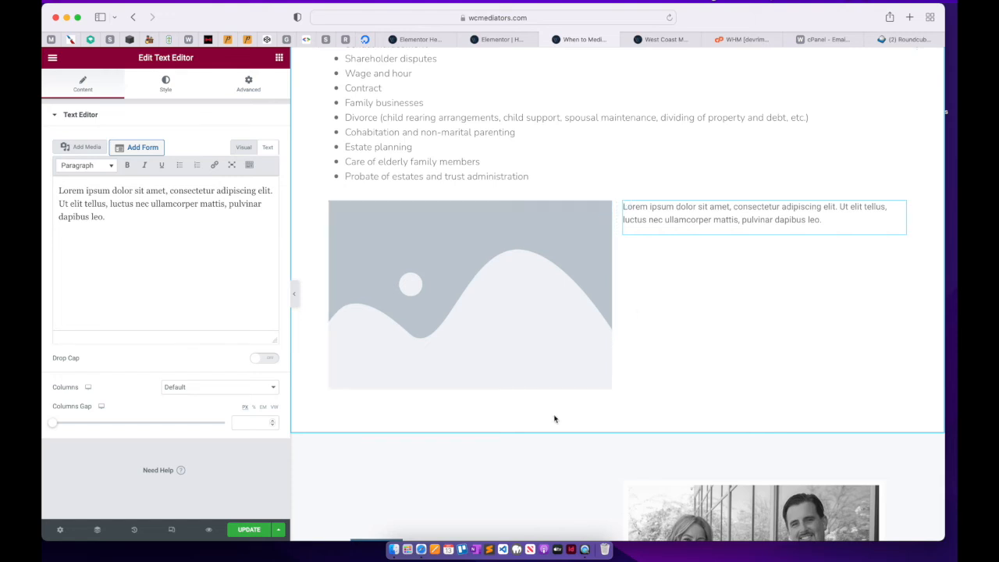
click(250, 530)
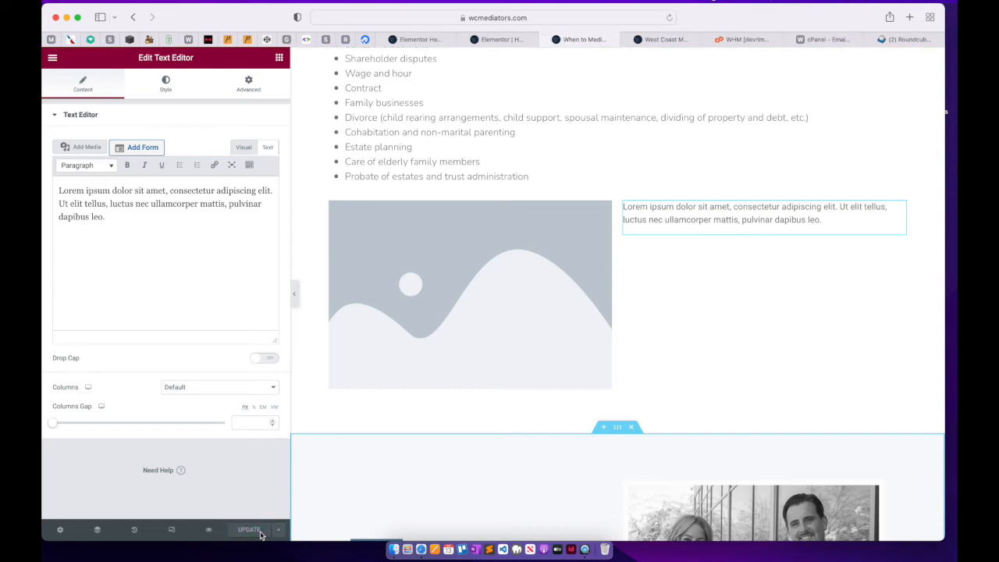
Preview the When to Mediate page and check the placeholder image and text columns below the mediation list
click(216, 533)
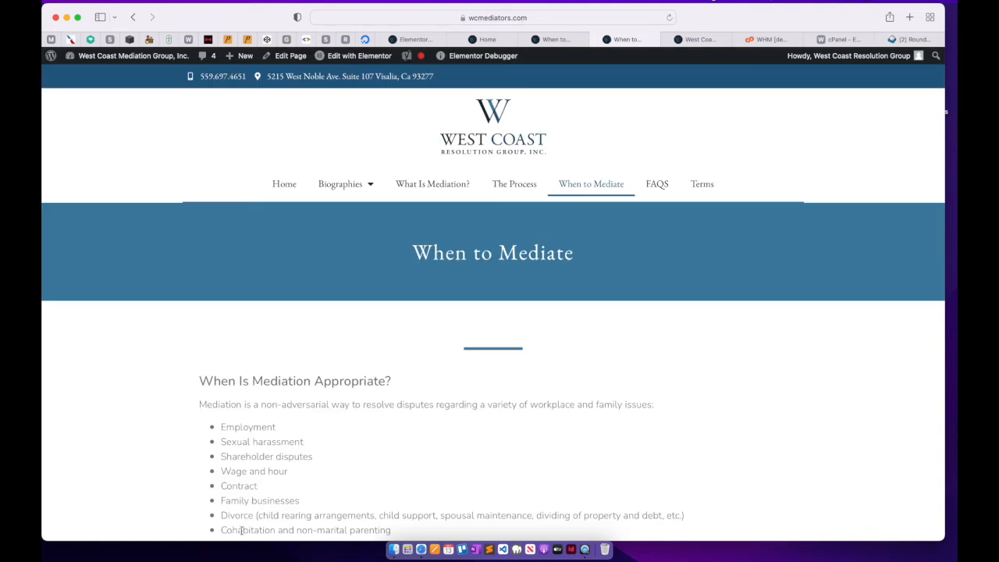
scroll(367, 430, down, 10)
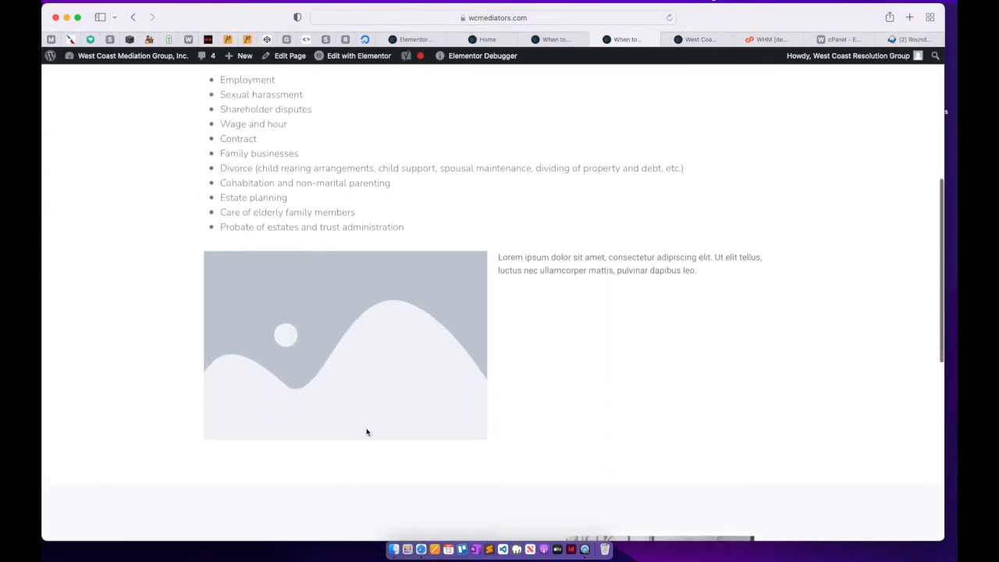
scroll(367, 432, down, 2)
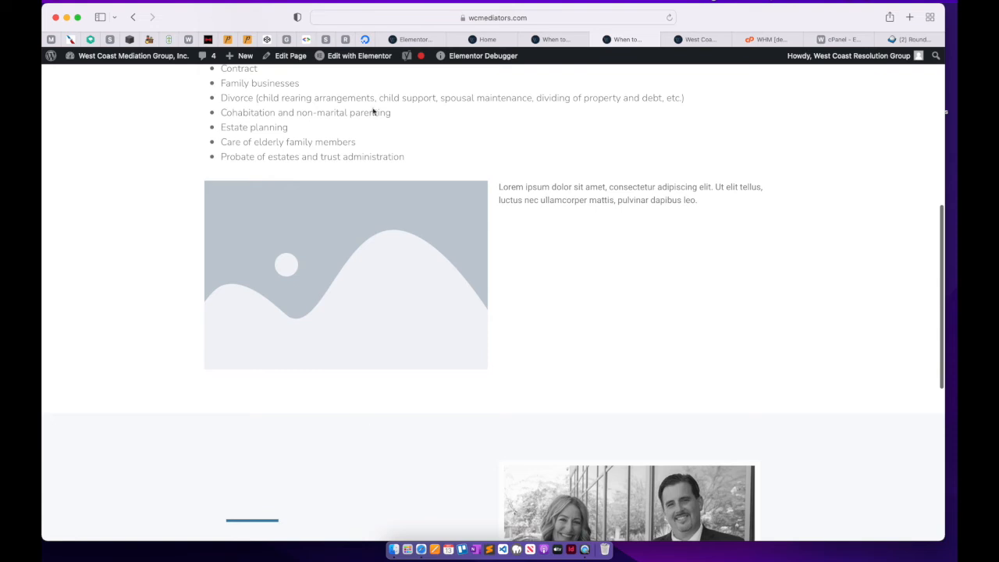
Reopen the page in Elementor, delete the two-column Inner Section below the mediation list and update the page
click(355, 56)
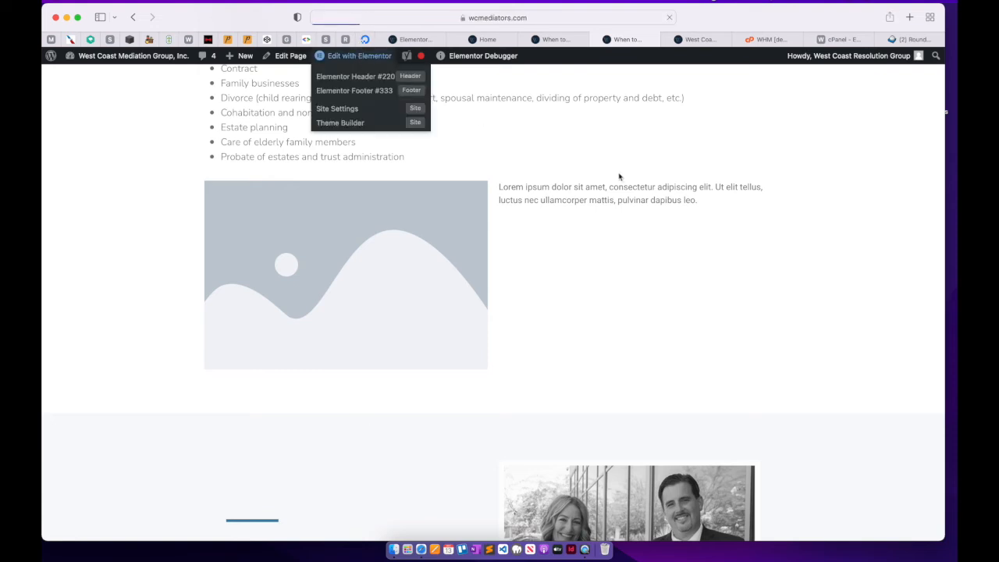
scroll(705, 430, down, 3)
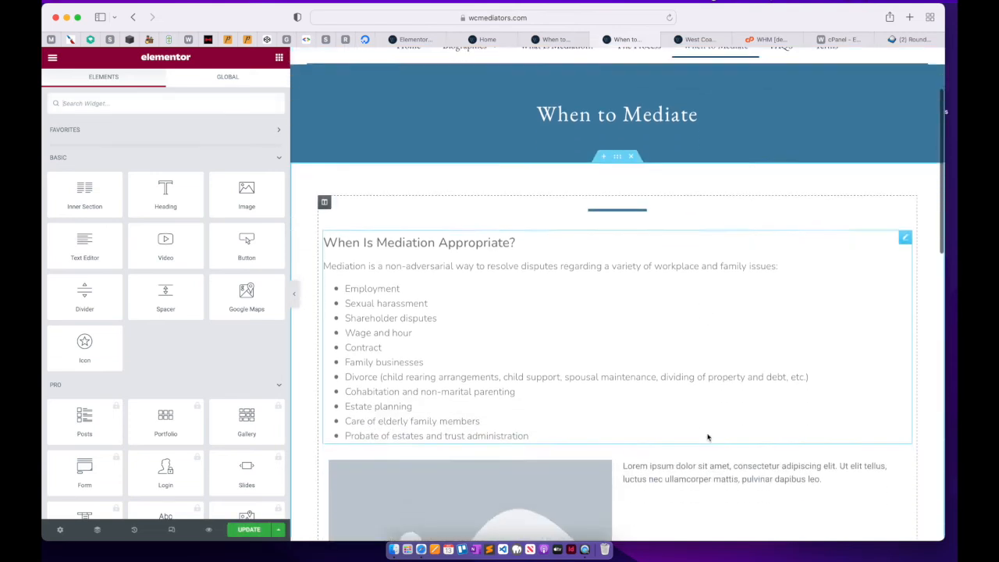
scroll(707, 437, down, 5)
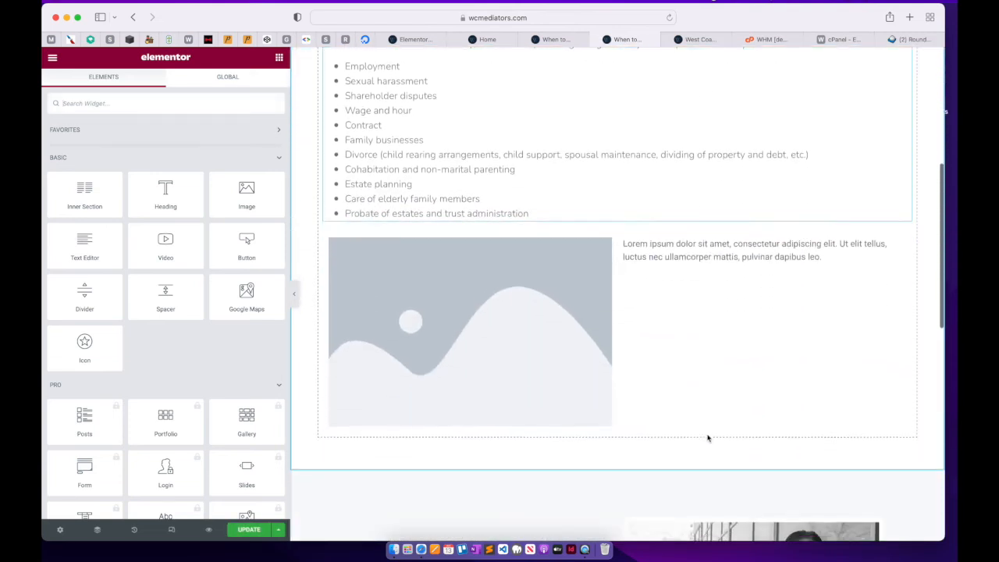
click(629, 232)
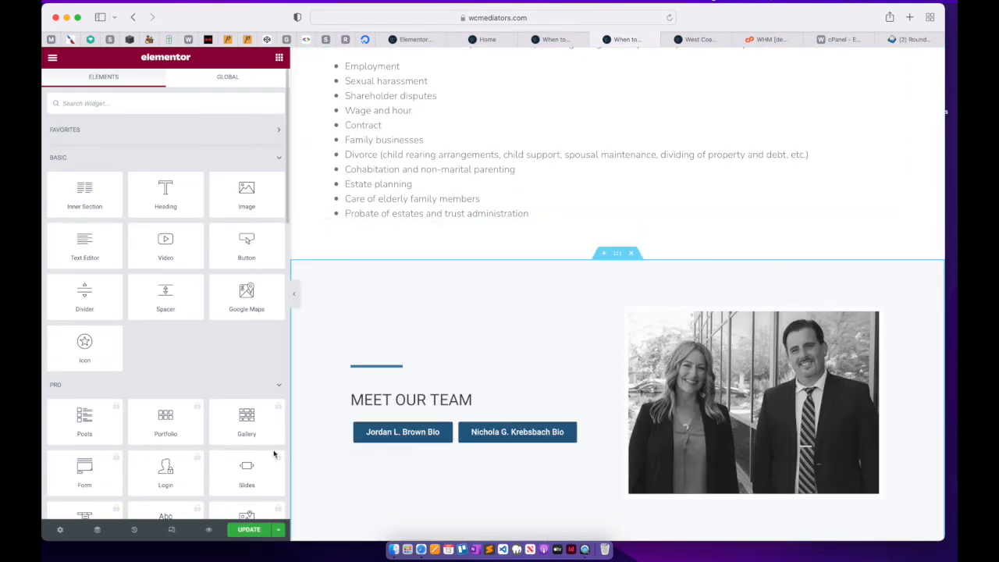
click(259, 535)
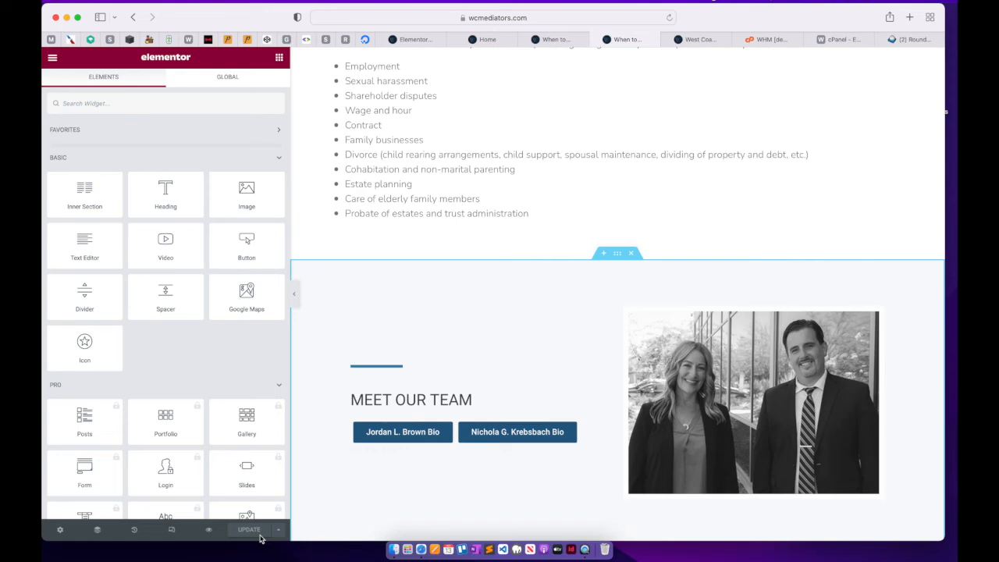
Add an Image widget above the Meet Our Team photo and fill it with P1055907-scaled.jpg from the media library
scroll(492, 513, down, 2)
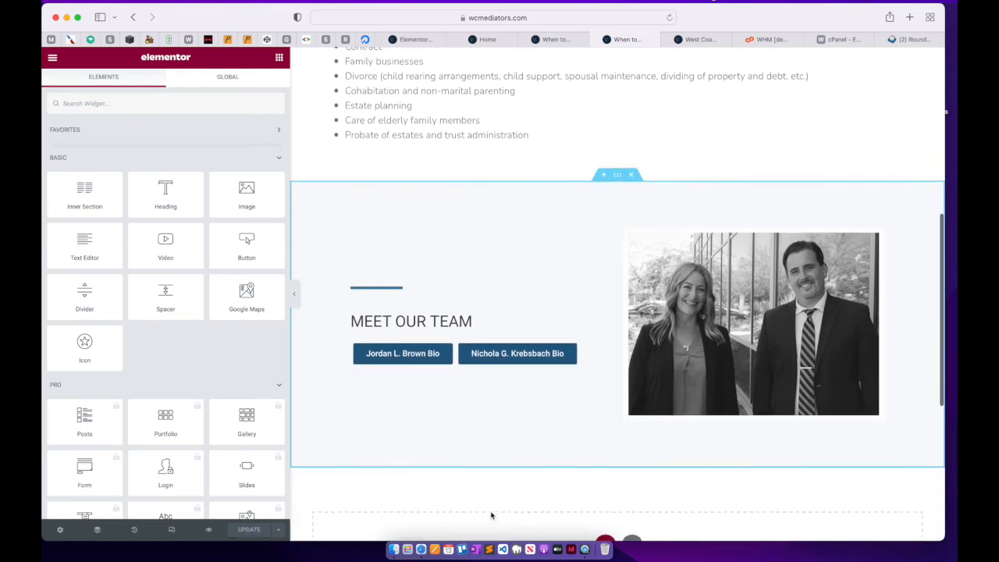
click(776, 333)
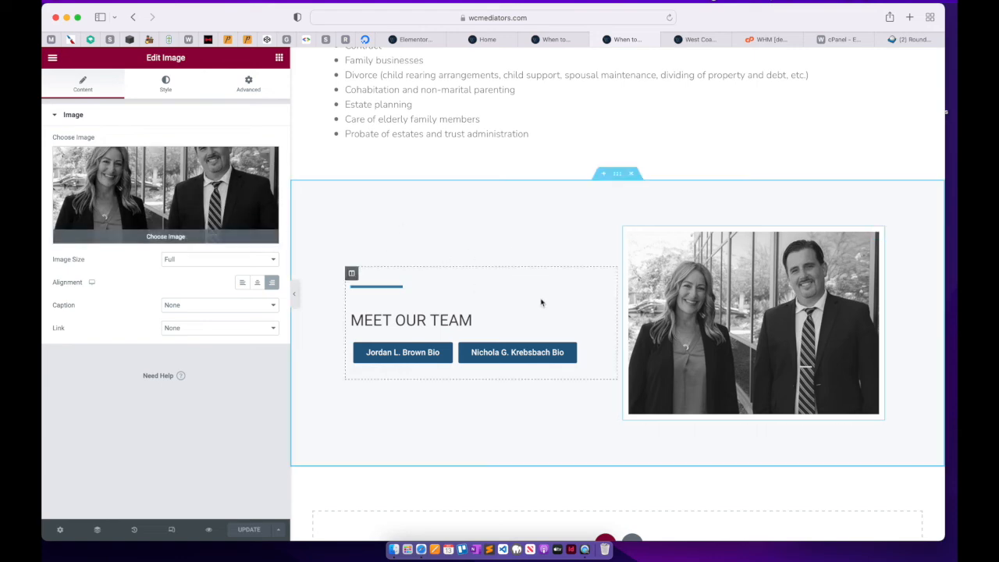
click(279, 57)
drag(245, 192, 704, 295)
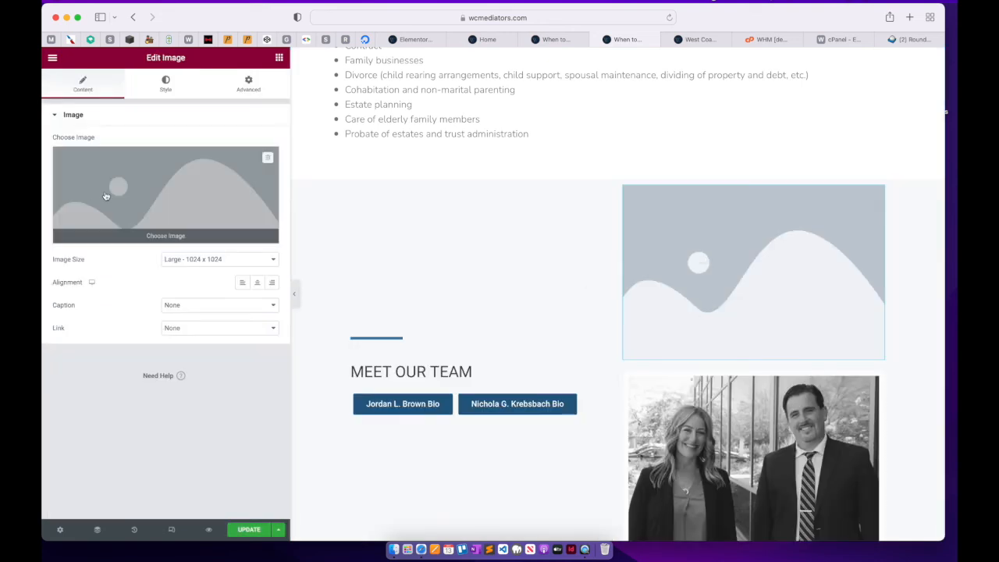
click(152, 198)
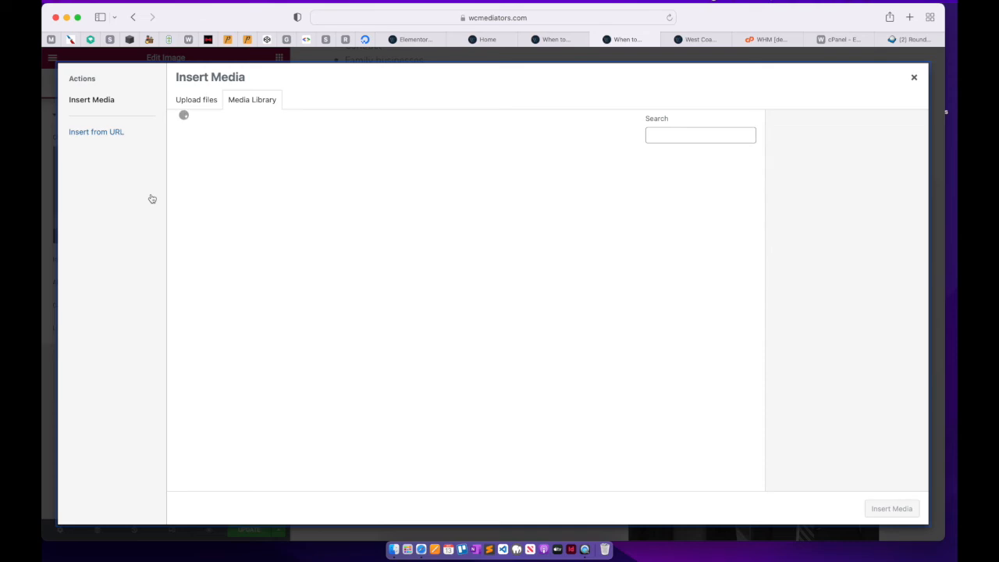
click(373, 185)
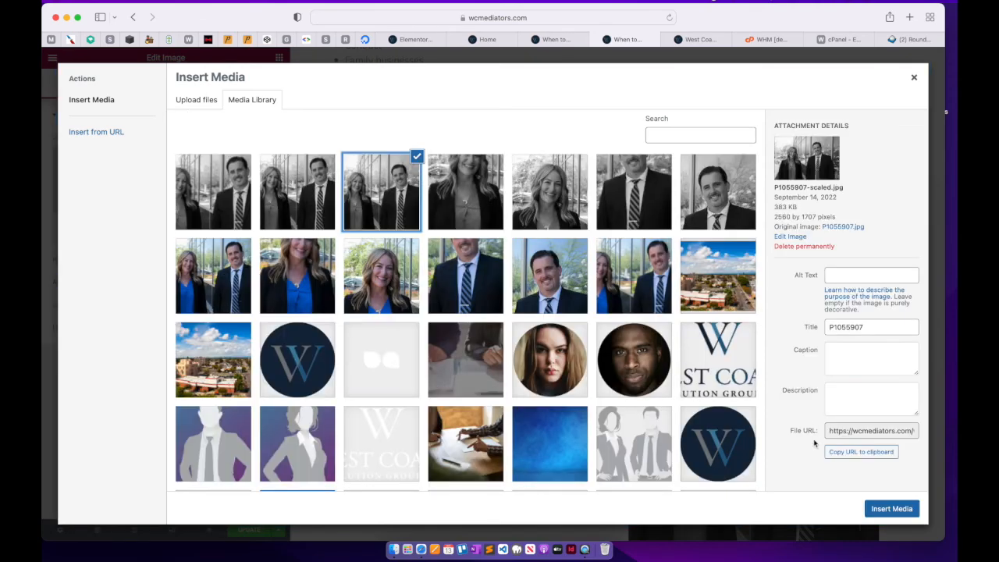
click(889, 508)
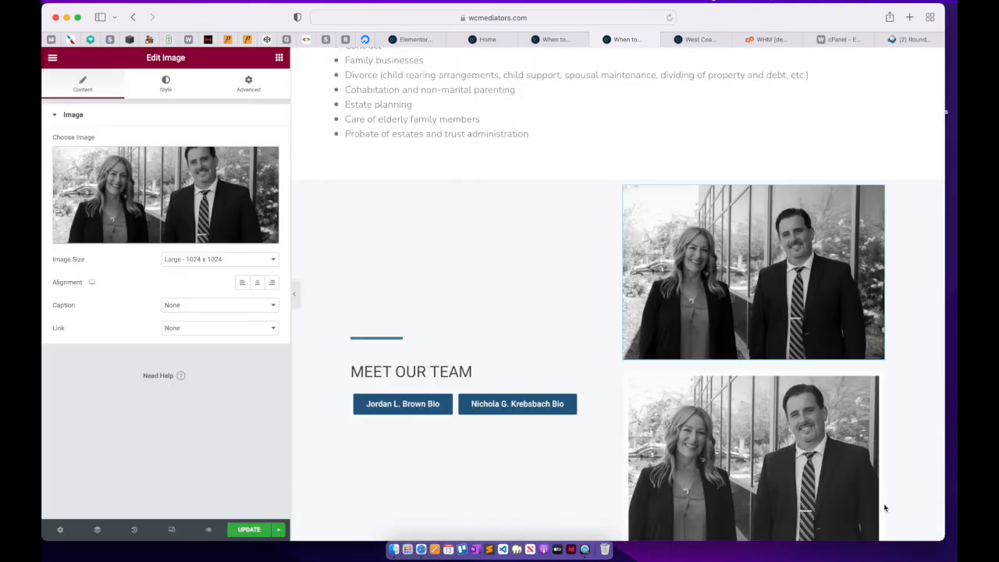
Delete the newly added image above the original Meet Our Team photo
scroll(831, 304, down, 2)
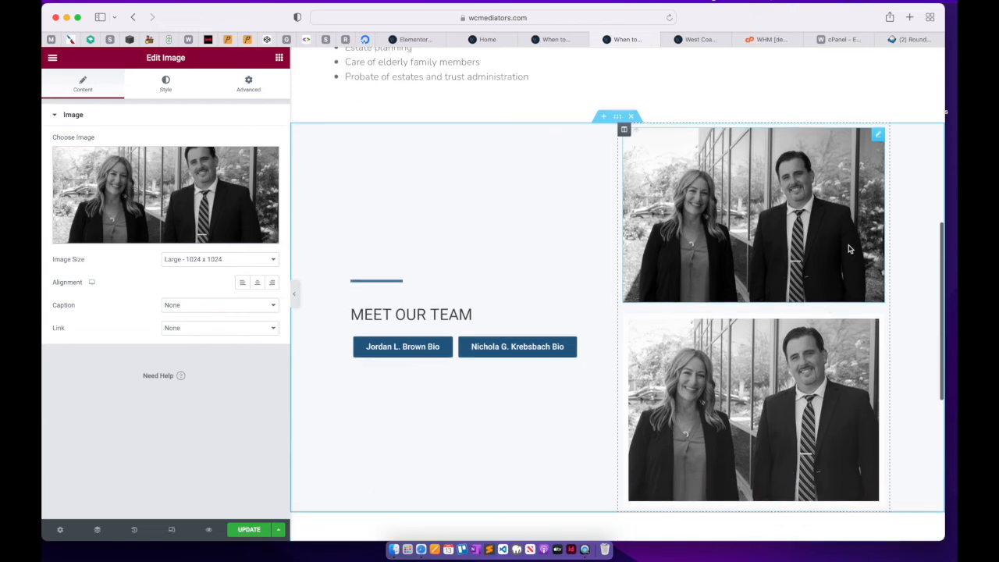
right_click(876, 135)
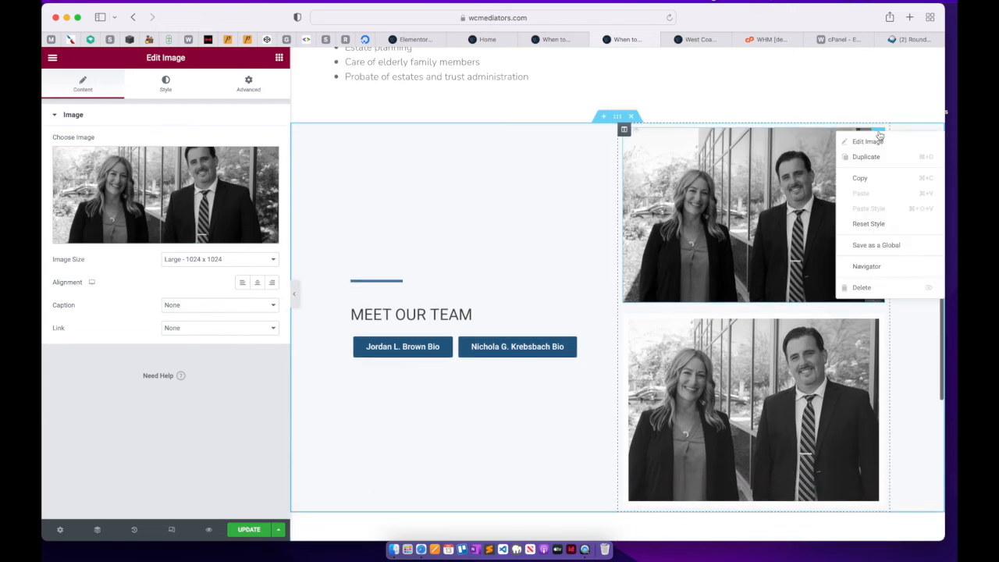
click(861, 288)
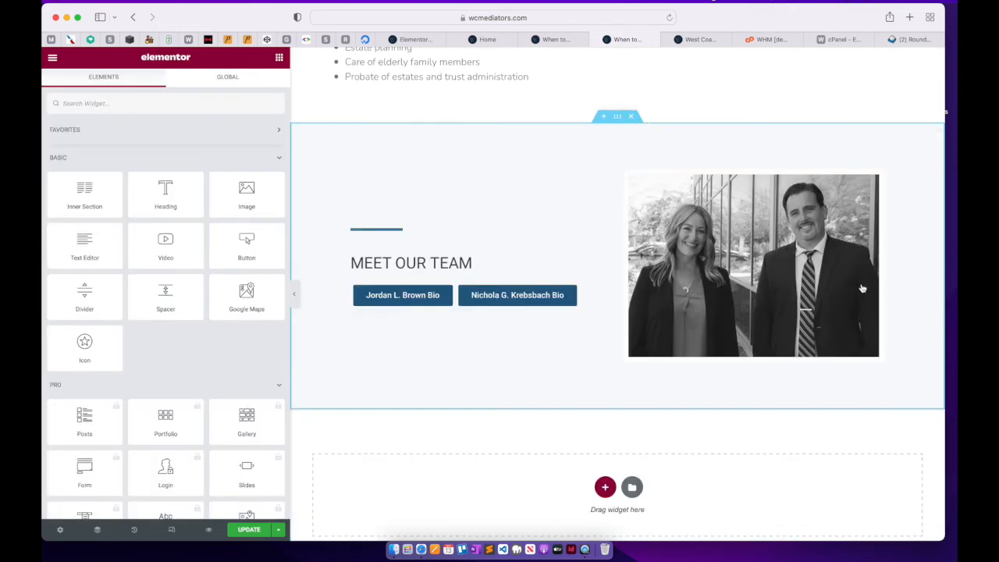
Open the second bio button's settings under Meet Our Team, go to its link and update the page
click(572, 290)
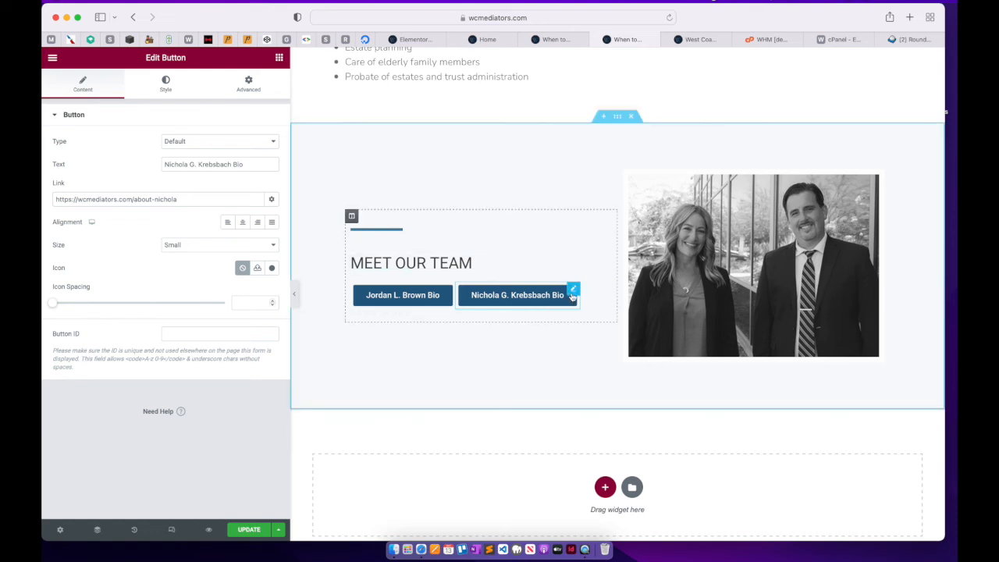
click(179, 200)
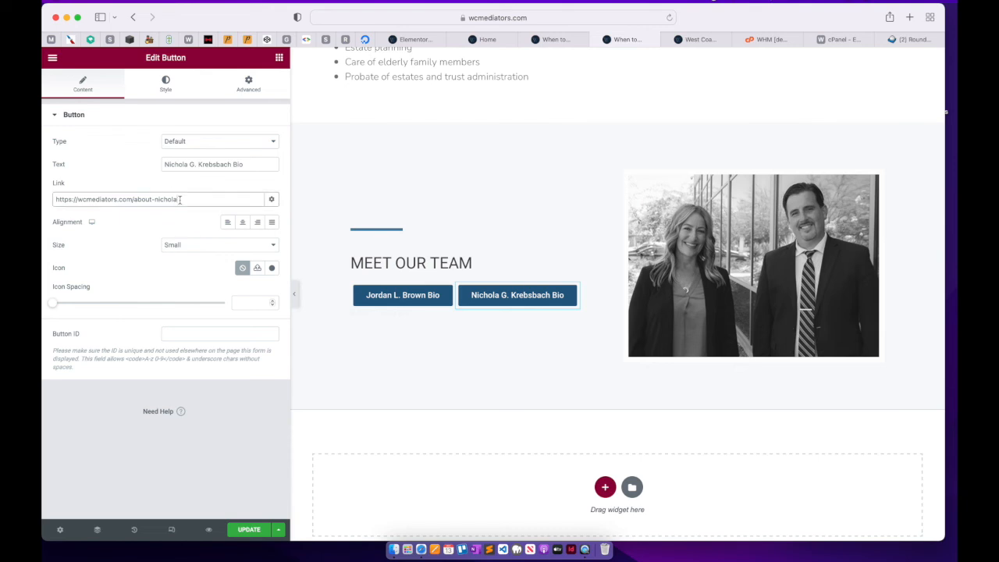
click(256, 532)
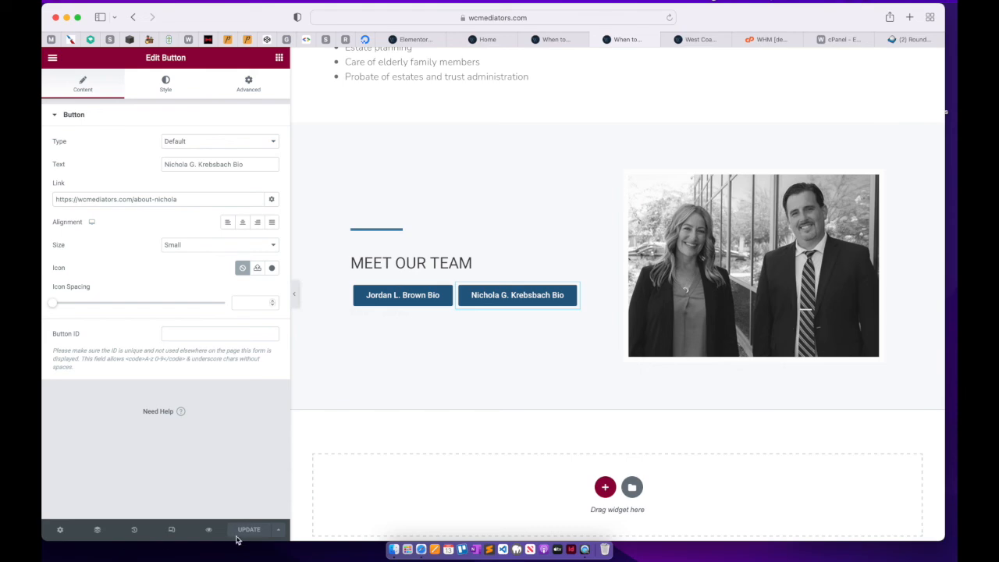
Preview the updated When to Mediate page and look through its content from top to bottom
click(210, 531)
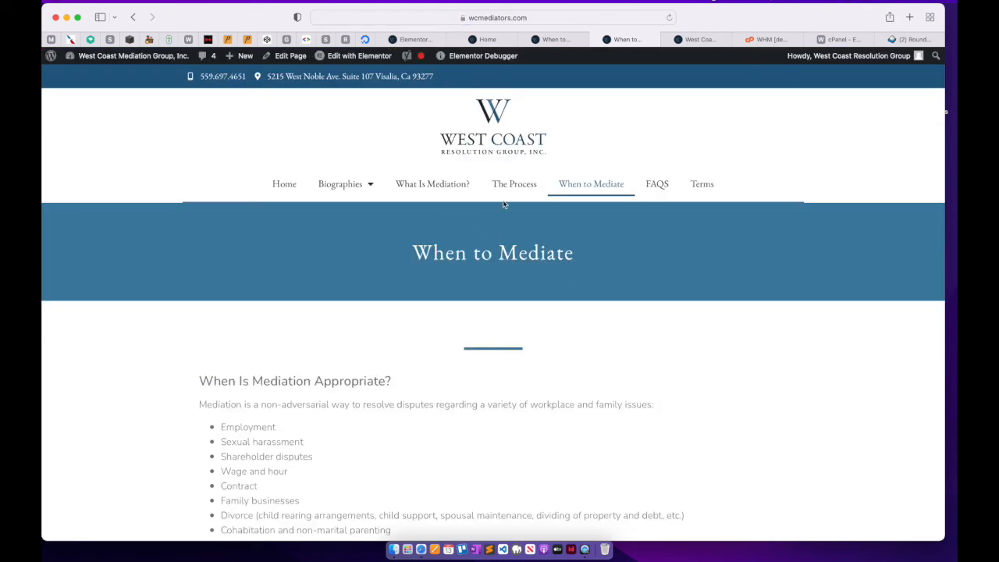
scroll(232, 426, down, 10)
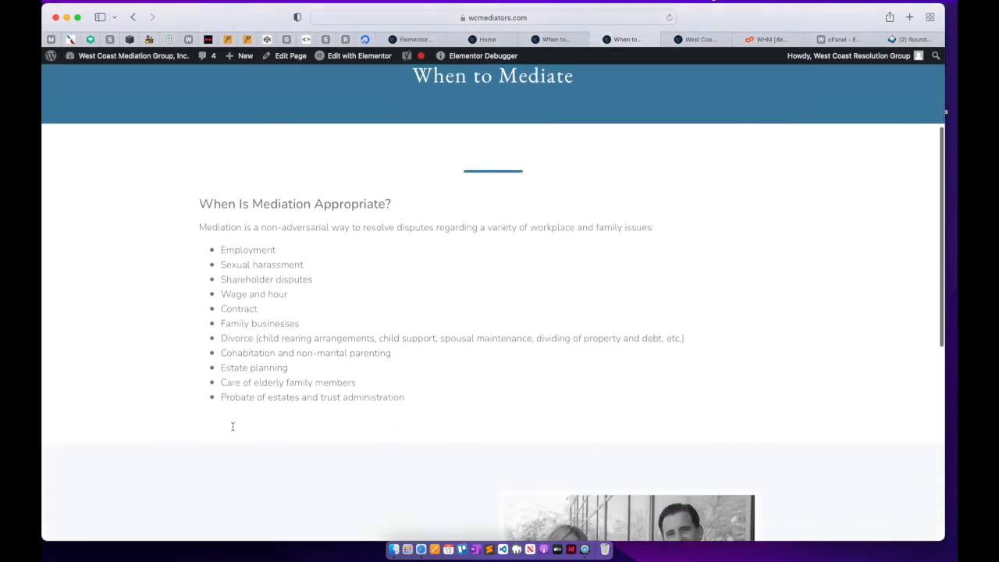
scroll(232, 426, up, 10)
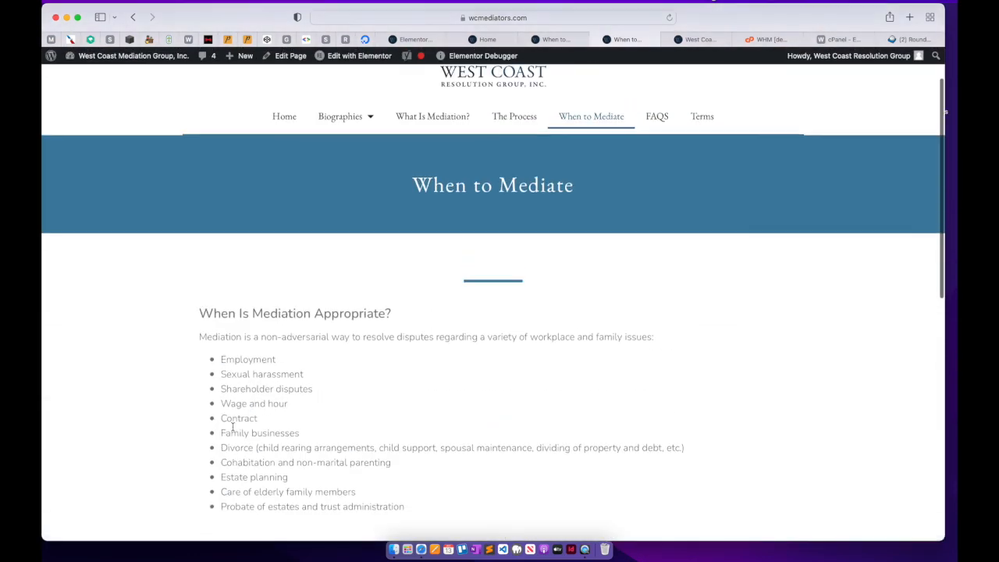
scroll(232, 426, down, 10)
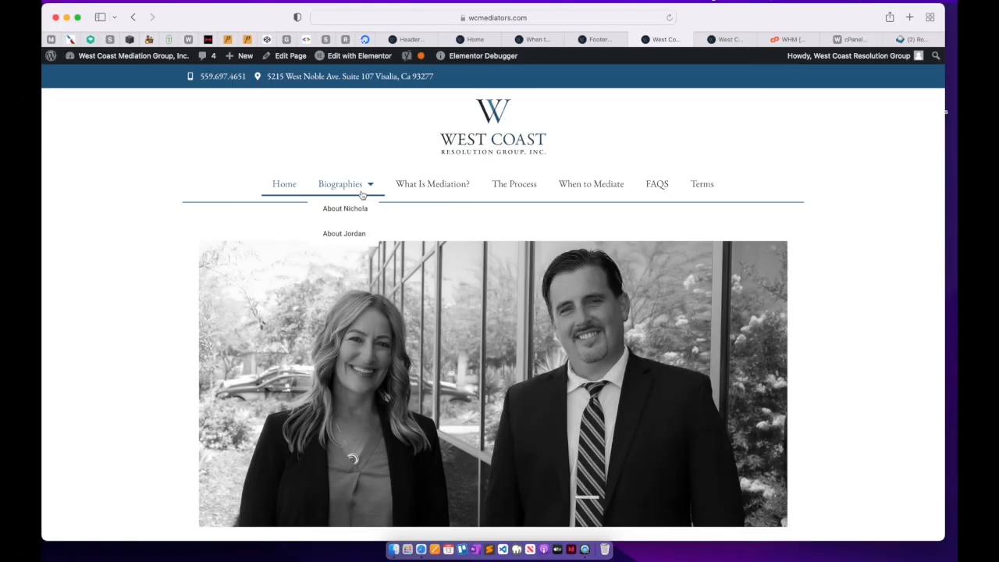
Open the first biography page listed under Biographies, look through it and open it for editing in Elementor
click(354, 208)
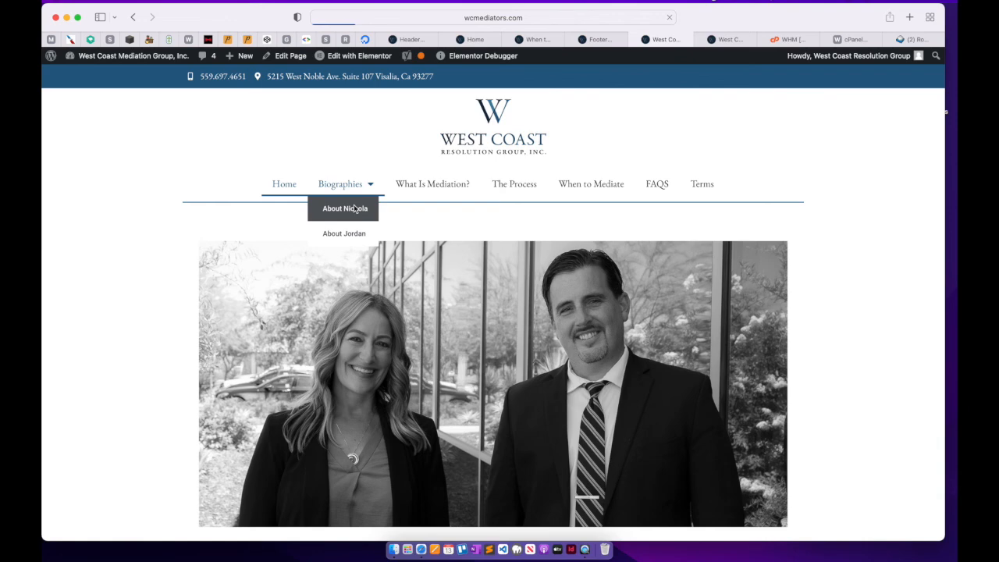
scroll(354, 208, down, 5)
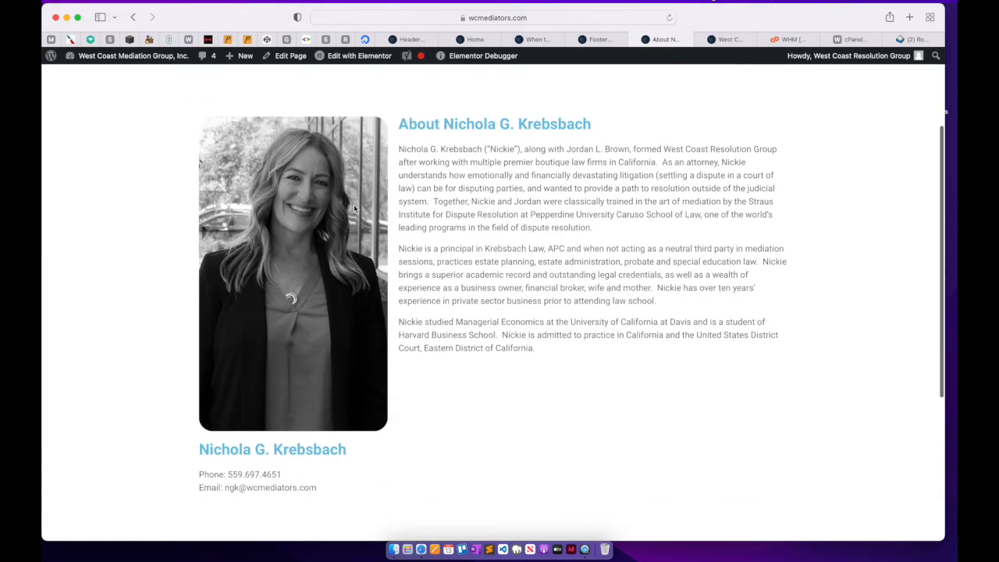
scroll(354, 208, up, 2)
mouse_move(373, 62)
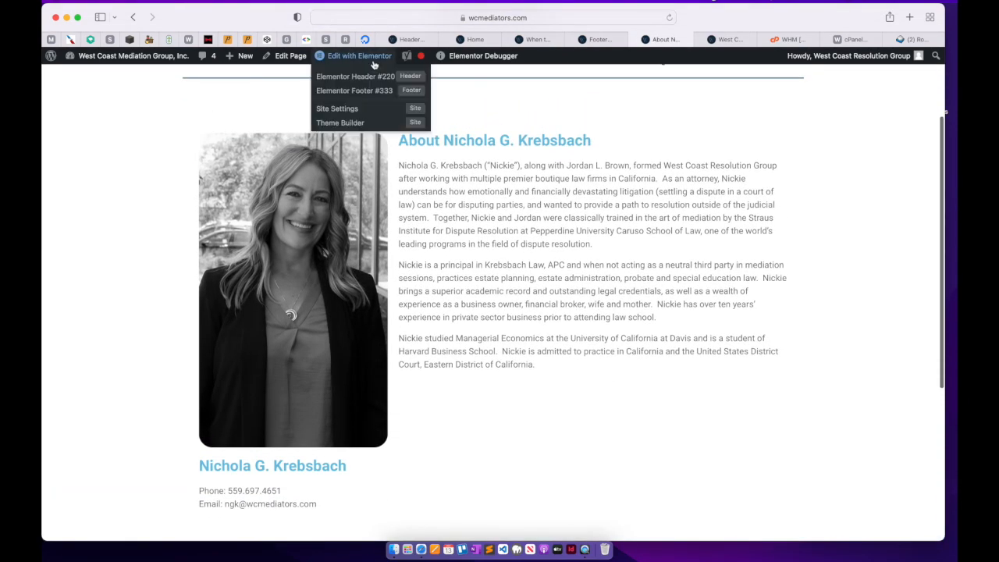
click(373, 65)
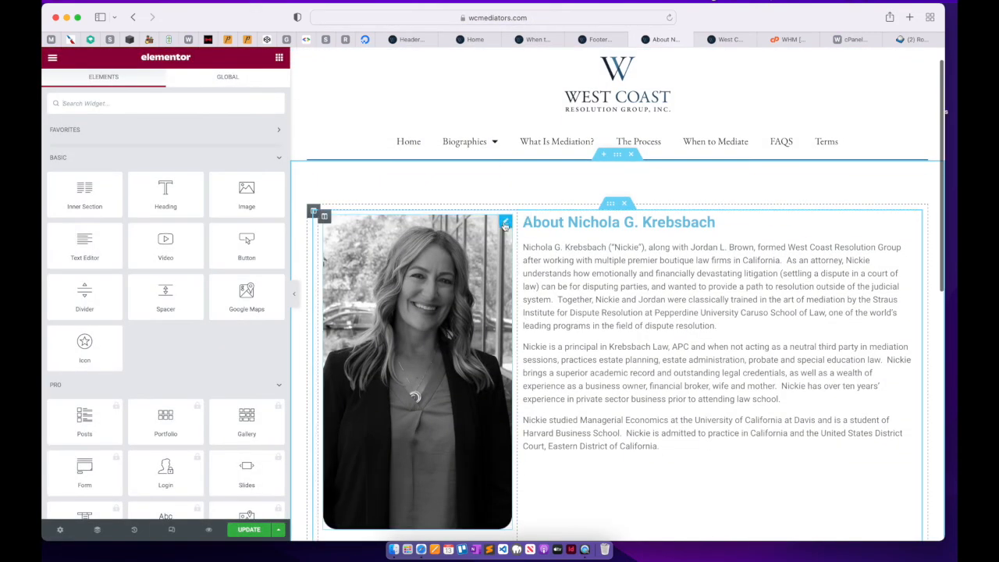
Delete the portrait image beside the biography text
right_click(505, 224)
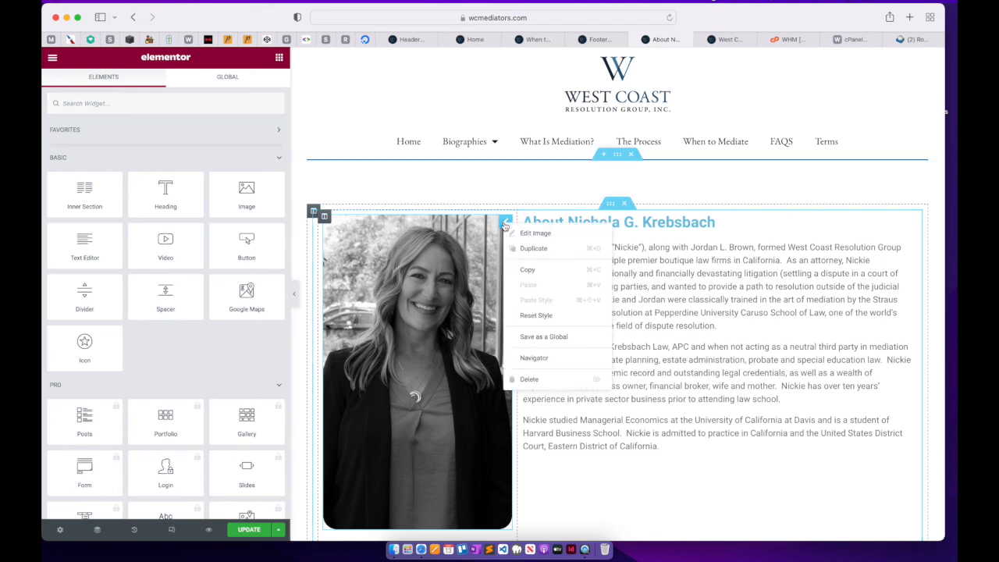
click(545, 379)
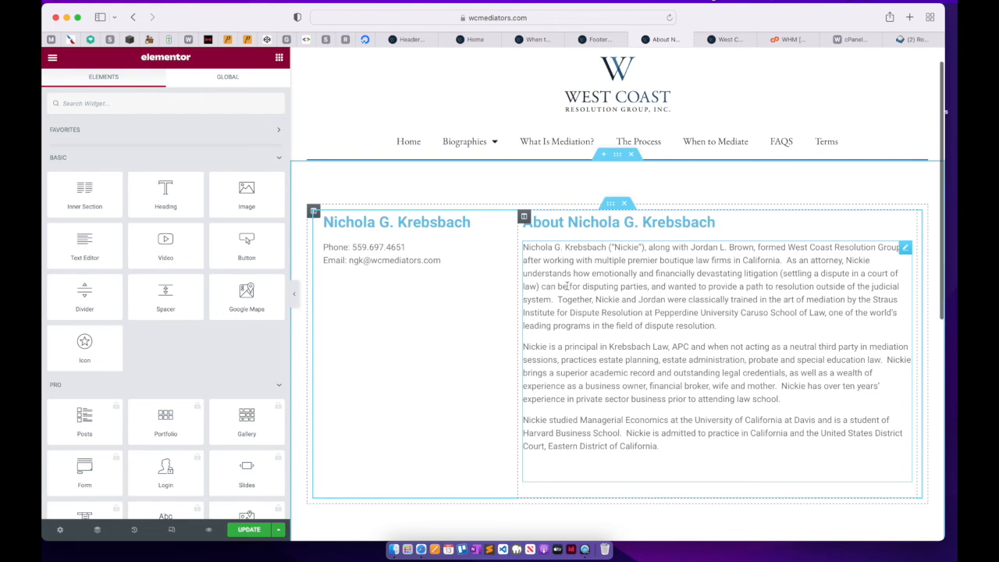
Open the biography text and the contact details text for editing, and reload the editor to discard the unsaved changes
scroll(566, 286, down, 3)
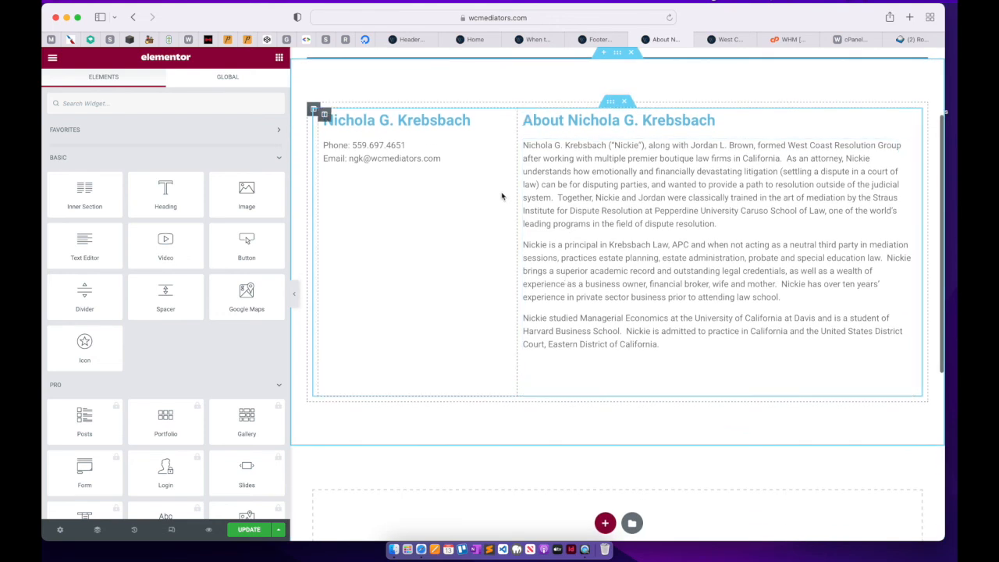
click(615, 294)
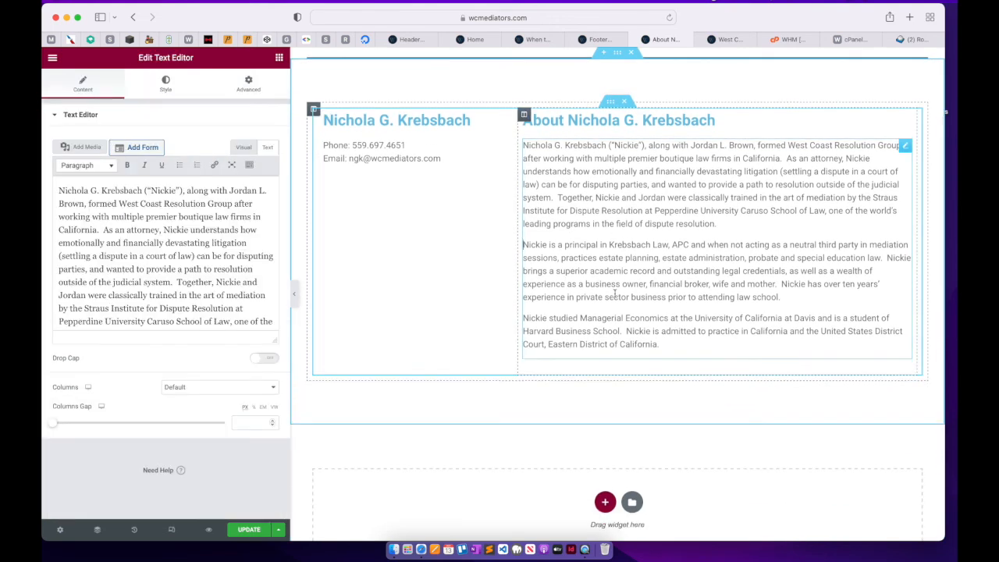
click(455, 158)
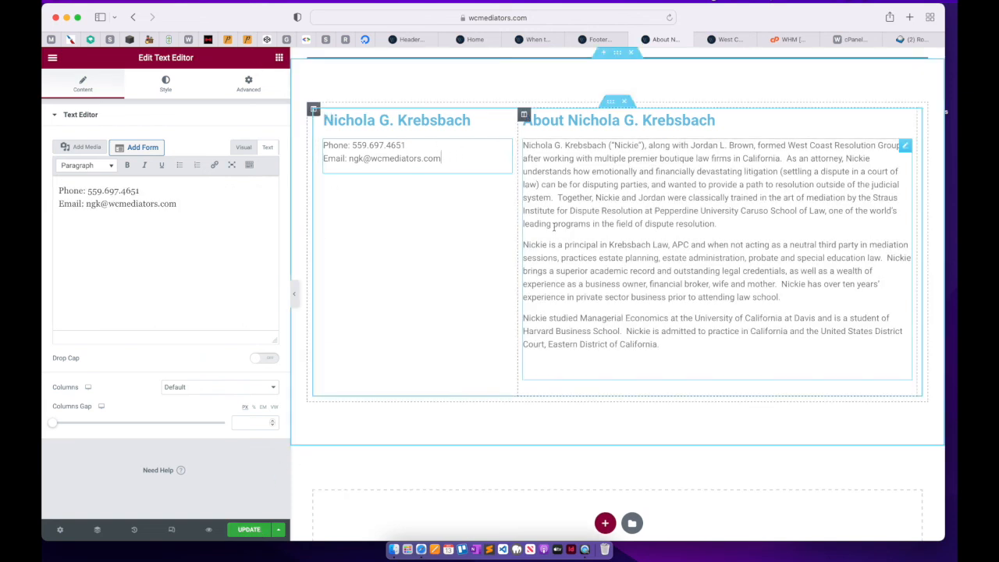
click(669, 17)
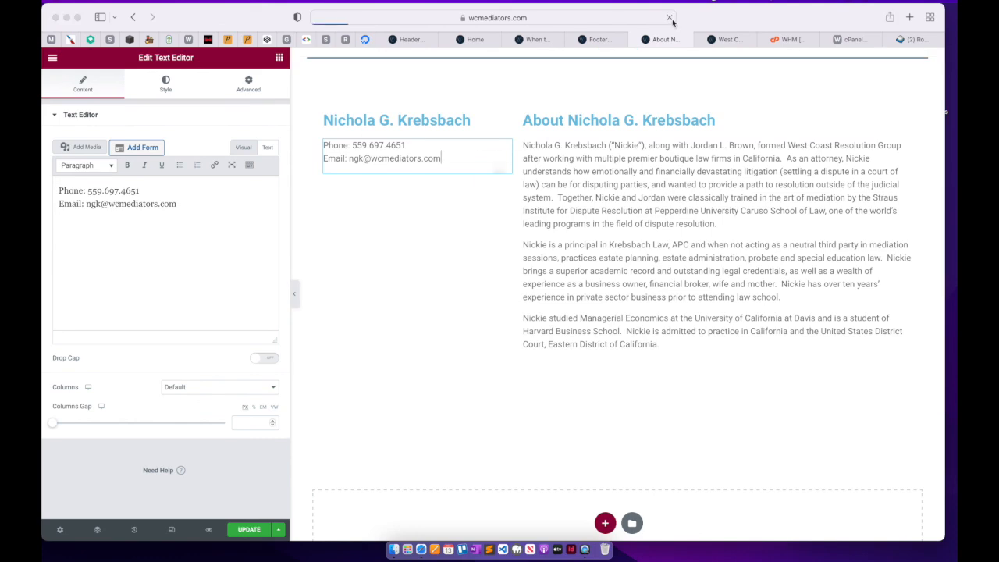
Narrow the portrait column by shifting the divider beside the biography text, and reload the editor, leaving the page without saving
scroll(537, 223, down, 3)
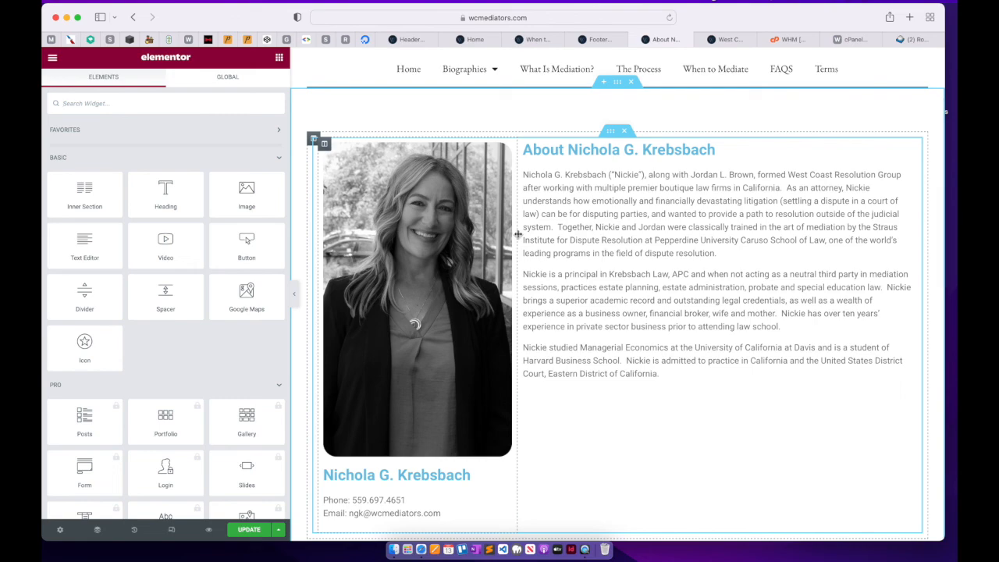
drag(517, 234, 515, 256)
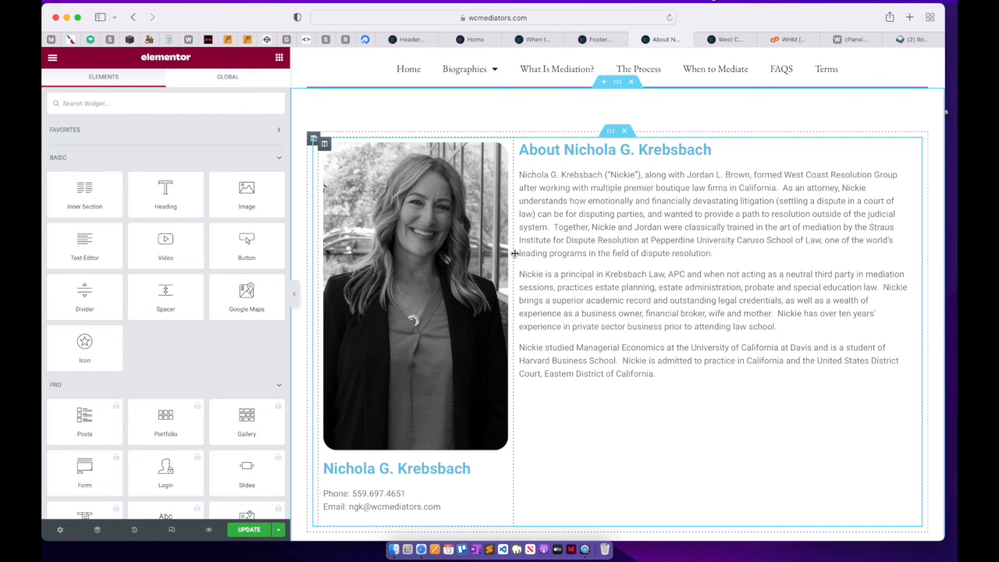
mouse_move(514, 252)
mouse_down()
mouse_move(560, 253)
mouse_move(502, 254)
mouse_up()
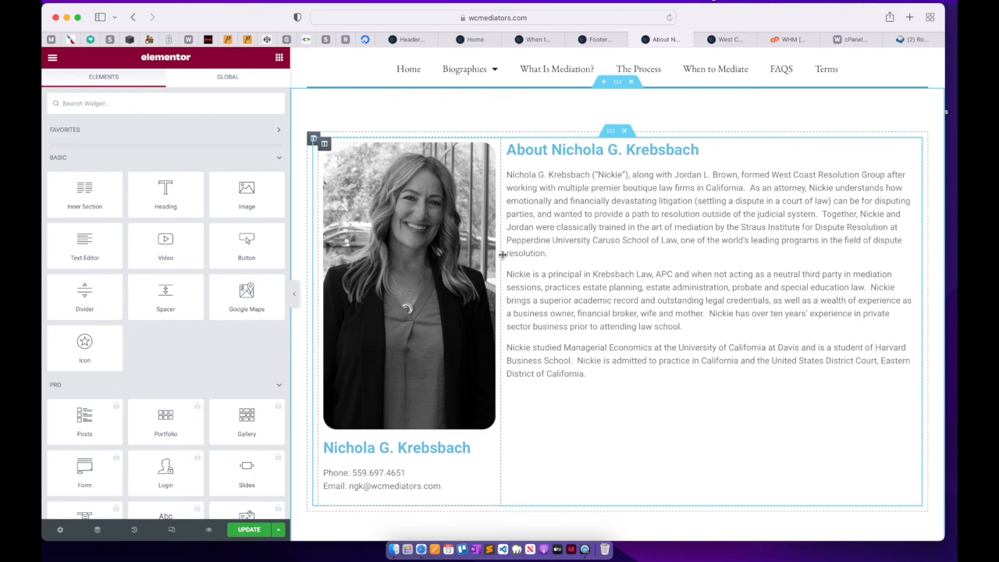
click(670, 18)
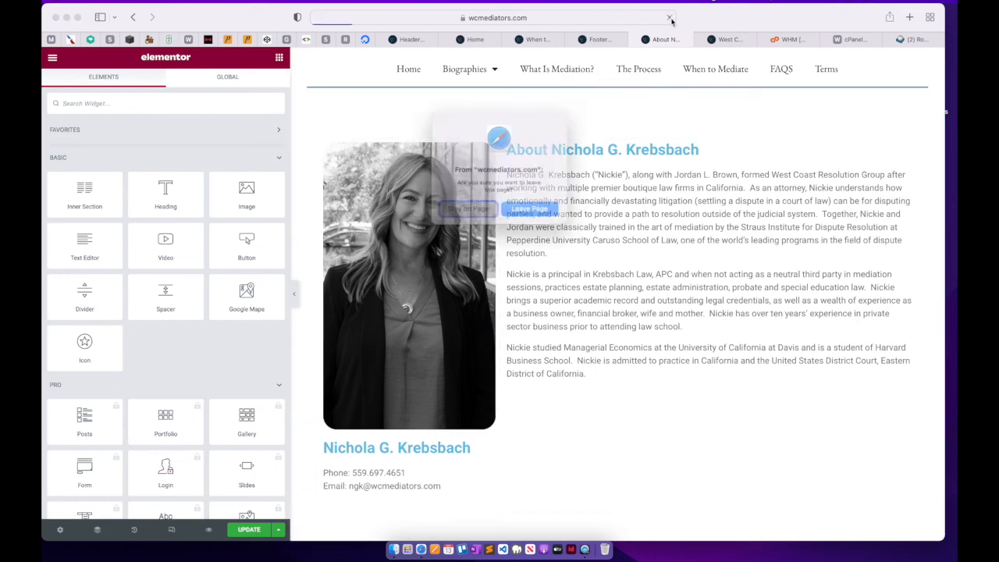
click(536, 212)
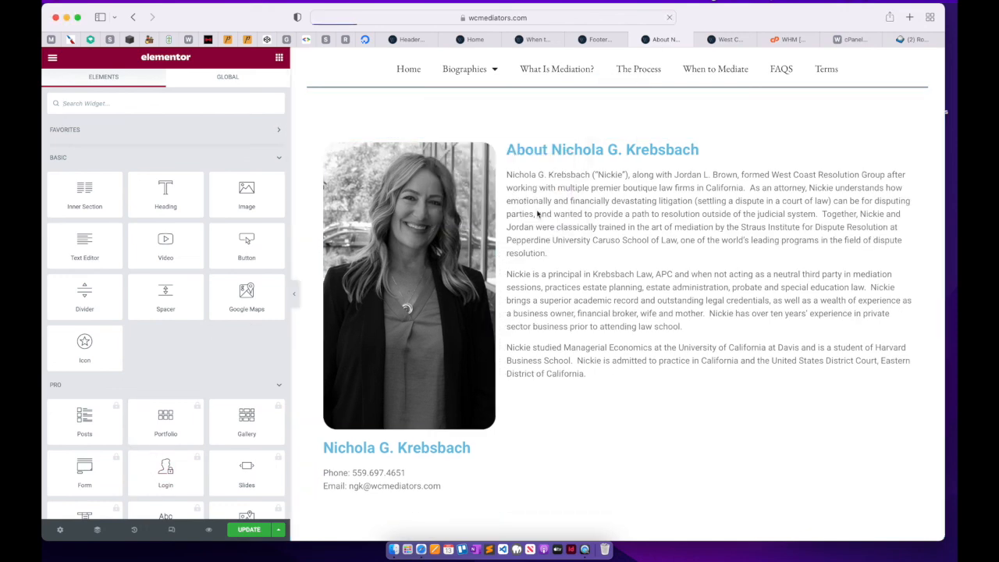